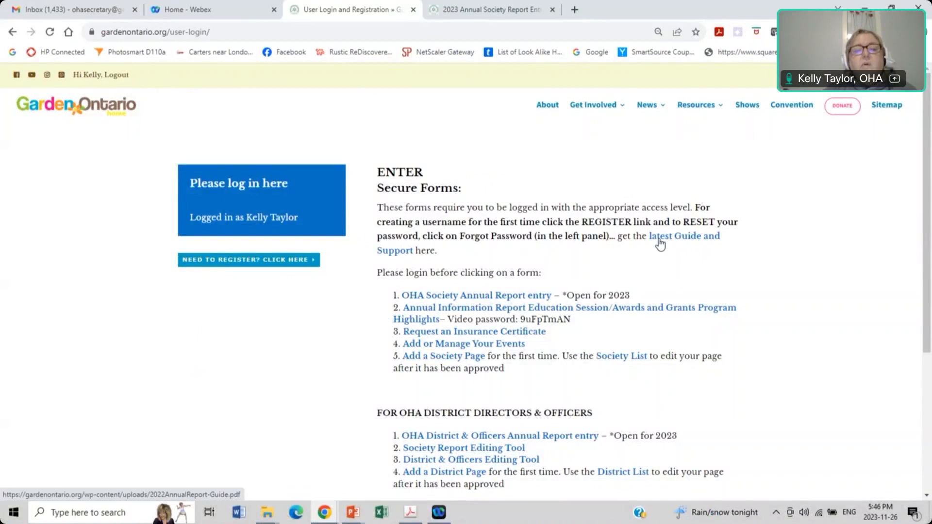
Step: Start the OHA Society Annual Report entry form and choose District 01
click(445, 296)
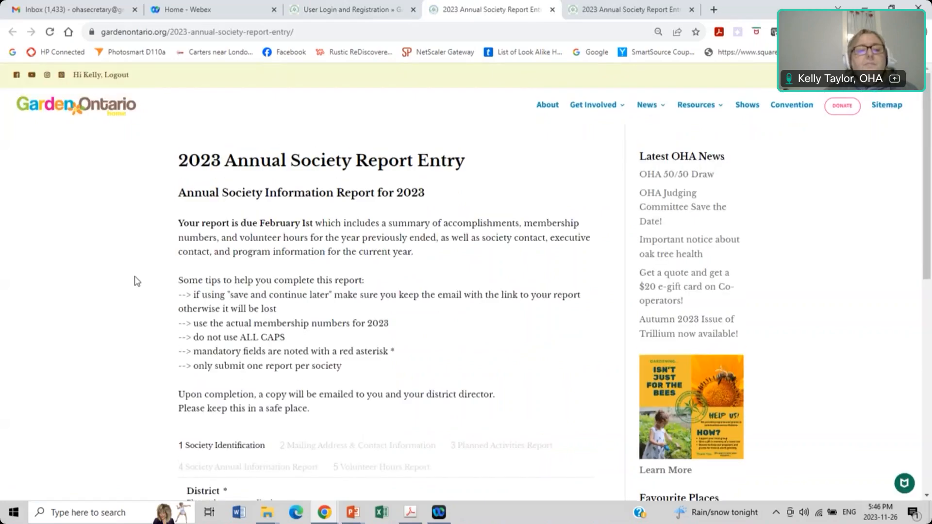
scroll(136, 281, down, 2)
scroll(137, 281, up, 2)
scroll(137, 282, down, 5)
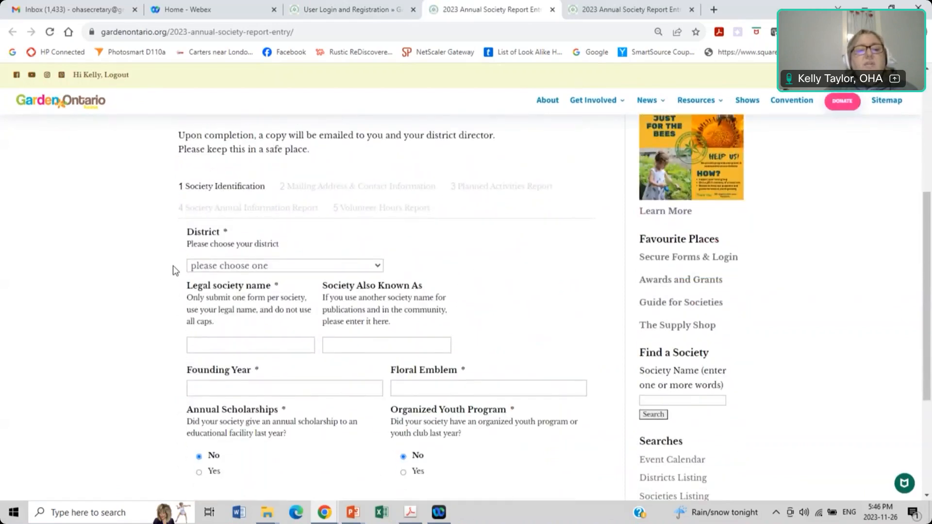
scroll(175, 271, down, 1)
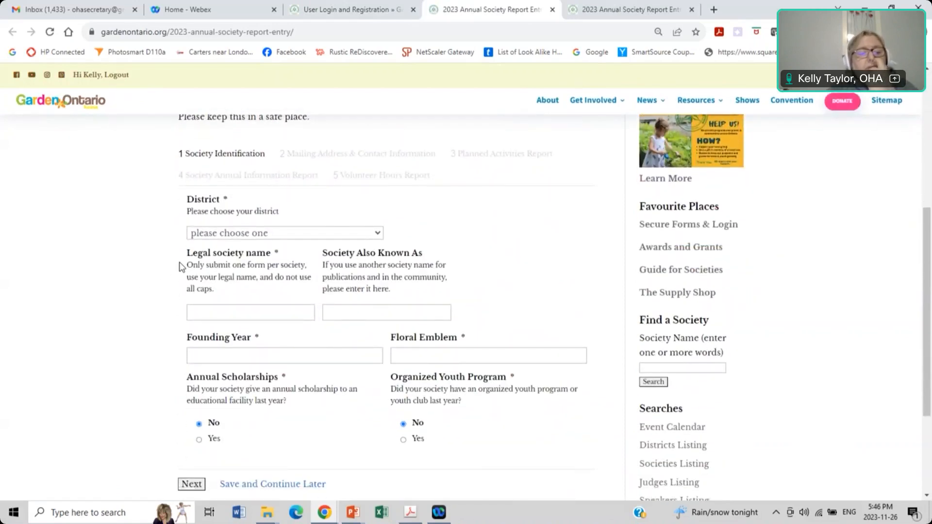
click(292, 235)
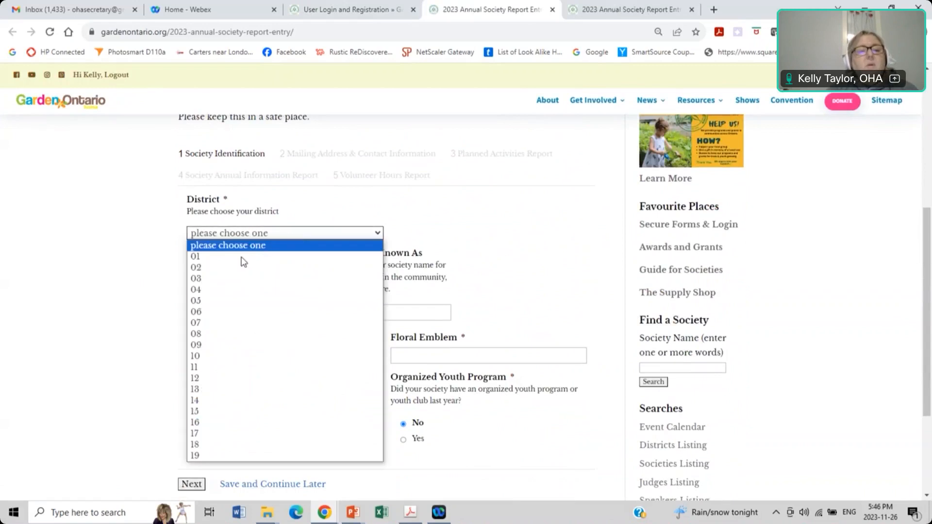
click(243, 261)
scroll(245, 266, down, 1)
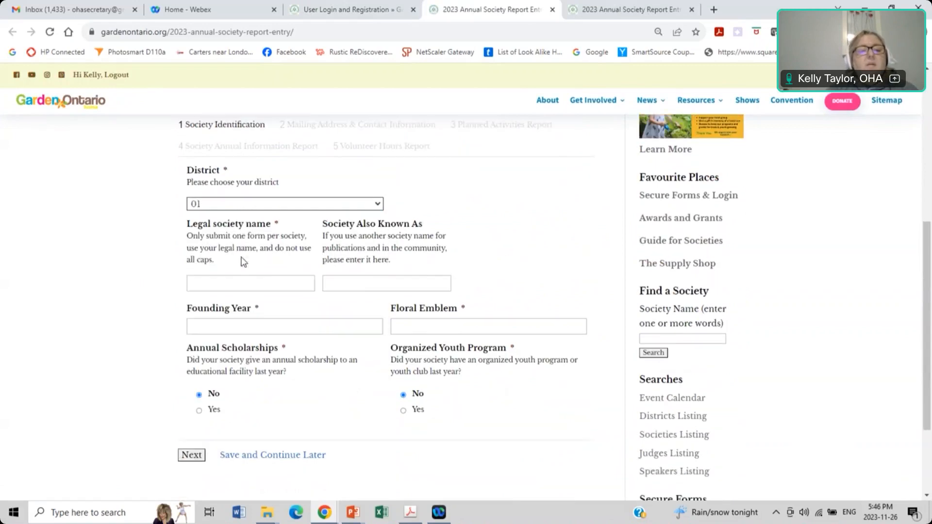
Step: Enter society name 'Banana Horticultural Society', aka 'Banana Gardeners', founded 1984, emblem dandelion
click(247, 275)
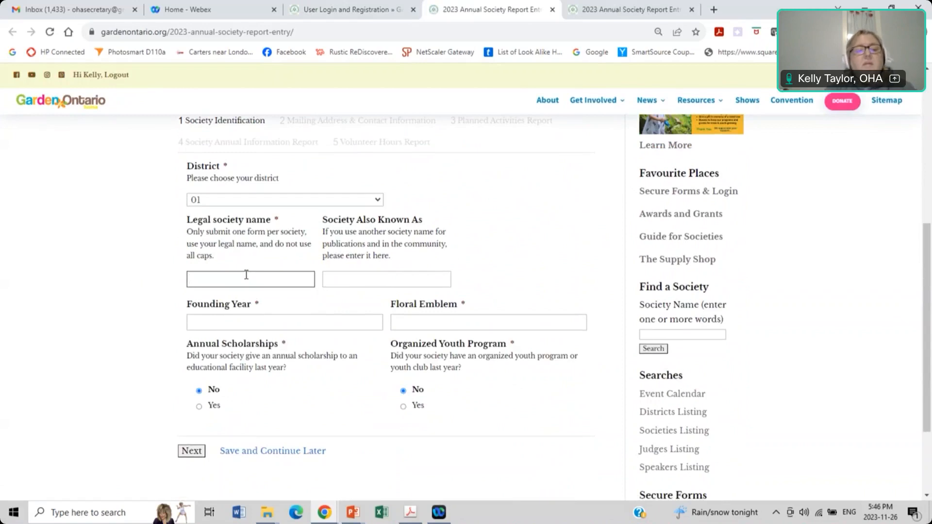
text(Banana Horticult)
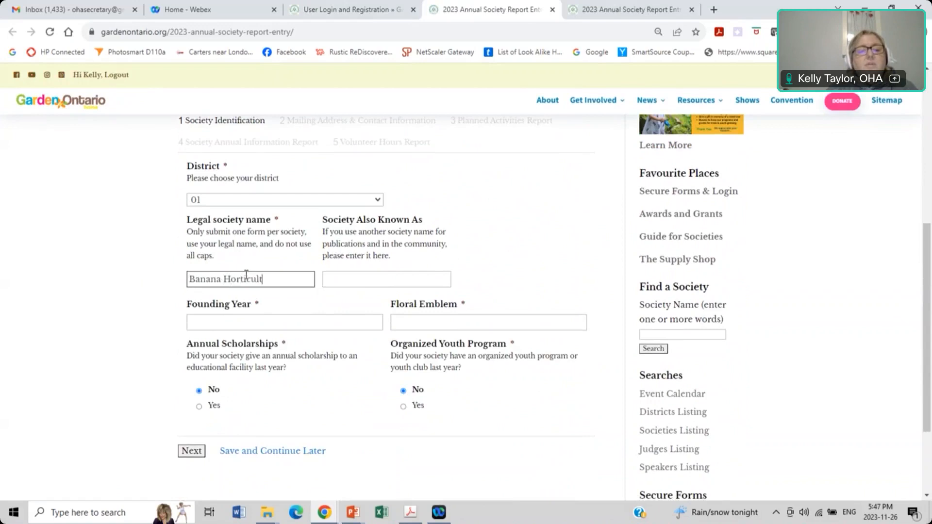
text(ural Society)
key(Tab)
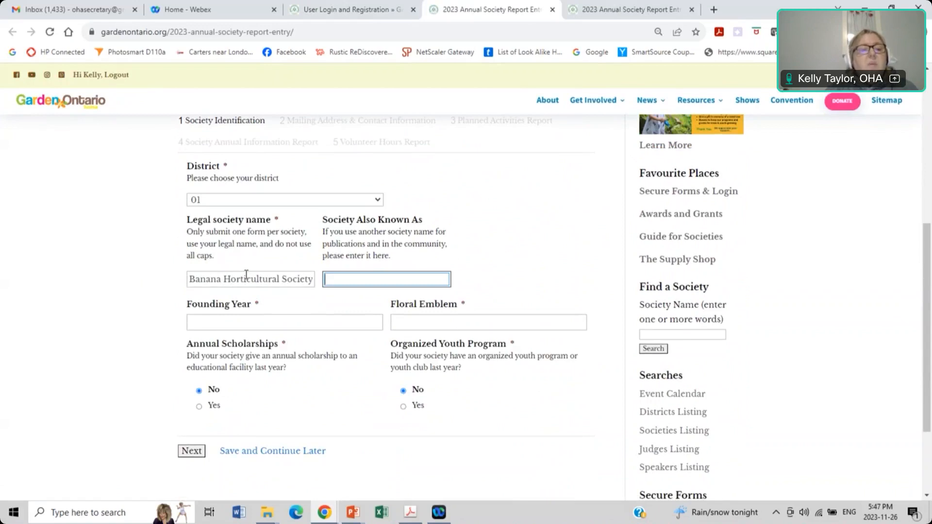
text(Banana Gardeners)
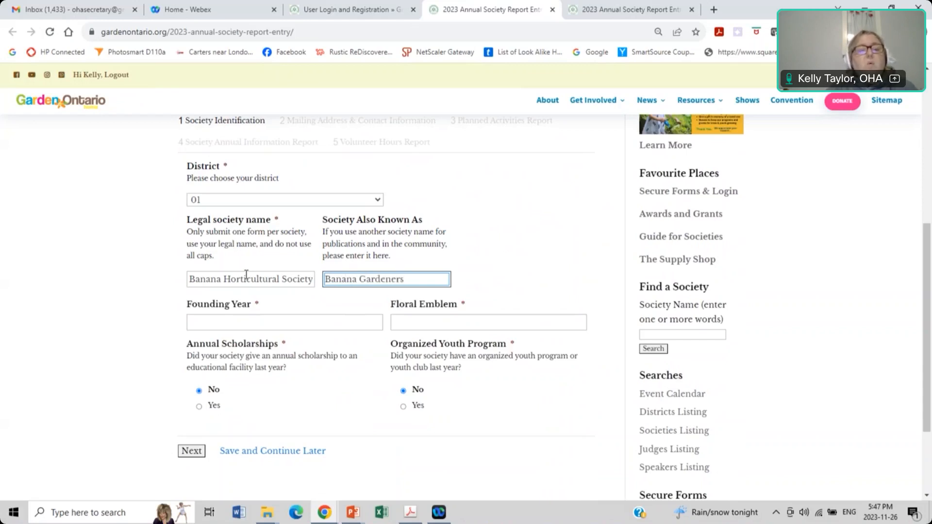
scroll(246, 274, down, 2)
click(251, 214)
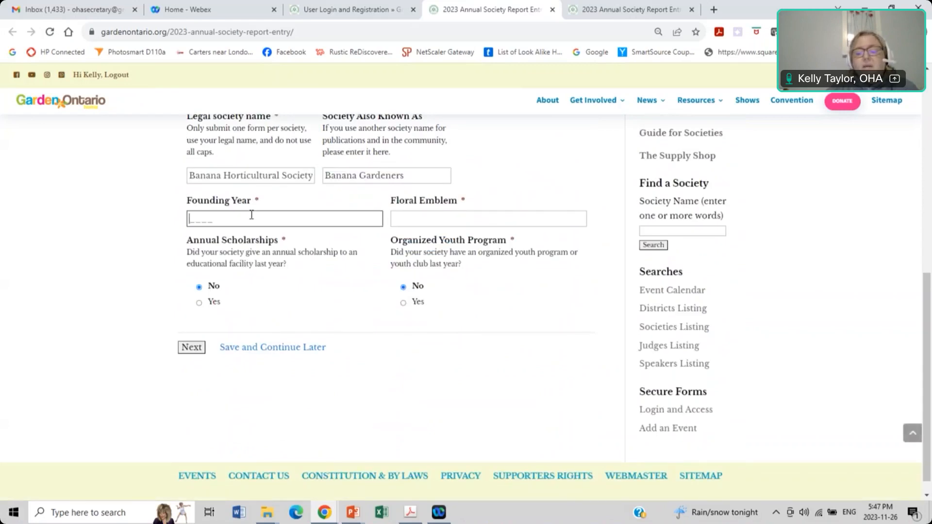
text(1984)
click(397, 216)
text(dandelin)
key(BackSpace)
text(on)
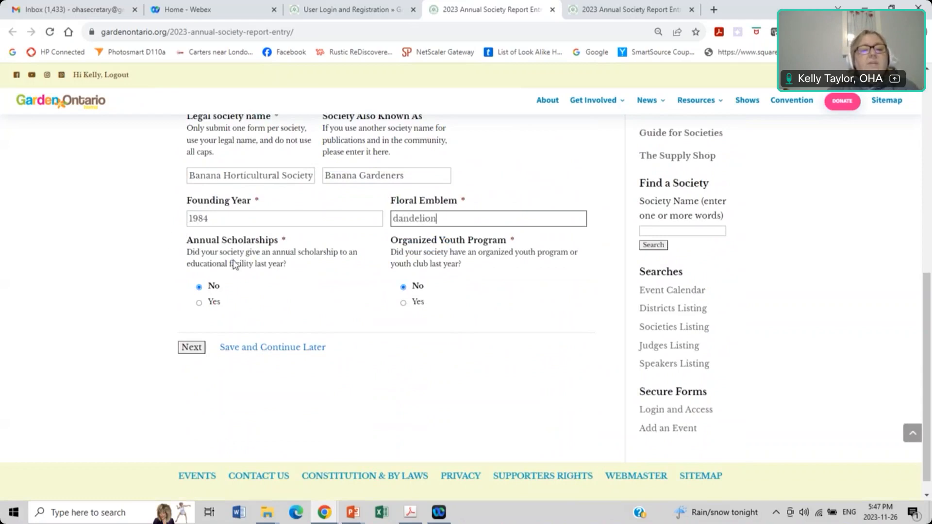
Step: Answer Yes for annual scholarships and organized youth program, then continue to mailing address
scroll(233, 265, down, 1)
click(200, 284)
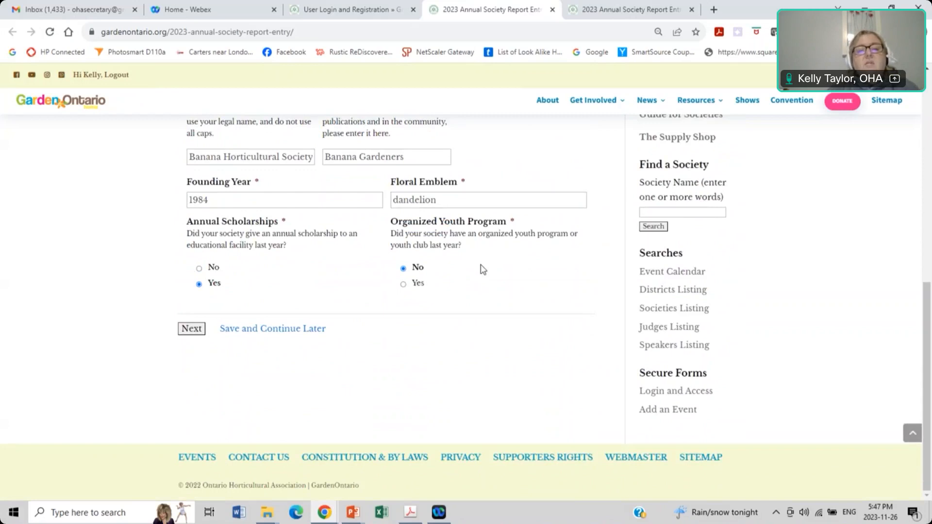
click(403, 285)
scroll(406, 290, up, 1)
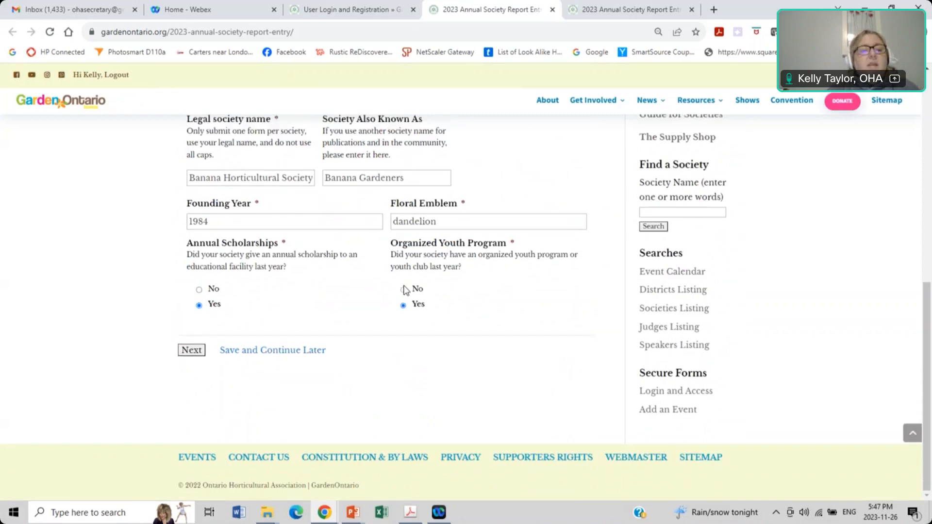
click(189, 353)
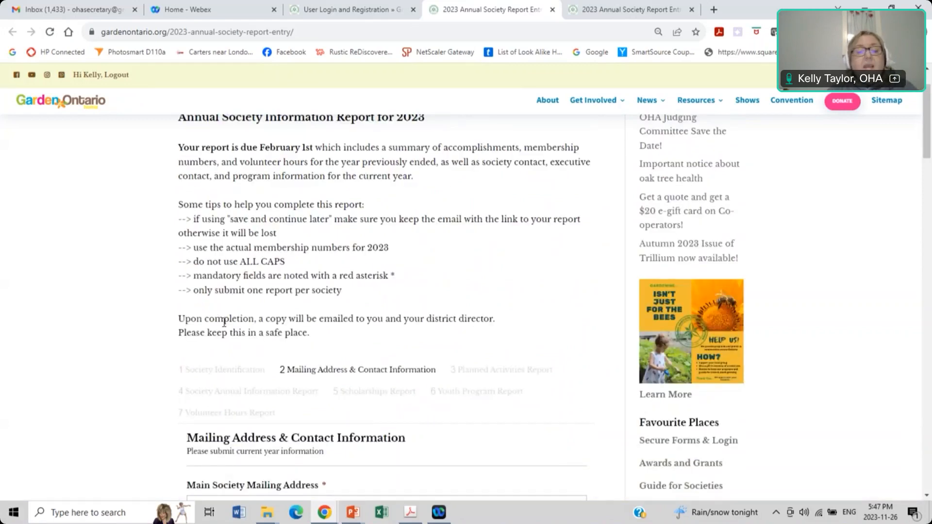
Step: Autofill the saved society address and email, trimming city and province off the street line
scroll(224, 323, down, 5)
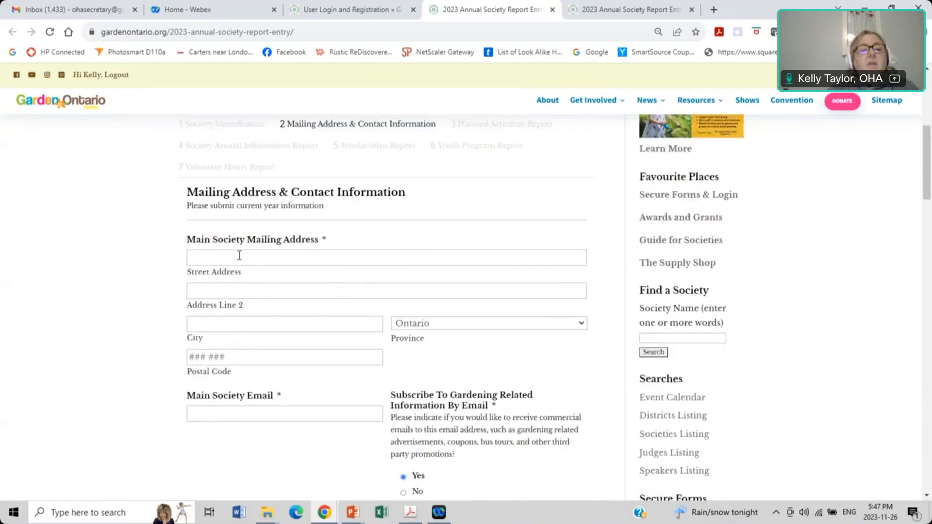
click(239, 255)
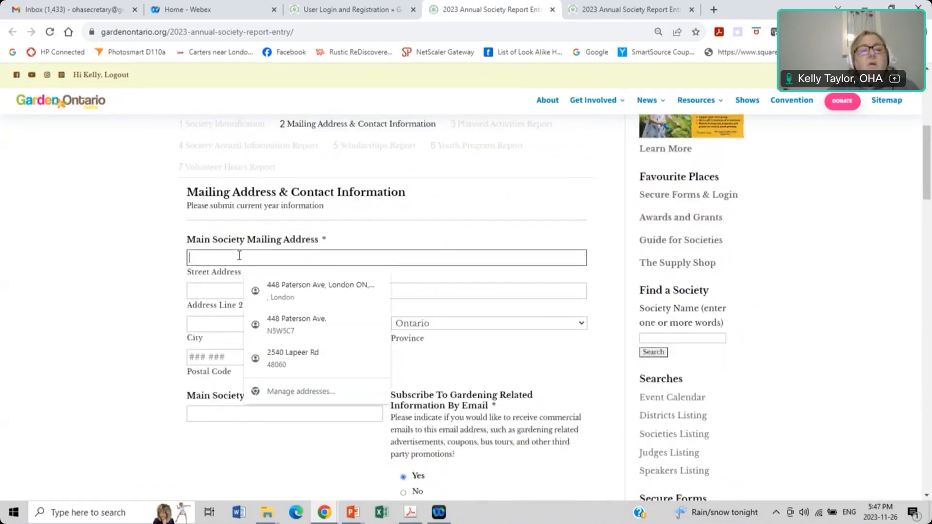
click(286, 291)
click(323, 261)
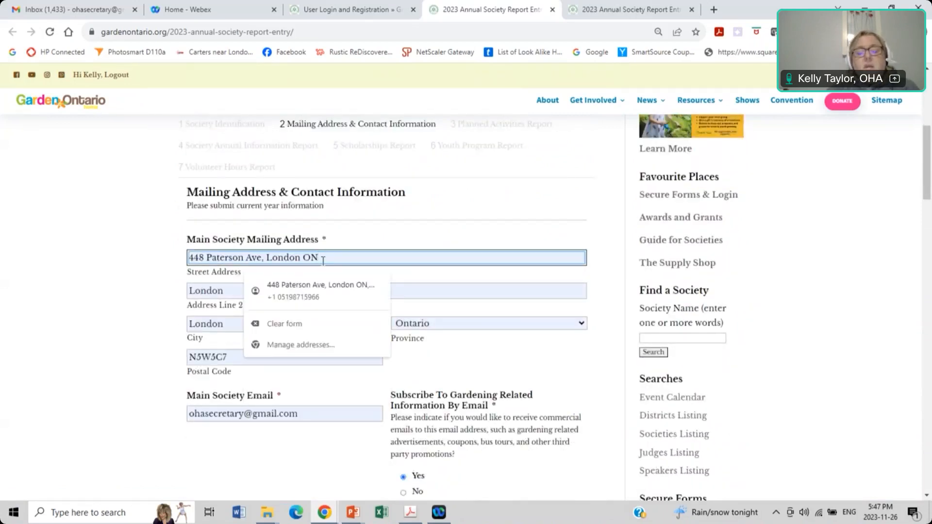
key(BackSpace)
key(BackSpace)
key(BackSpace)
key(BackSpace)
key(BackSpace)
key(BackSpace)
key(BackSpace)
key(BackSpace)
key(BackSpace)
key(BackSpace)
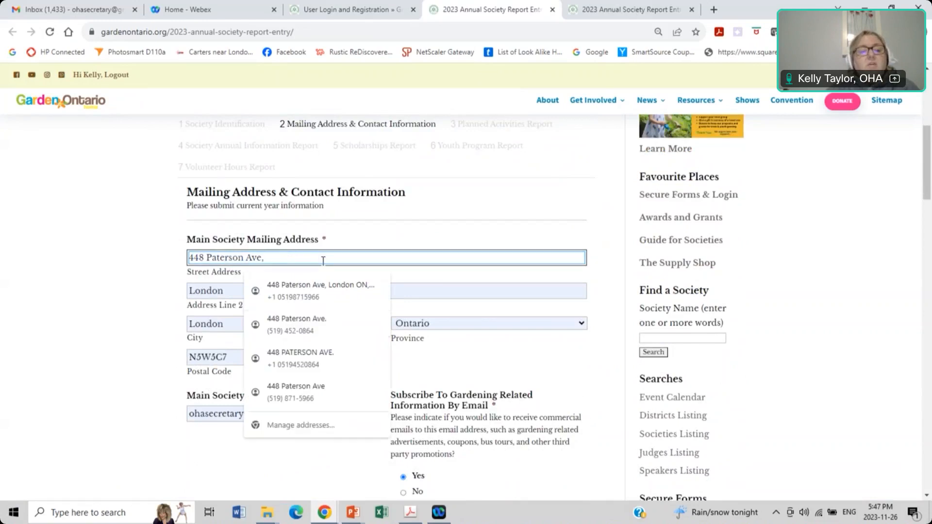
Step: Clear the duplicate city from Address Line 2 and confirm the main society email
click(234, 294)
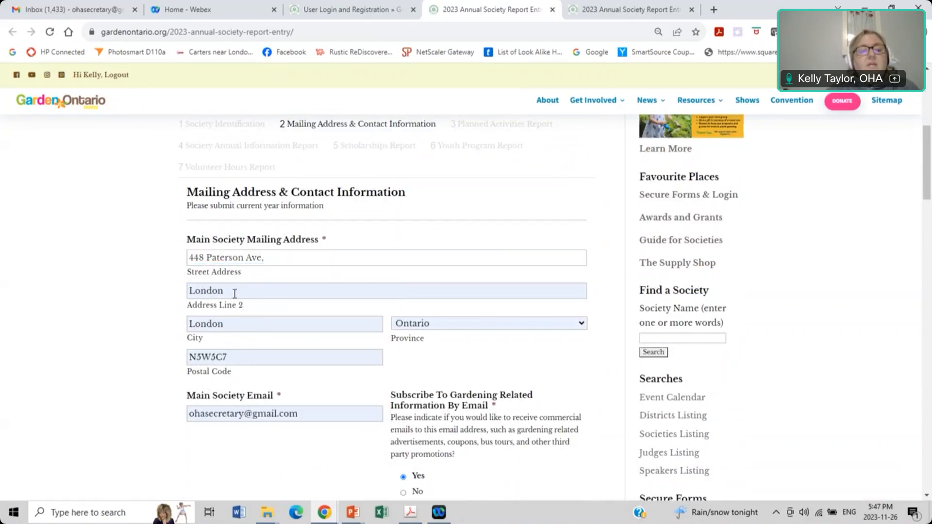
key(ctrl+a)
key(BackSpace)
scroll(126, 294, down, 3)
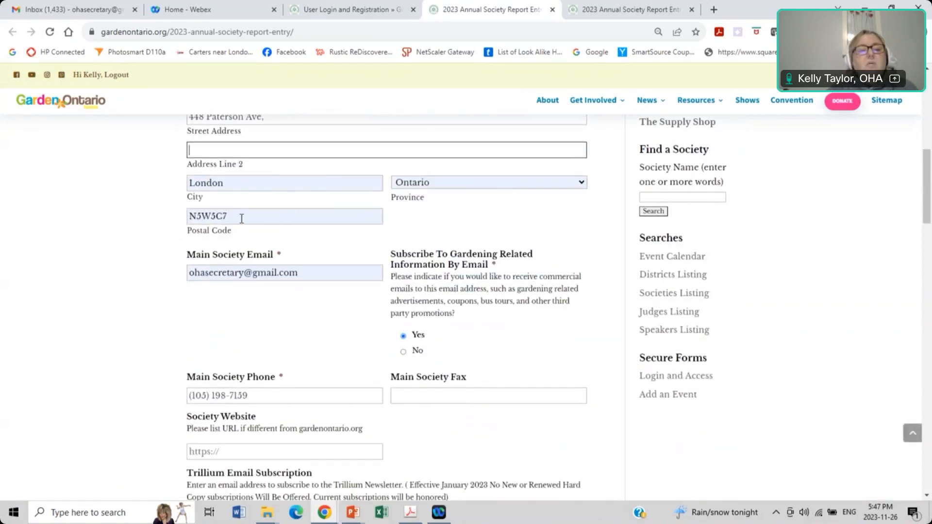
click(311, 272)
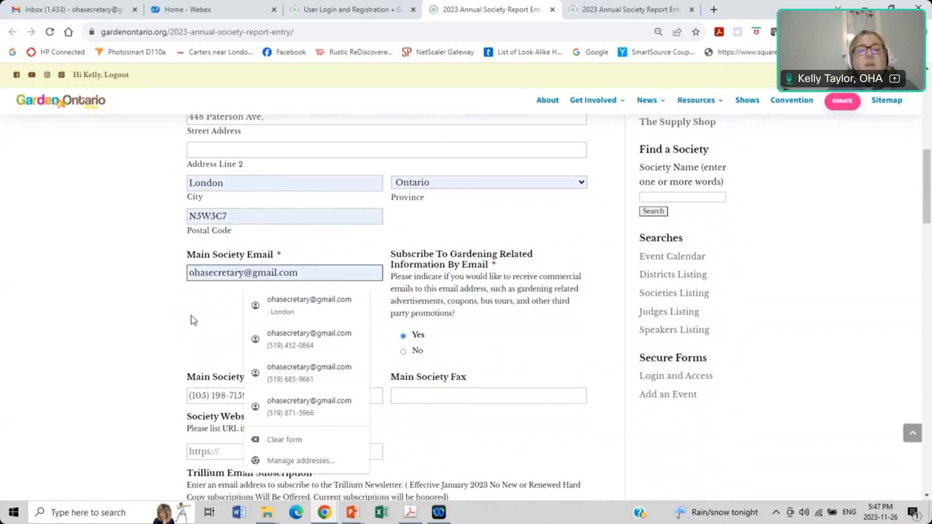
click(193, 321)
scroll(242, 311, down, 1)
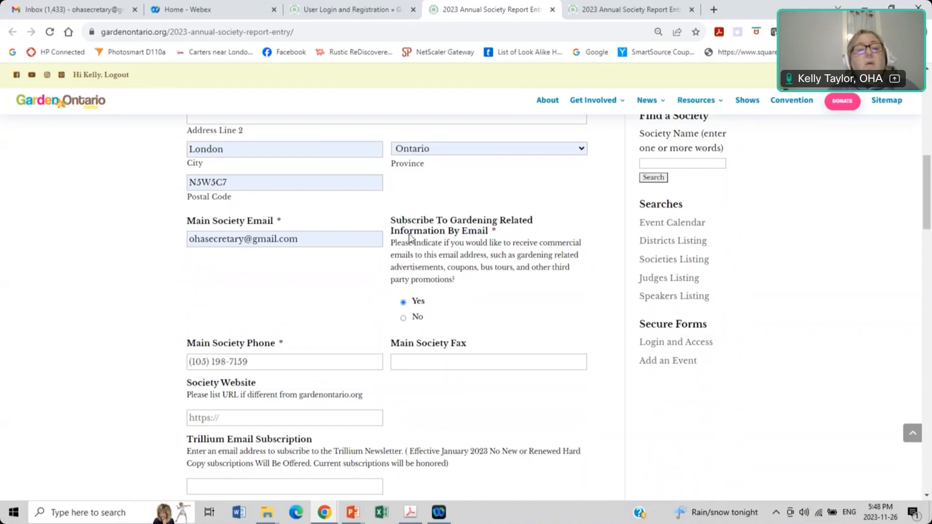
Step: Replace the main society phone number with the new number
scroll(301, 292, down, 2)
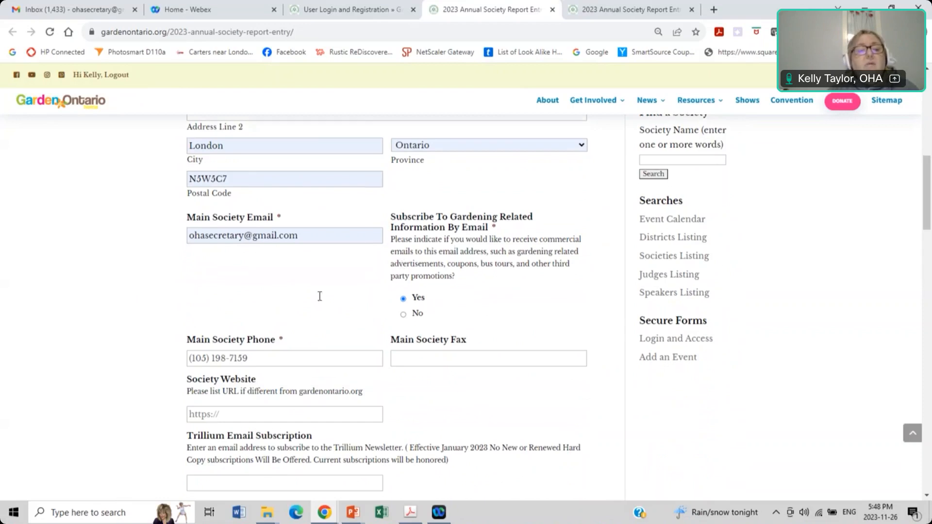
drag(260, 260, 164, 257)
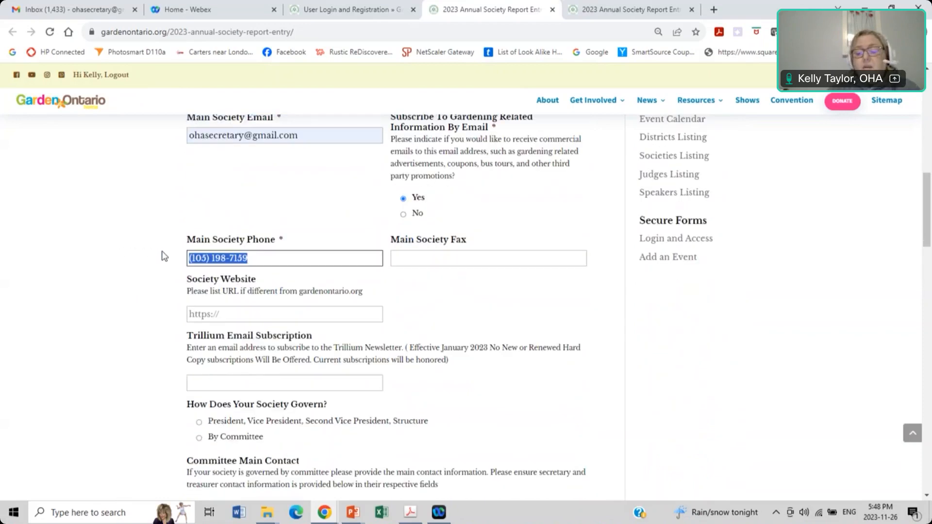
key(Tab)
click(197, 315)
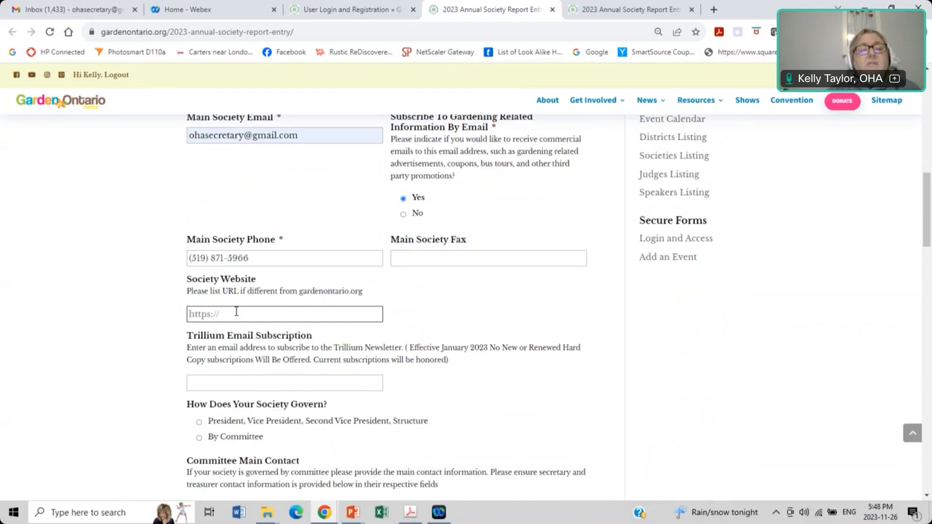
Step: Autofill the Trillium subscription email and the committee main contact's name
scroll(236, 311, down, 1)
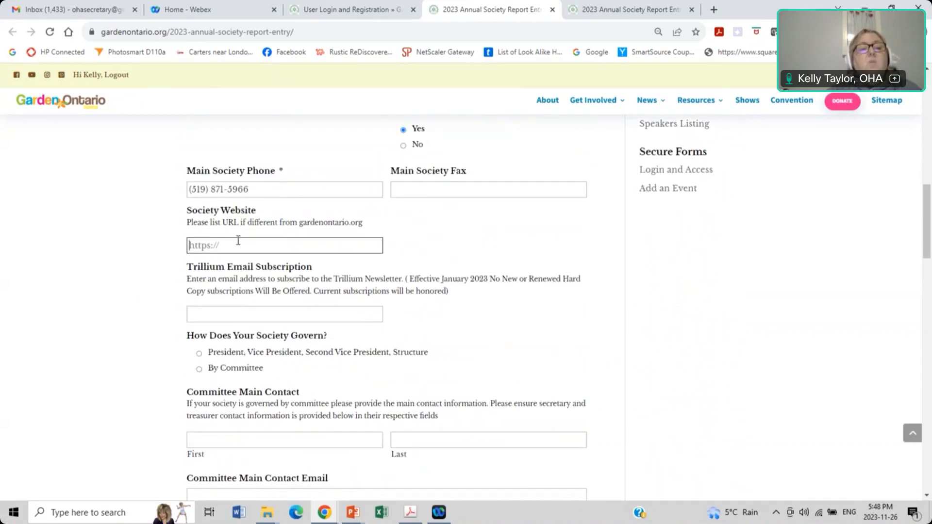
click(201, 315)
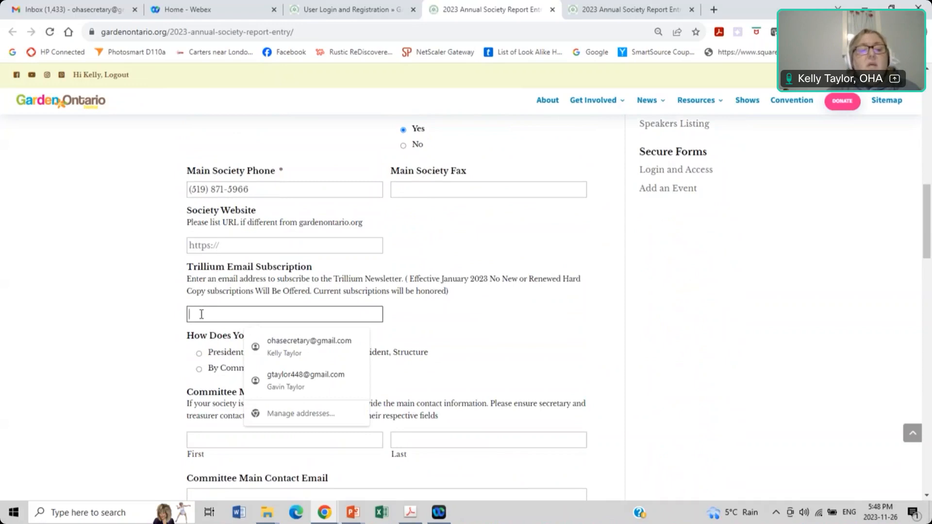
click(308, 342)
scroll(109, 364, down, 4)
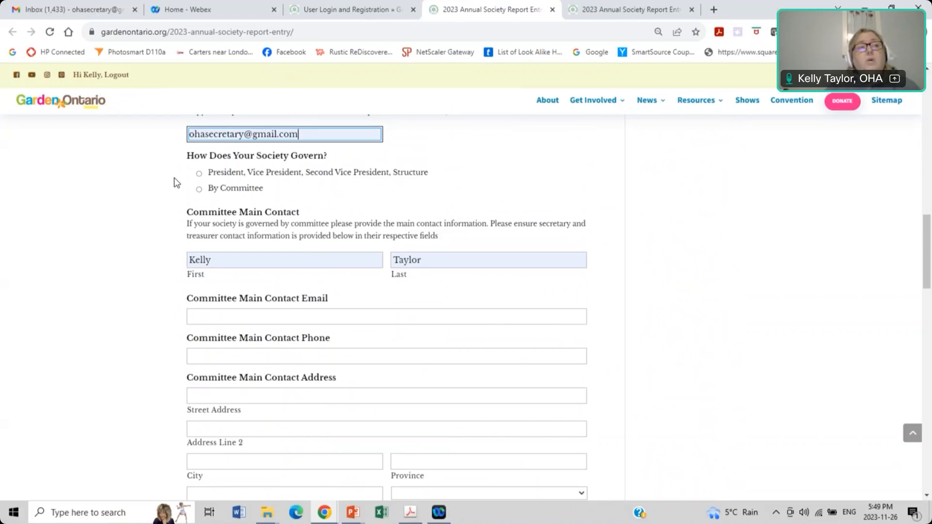
Step: Choose the President/Vice President governance structure
click(284, 195)
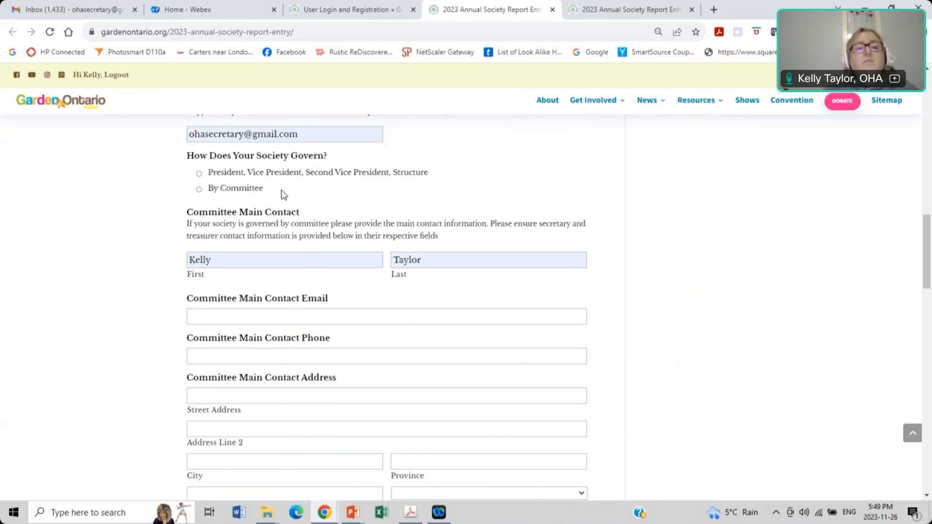
scroll(283, 195, down, 1)
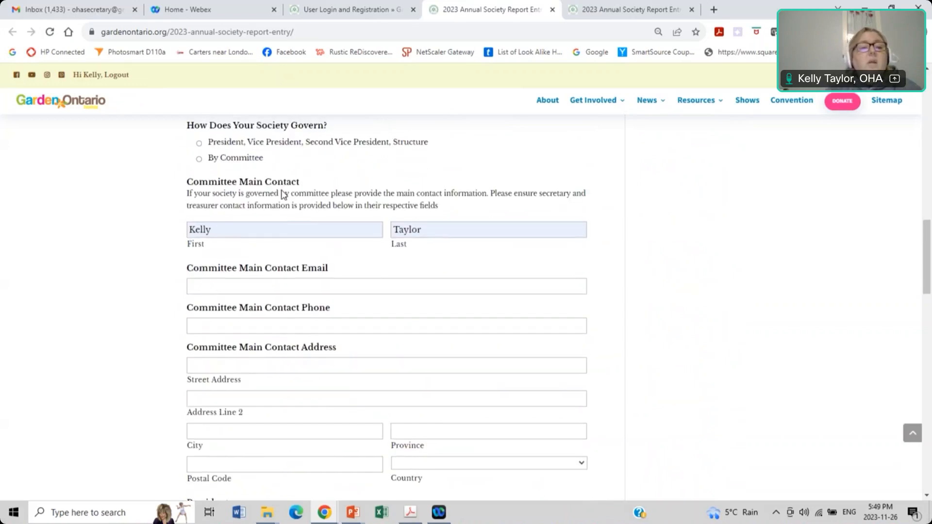
scroll(196, 183, up, 1)
click(199, 182)
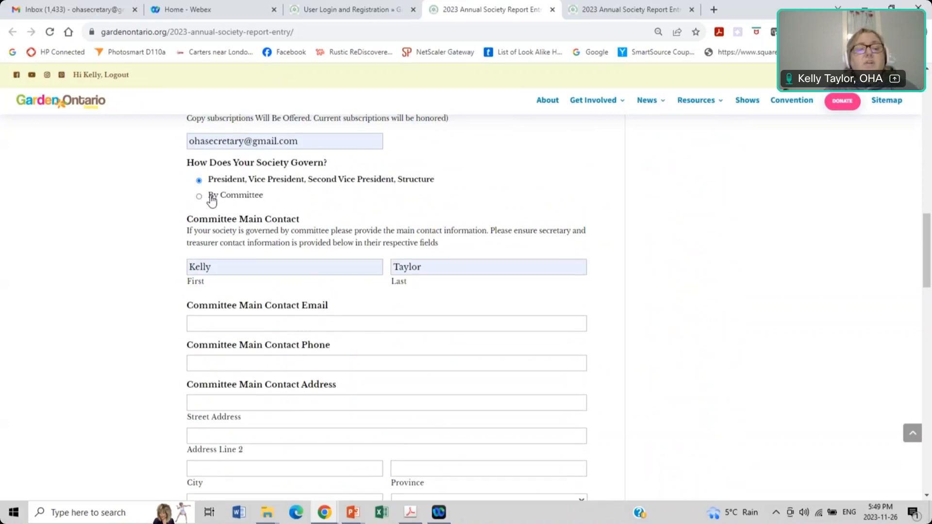
Step: Leave the committee main contact email blank, deleting the address that was typed
scroll(212, 199, down, 2)
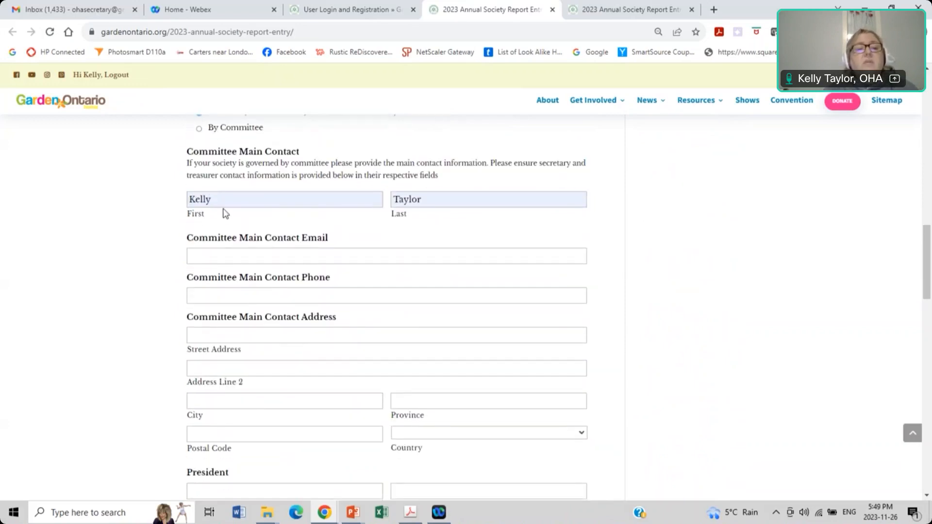
click(240, 255)
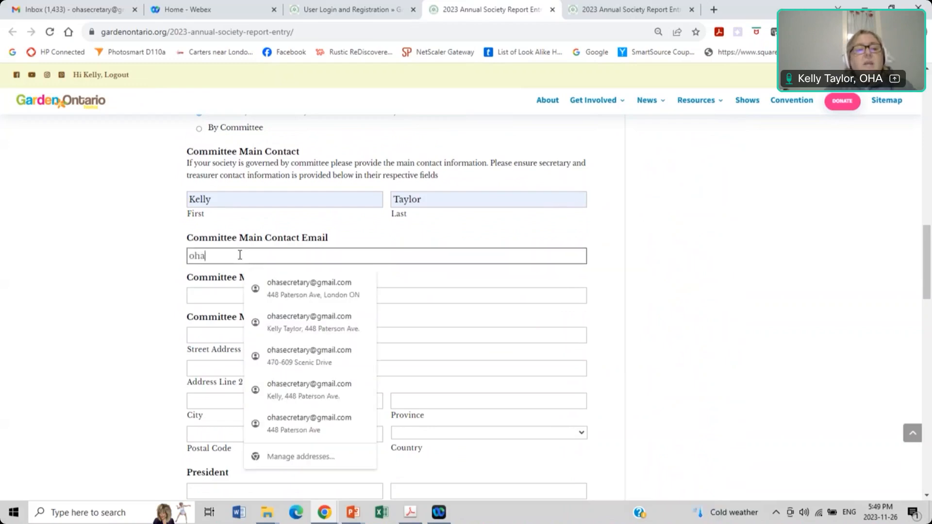
click(126, 310)
scroll(148, 291, up, 1)
scroll(146, 290, up, 1)
scroll(162, 264, down, 3)
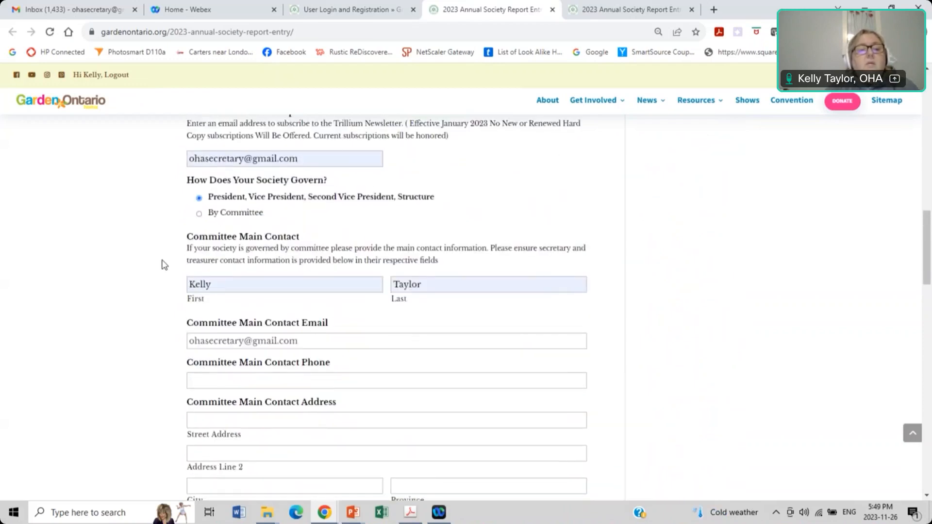
drag(317, 237, 170, 246)
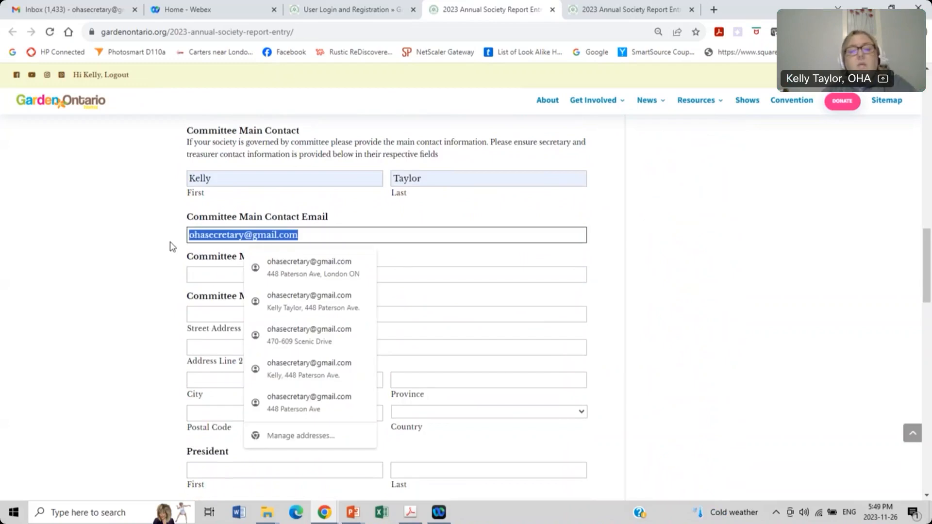
key(BackSpace)
scroll(193, 264, down, 3)
scroll(194, 263, down, 3)
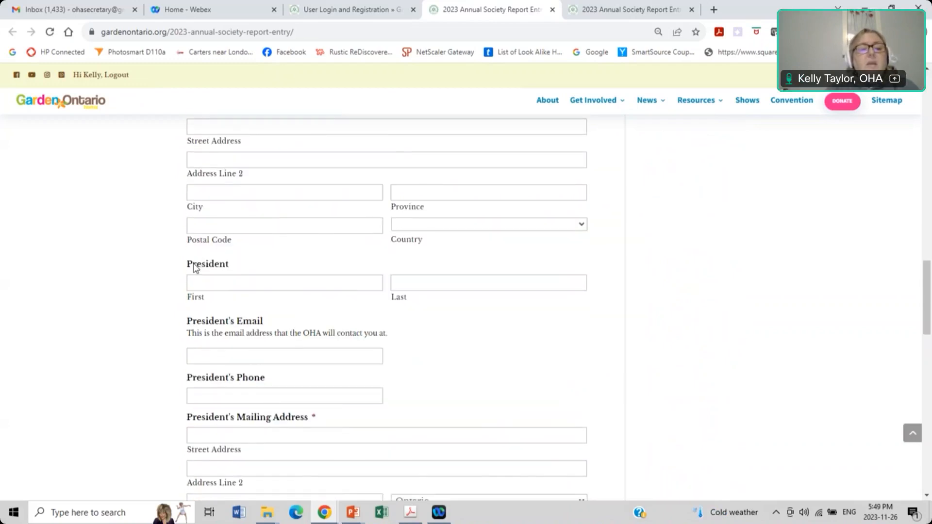
click(223, 182)
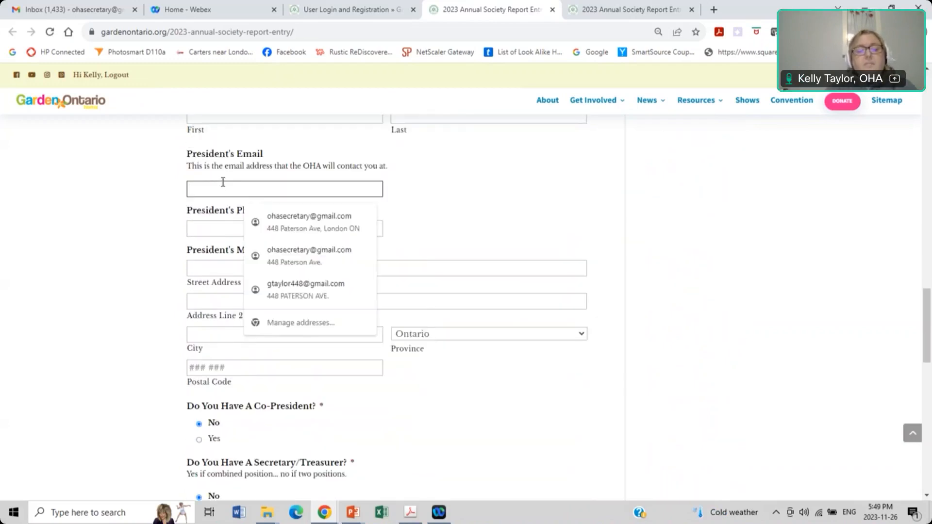
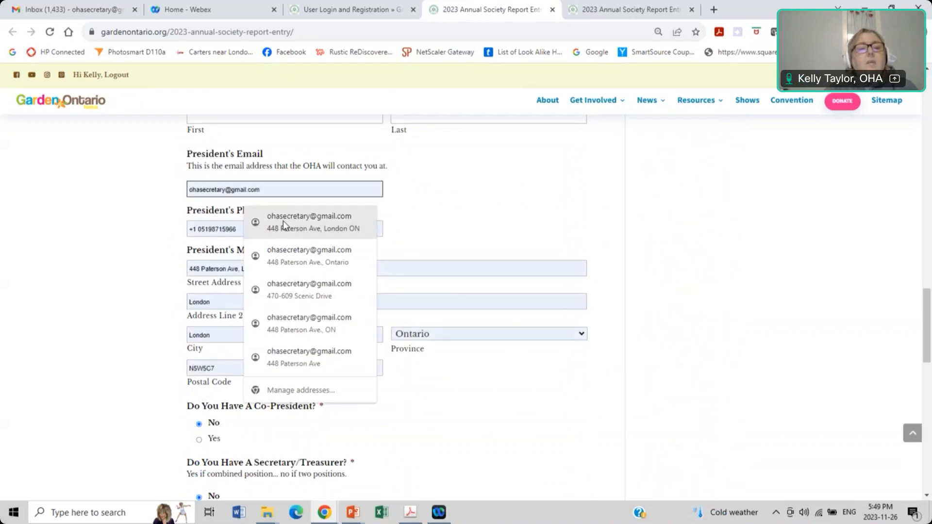
click(282, 221)
drag(274, 227, 145, 231)
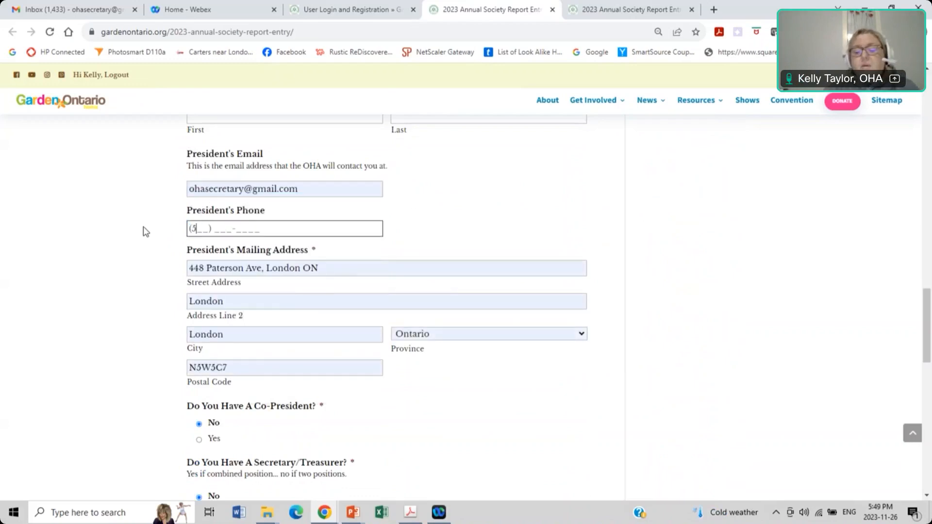
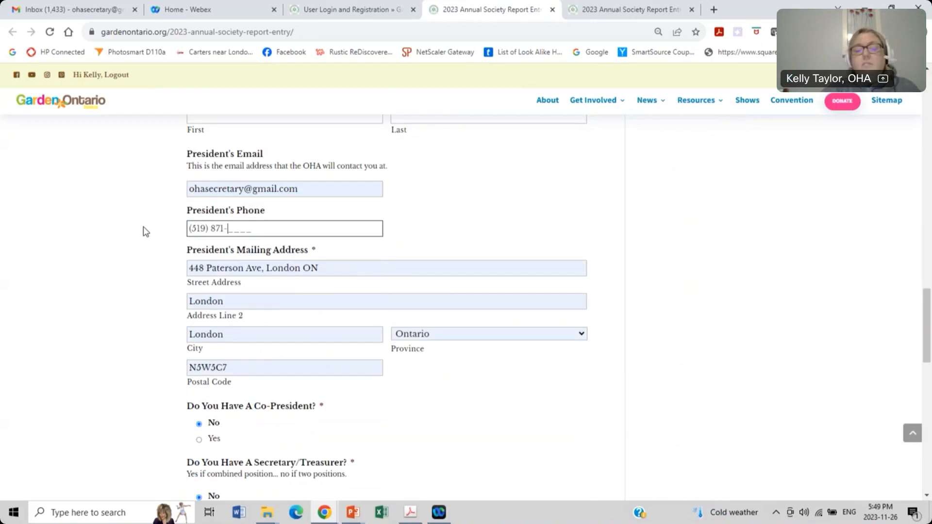
Step: Trim the President's street address and clear the duplicate city from Address Line 2
click(321, 270)
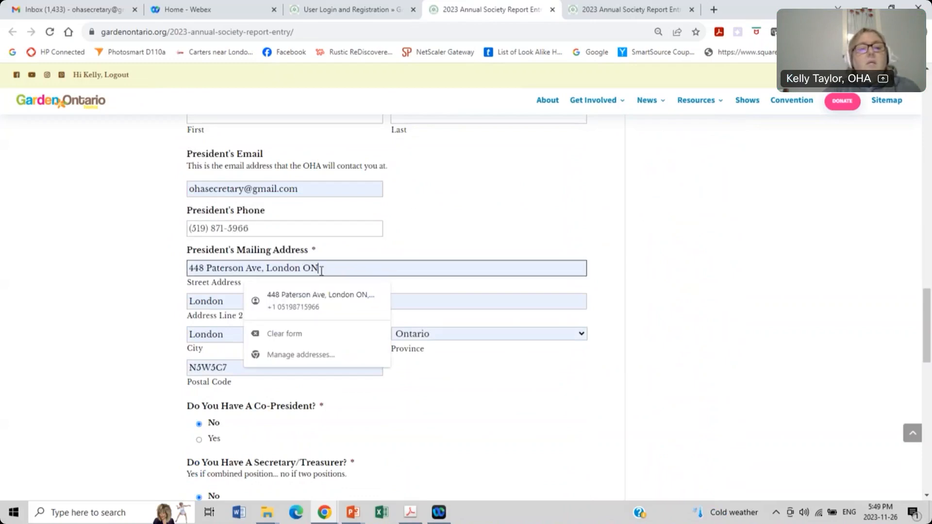
key(BackSpace)
key(BackSpace)
key(BackSpace)
key(BackSpace)
key(BackSpace)
key(BackSpace)
key(BackSpace)
key(BackSpace)
key(BackSpace)
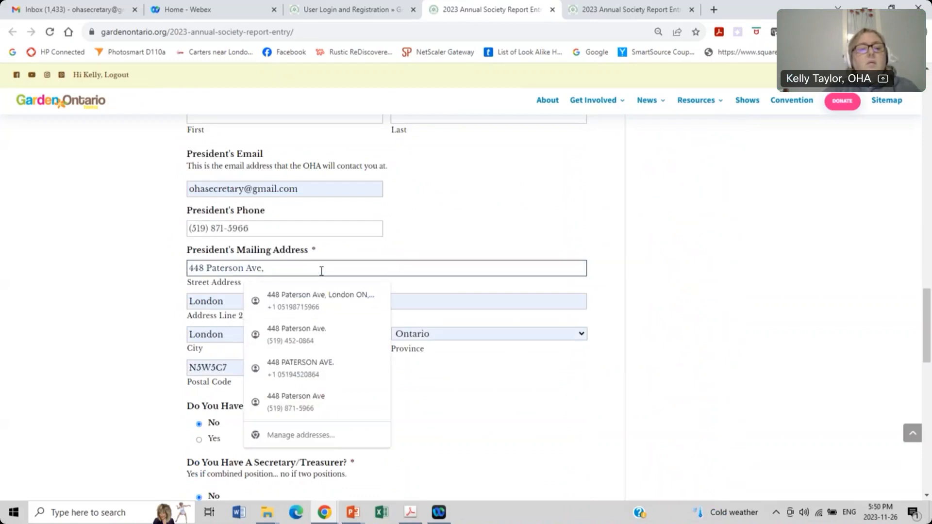
drag(235, 302, 141, 301)
key(BackSpace)
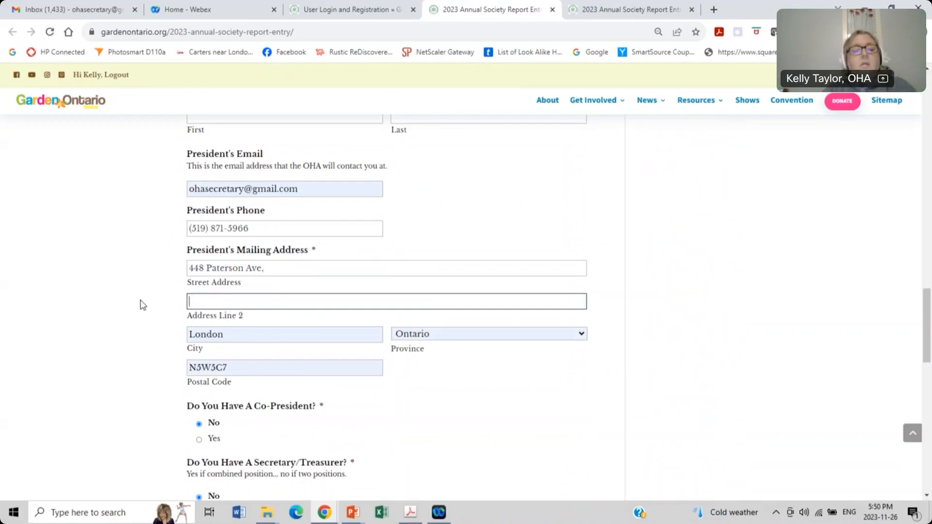
scroll(144, 306, down, 1)
scroll(219, 250, down, 1)
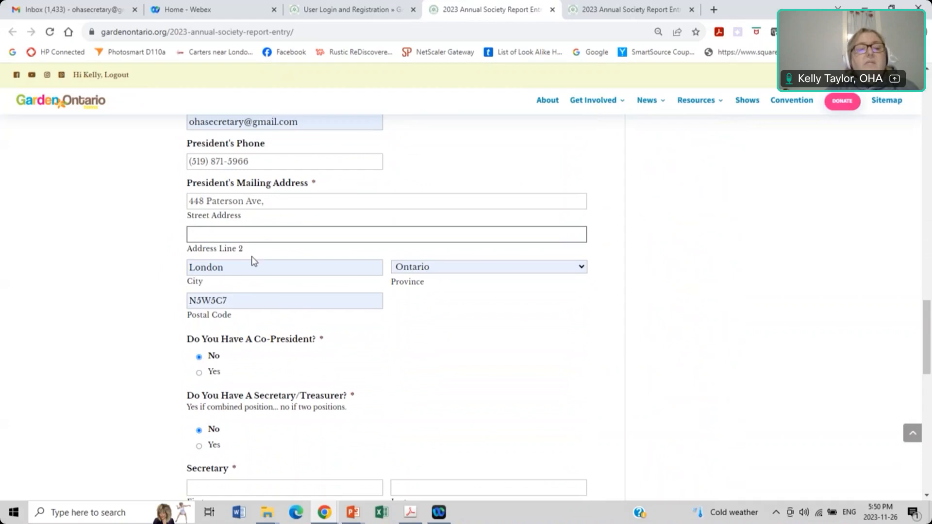
scroll(252, 261, down, 2)
scroll(282, 247, down, 2)
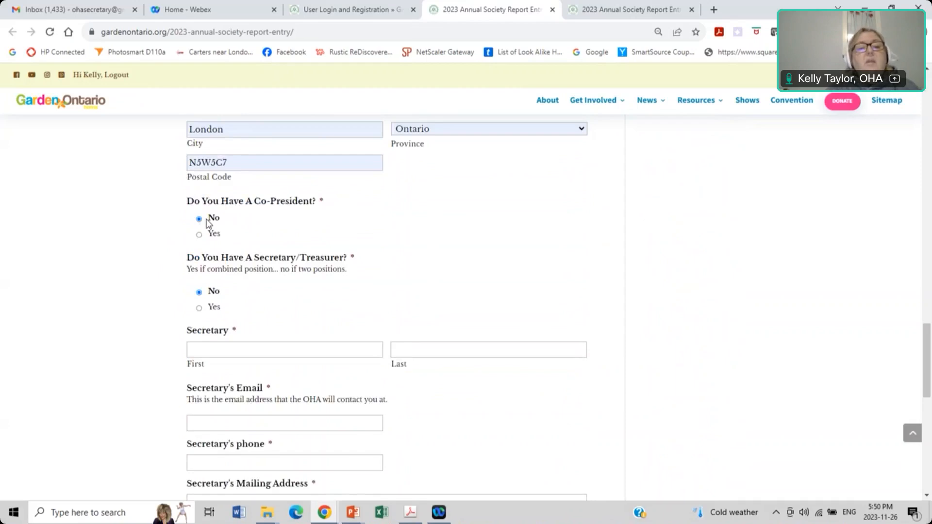
scroll(208, 222, down, 1)
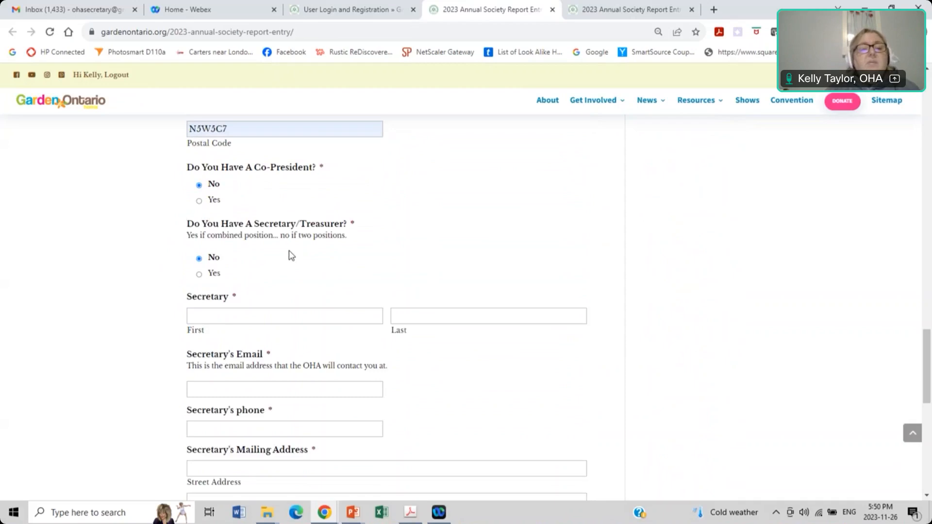
scroll(290, 256, down, 1)
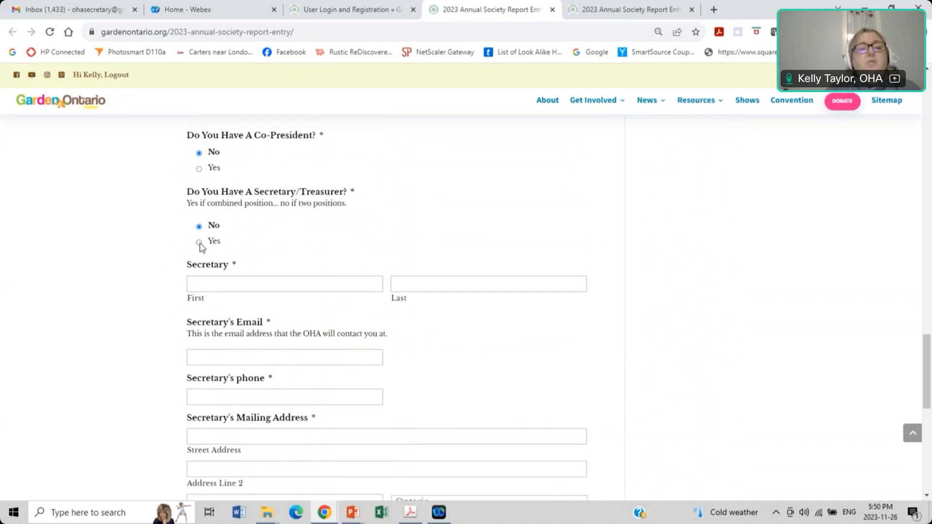
scroll(233, 218, down, 2)
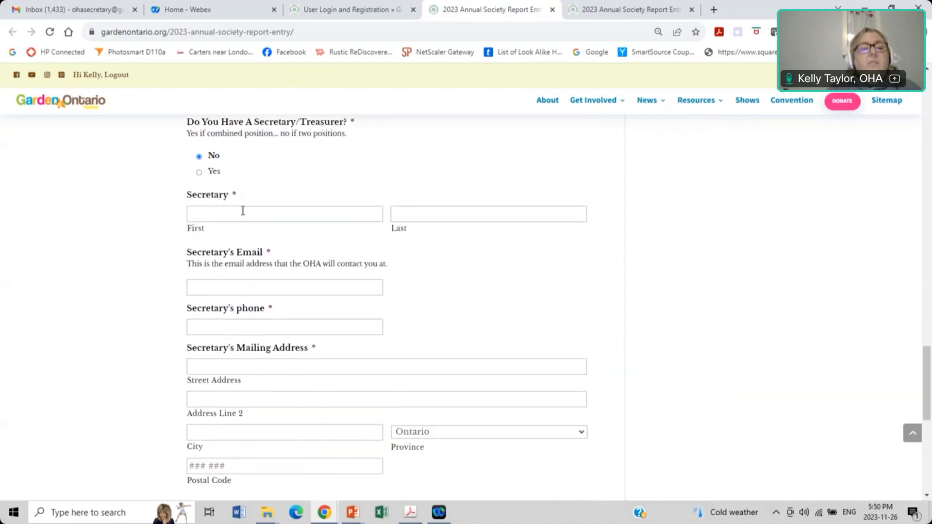
Step: Enter the Secretary's first and last name, email address and phone number
click(243, 211)
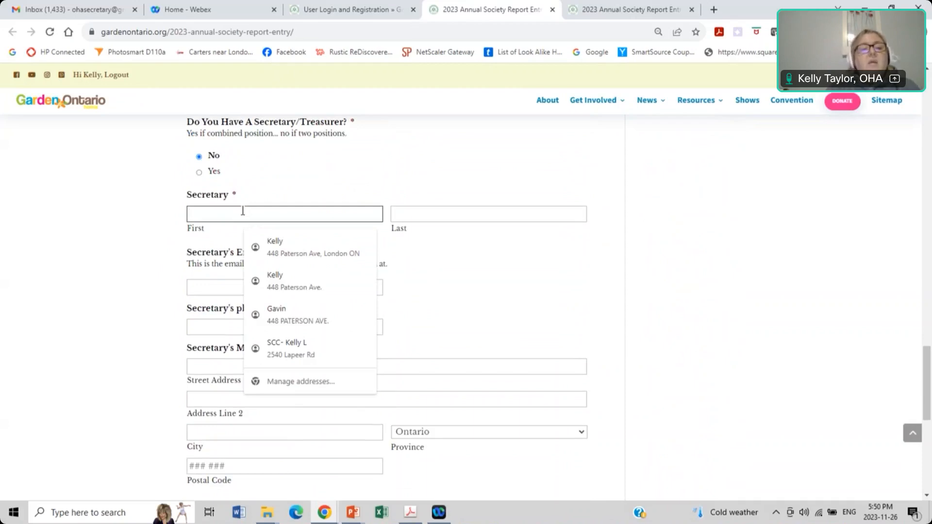
key(Tab)
key(Tab)
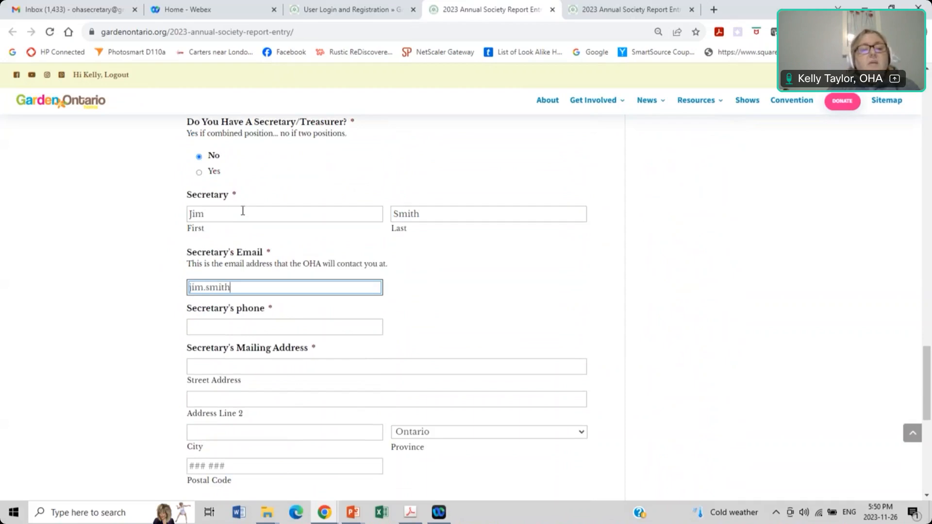
key(Tab)
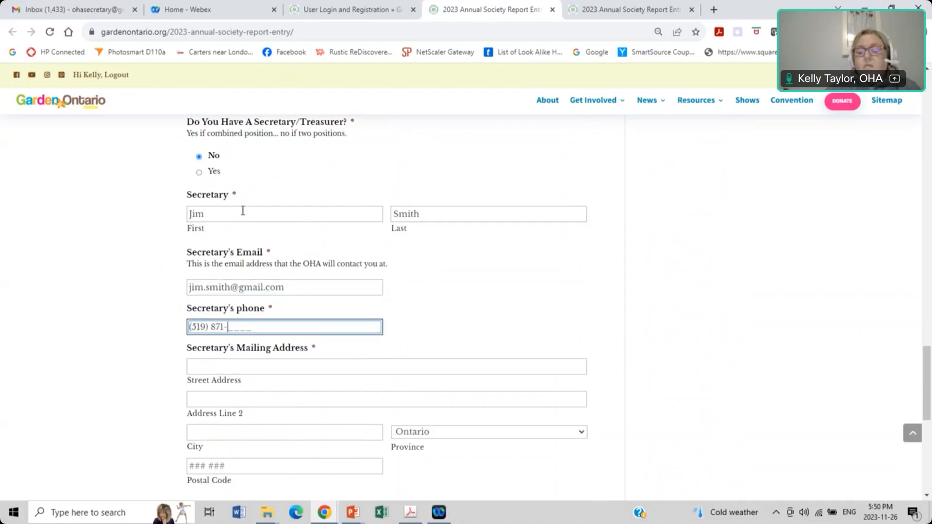
Step: Enter the Secretary's street address, city London and postal code
scroll(246, 205, down, 2)
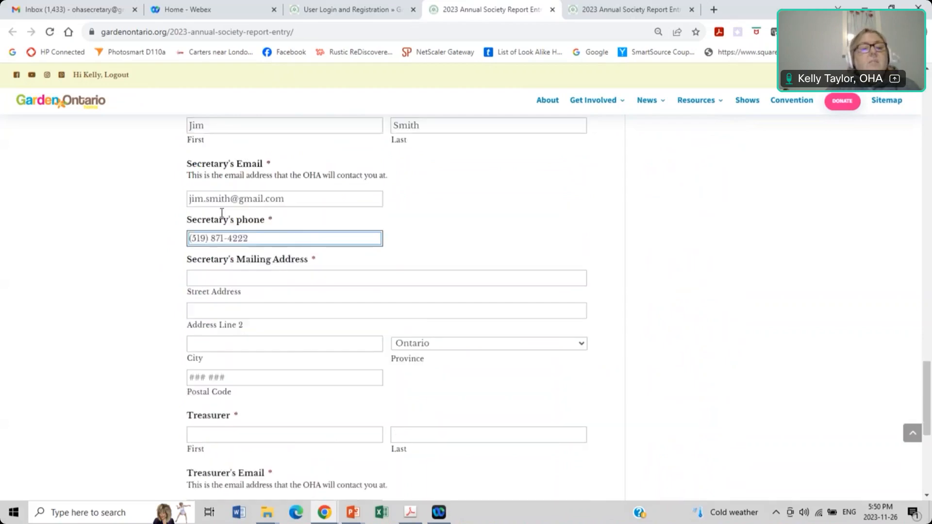
click(208, 261)
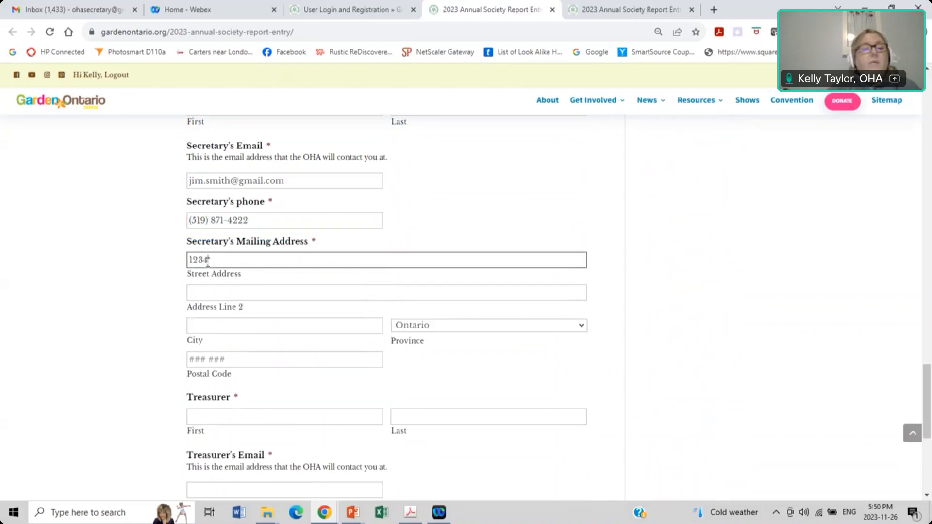
key(Tab)
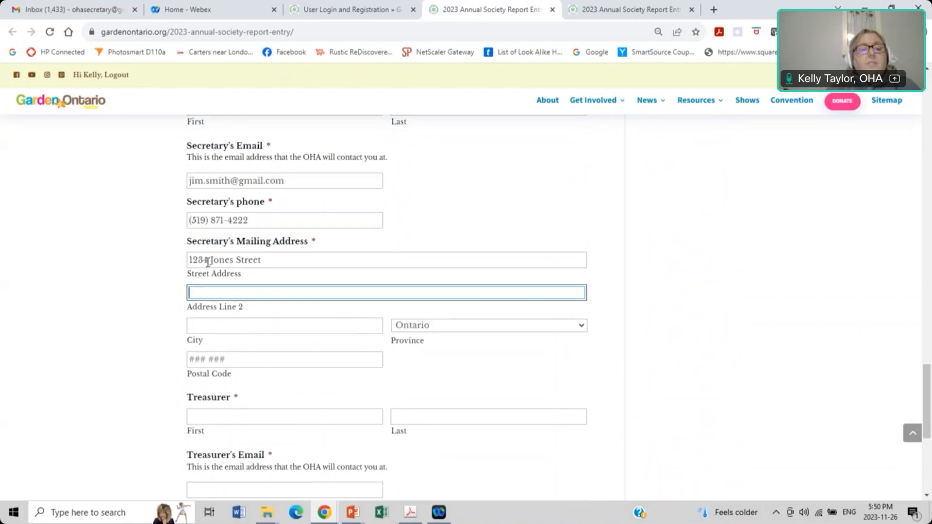
key(Tab)
text(London)
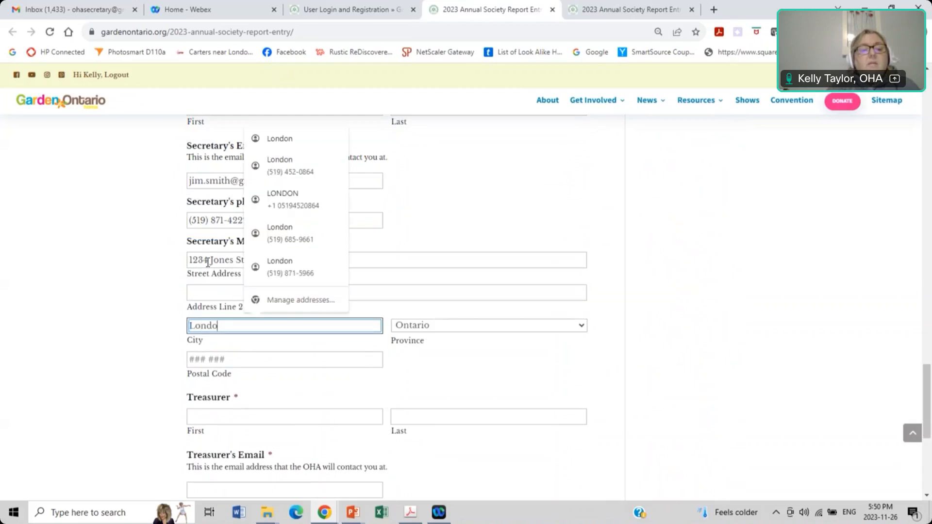
key(Tab)
key(Tab)
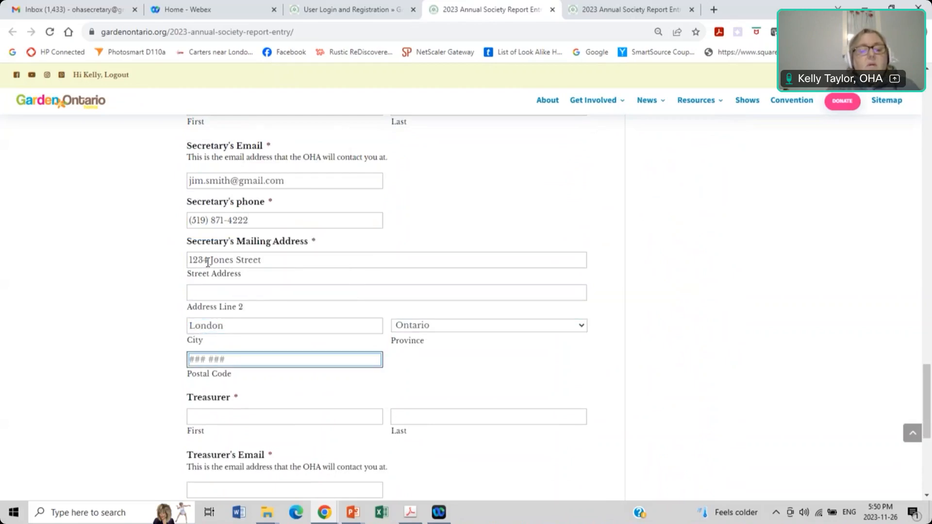
text(N5@ 5C8)
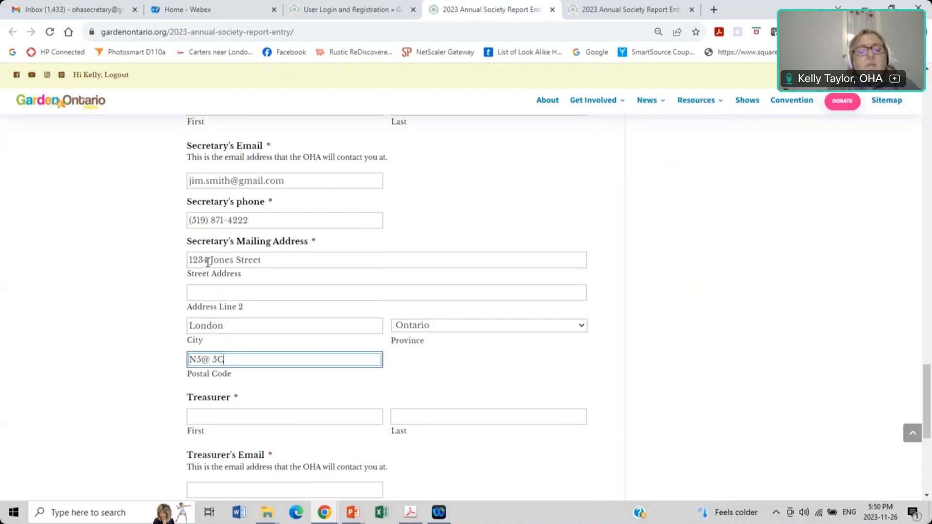
scroll(209, 277, down, 2)
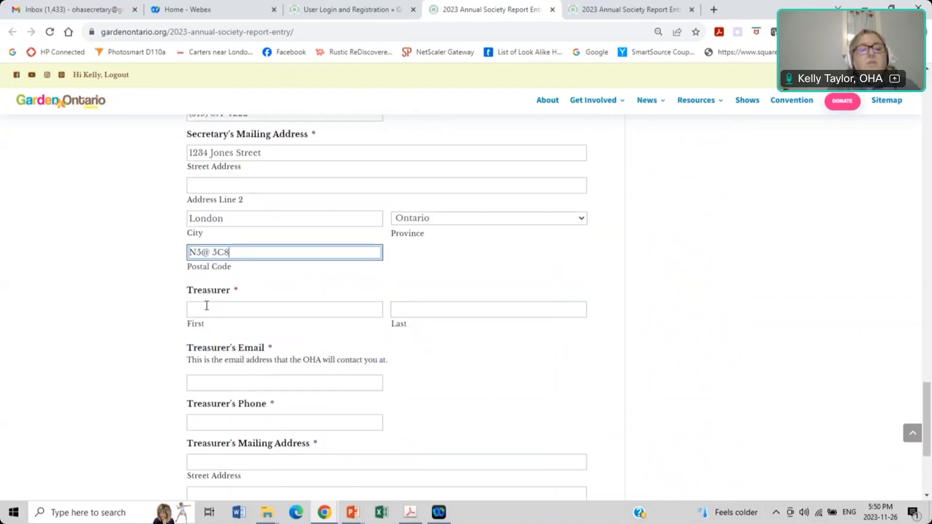
Step: Enter the Treasurer's first and last name, email address and phone number
click(210, 309)
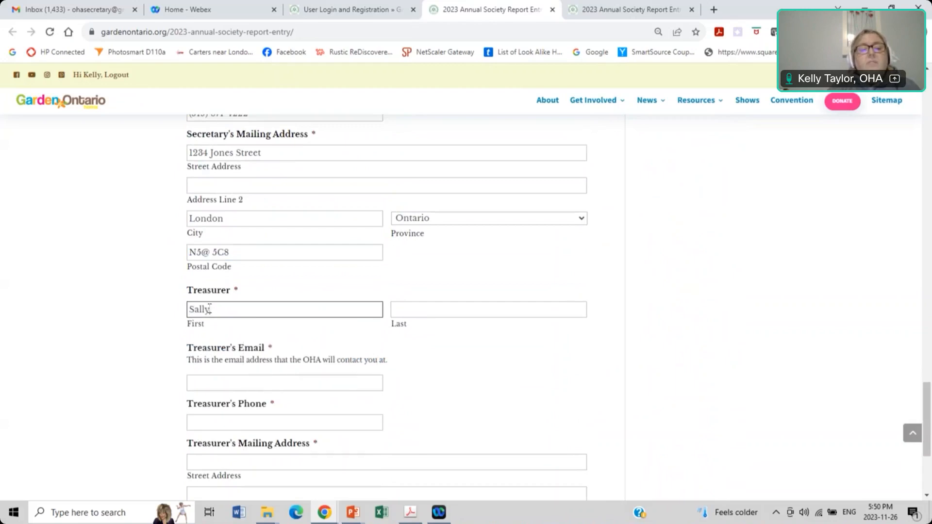
key(Tab)
key(Tab)
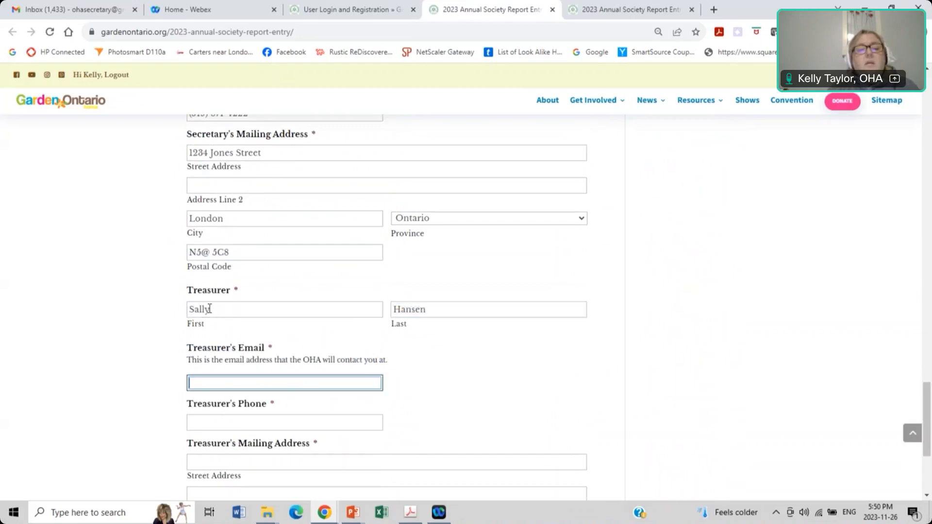
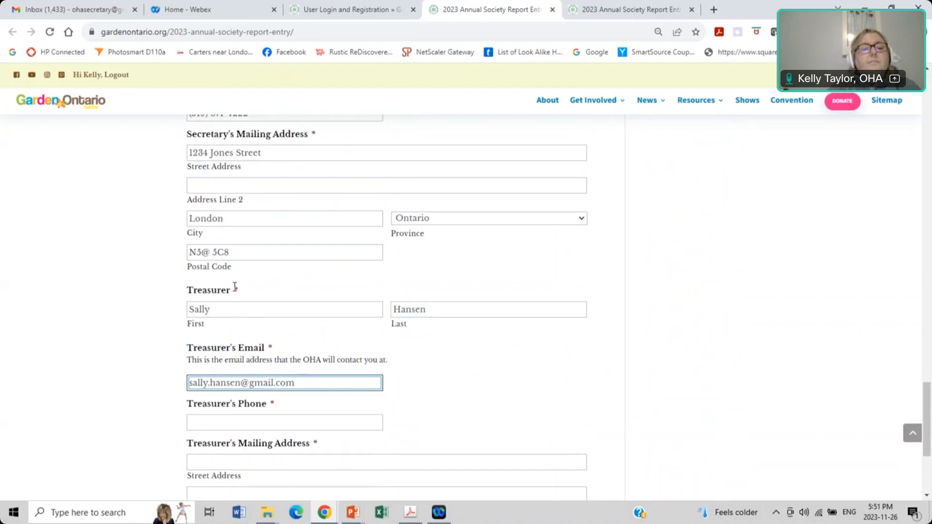
scroll(235, 286, down, 3)
click(218, 242)
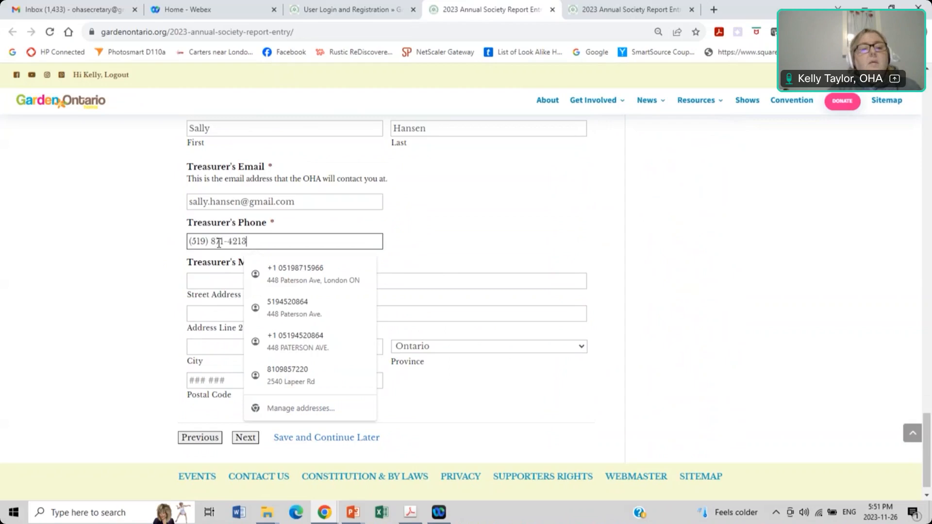
Step: Enter the Treasurer's street address, city London and postal code
click(217, 280)
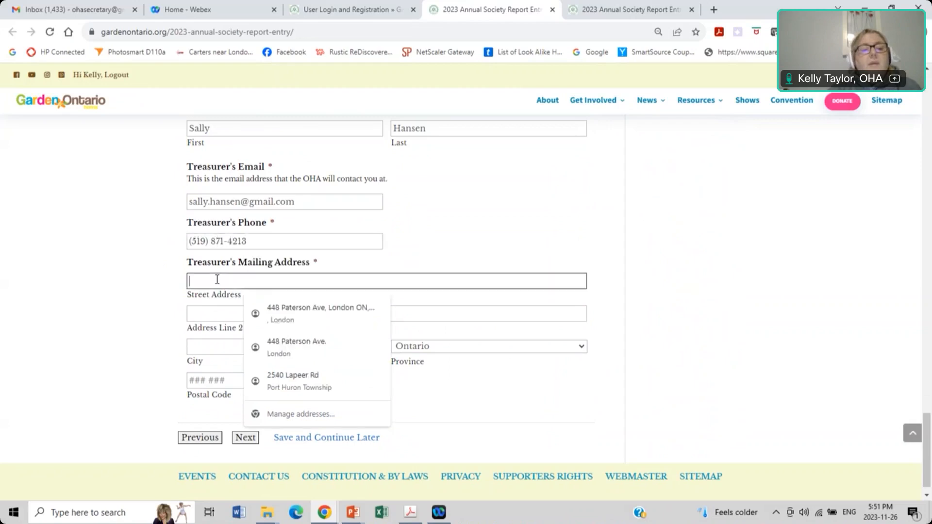
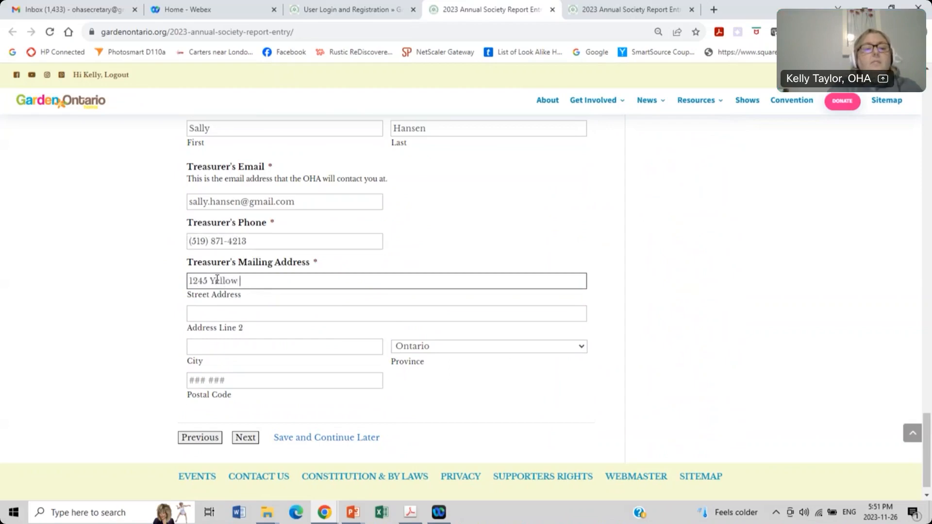
key(Tab)
key(Tab)
text(London)
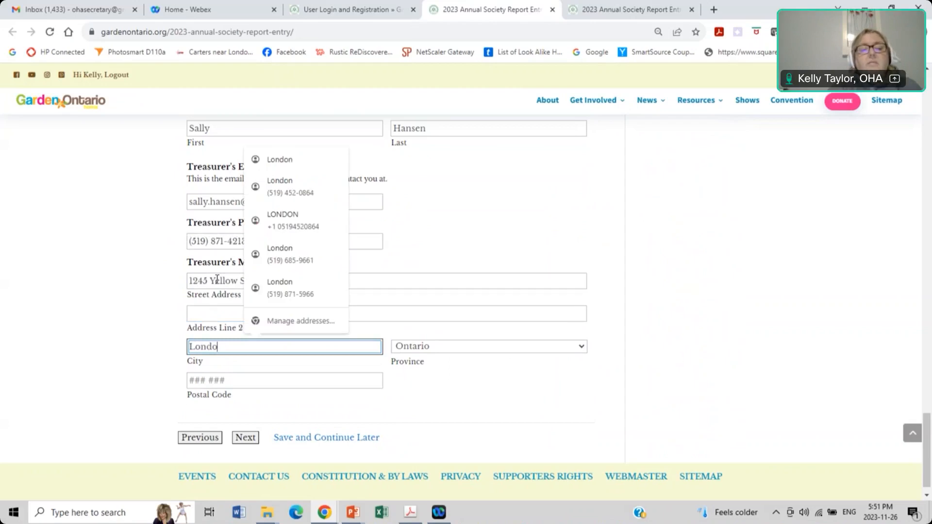
key(Tab)
key(Tab)
text(N5)
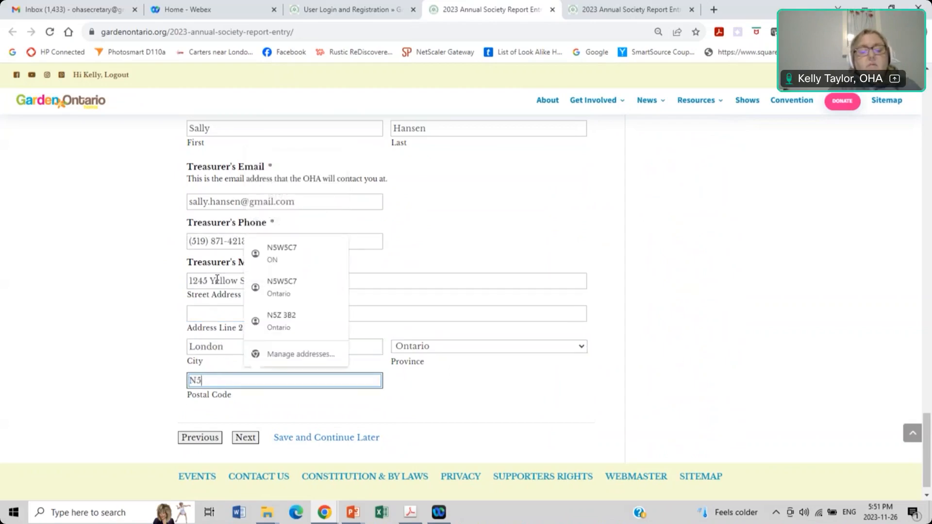
text(W 6J)
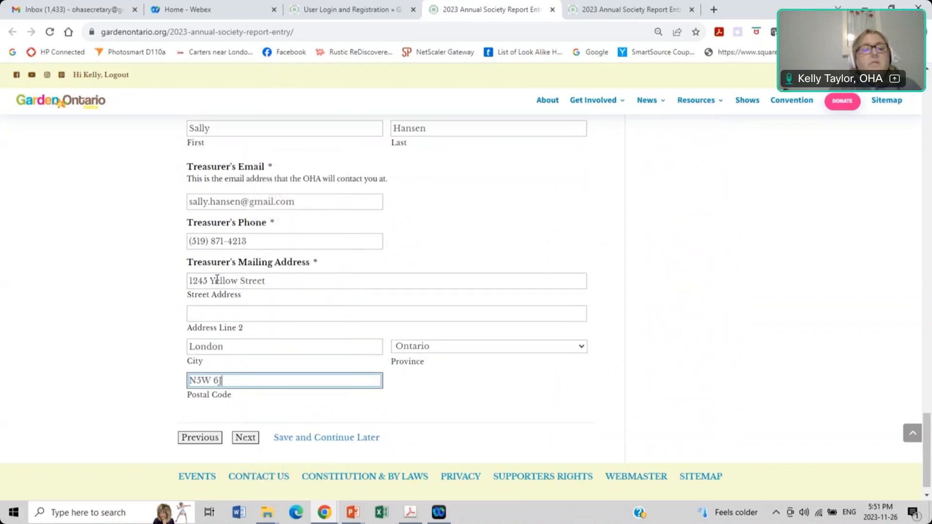
text(4)
scroll(216, 281, down, 1)
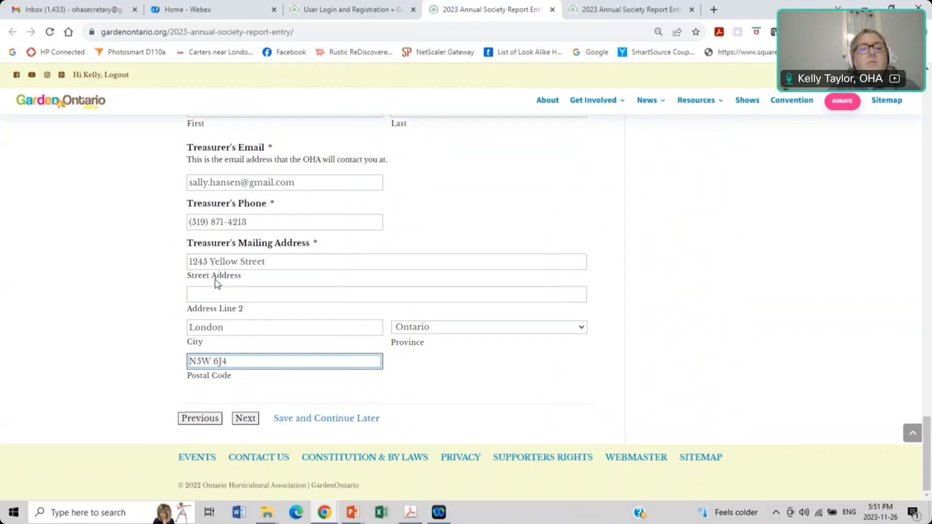
Step: Advance to step 3, Planned Activities Report, and look over its empty meeting fields
click(246, 419)
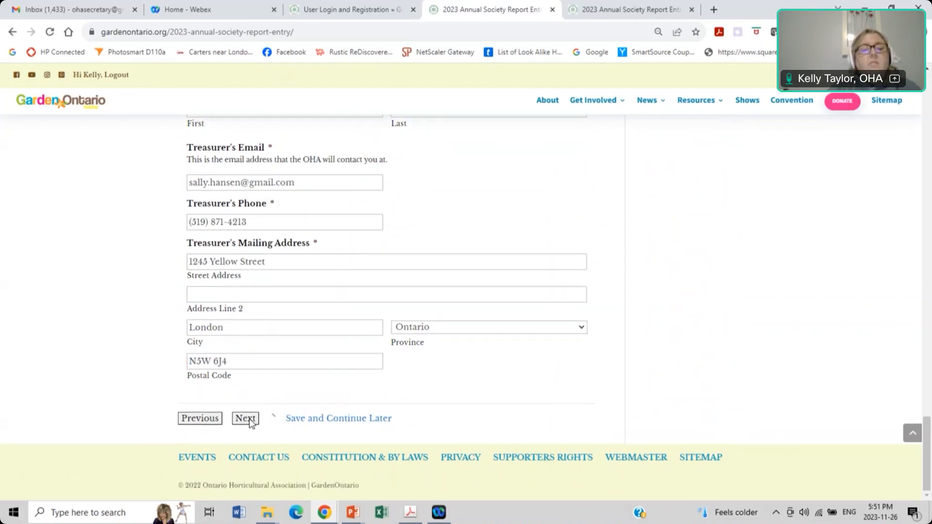
scroll(240, 307, down, 1)
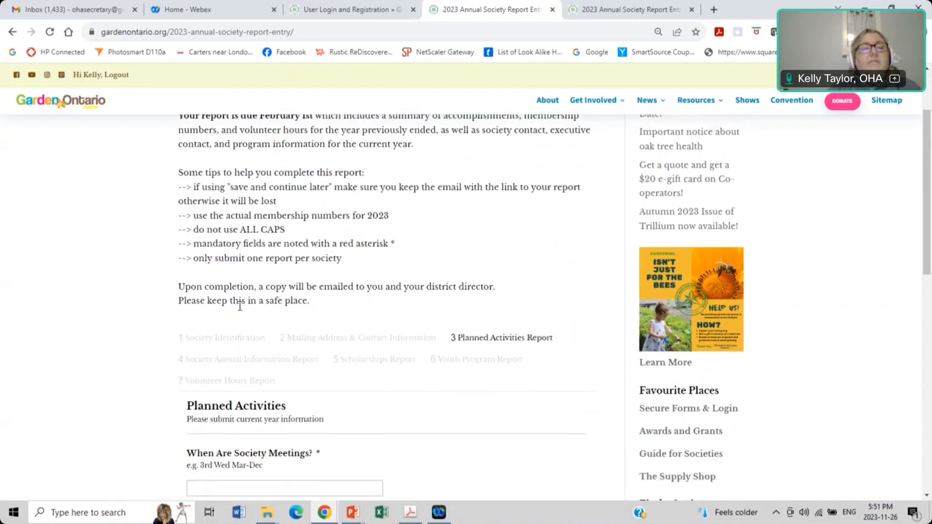
scroll(240, 307, down, 1)
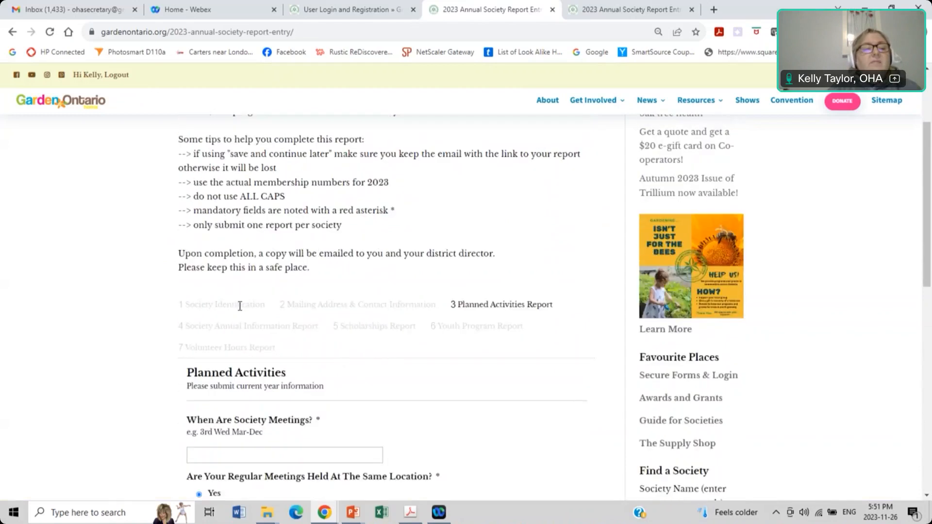
scroll(239, 307, down, 3)
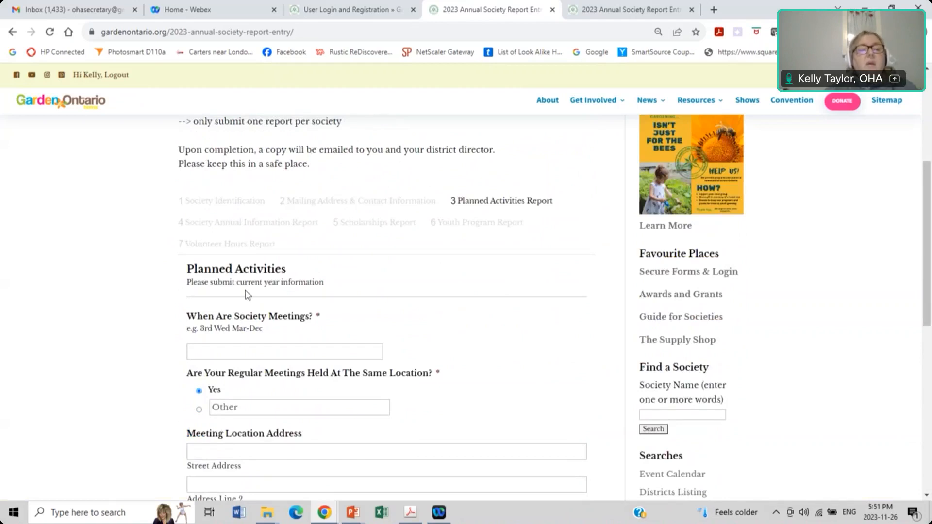
scroll(246, 295, down, 3)
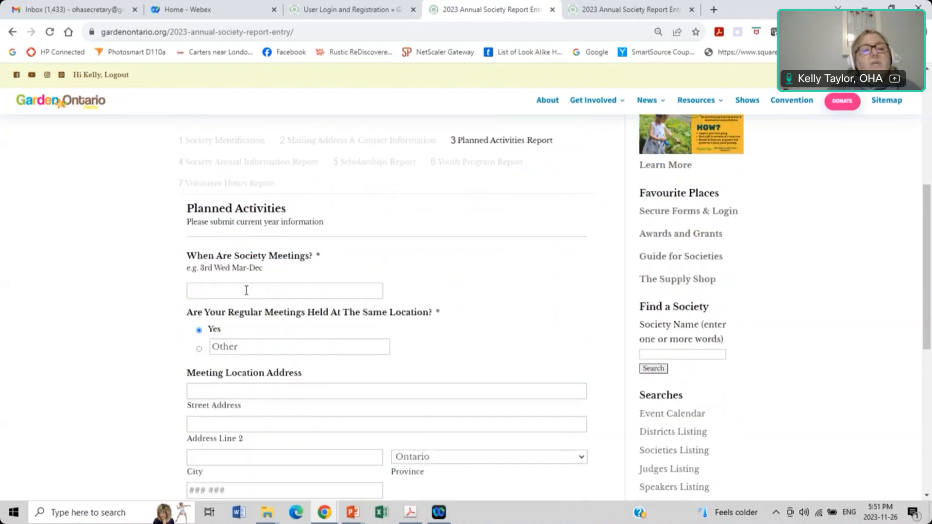
Step: Record that the society meets on the 3rd Thursday
click(213, 250)
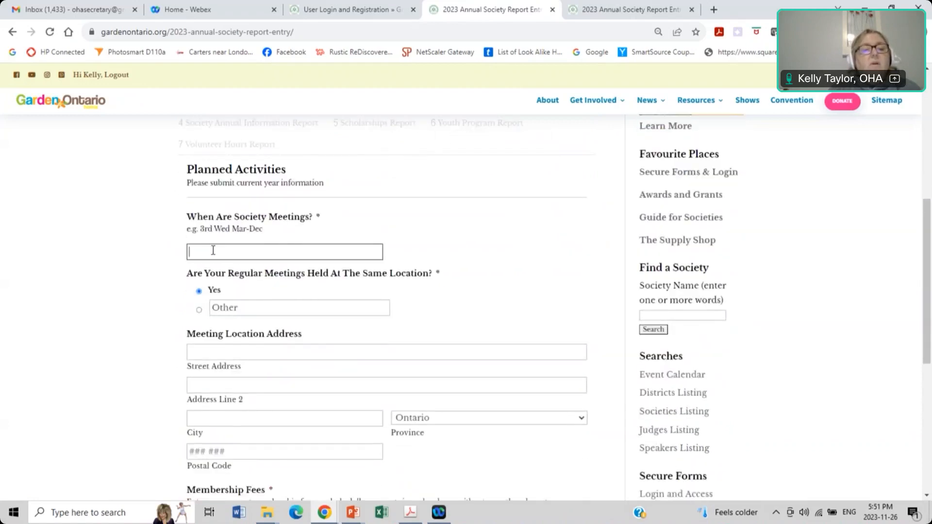
scroll(212, 251, down, 1)
text(3rd TH)
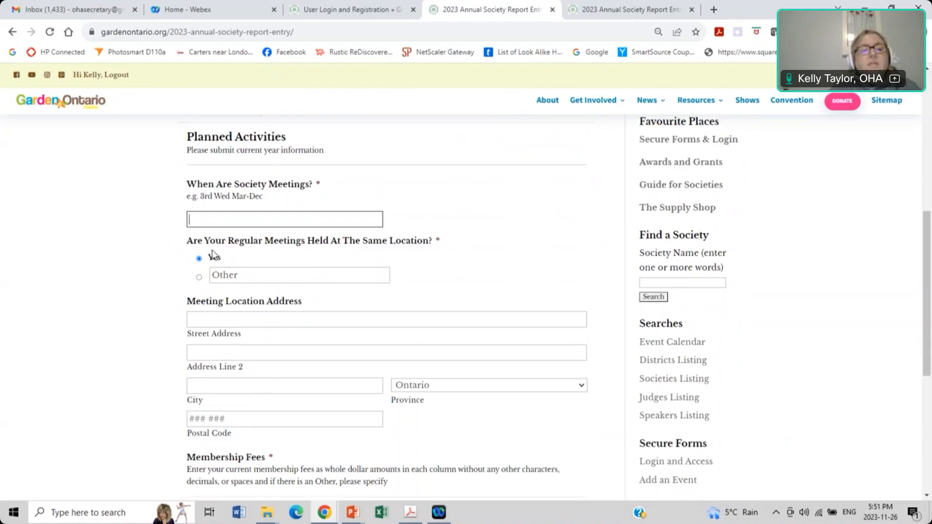
key(BackSpace)
text(hursday)
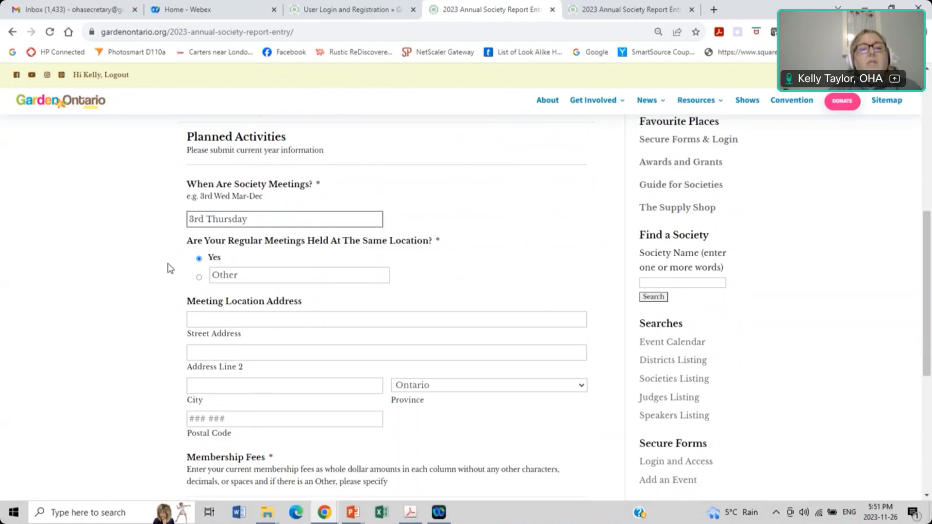
scroll(146, 258, down, 1)
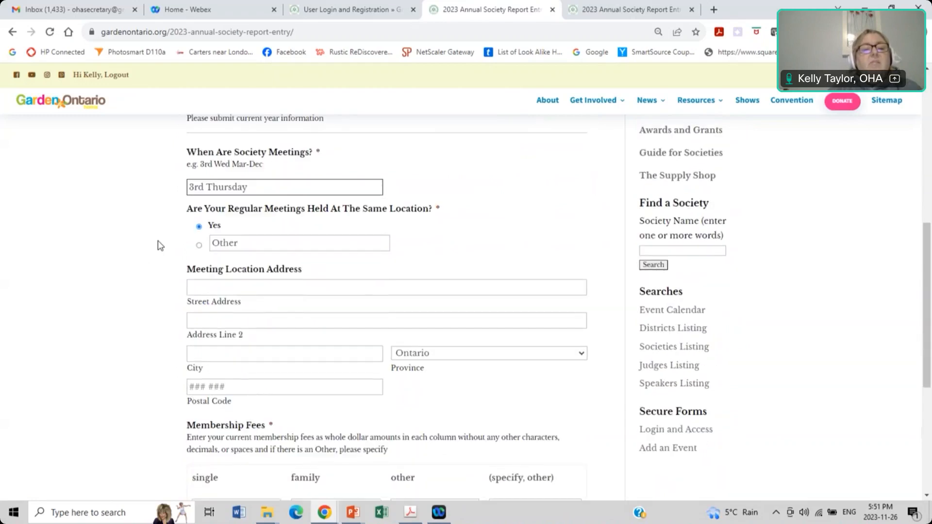
Step: Enter the meeting location's street address, city London and postal code
click(202, 288)
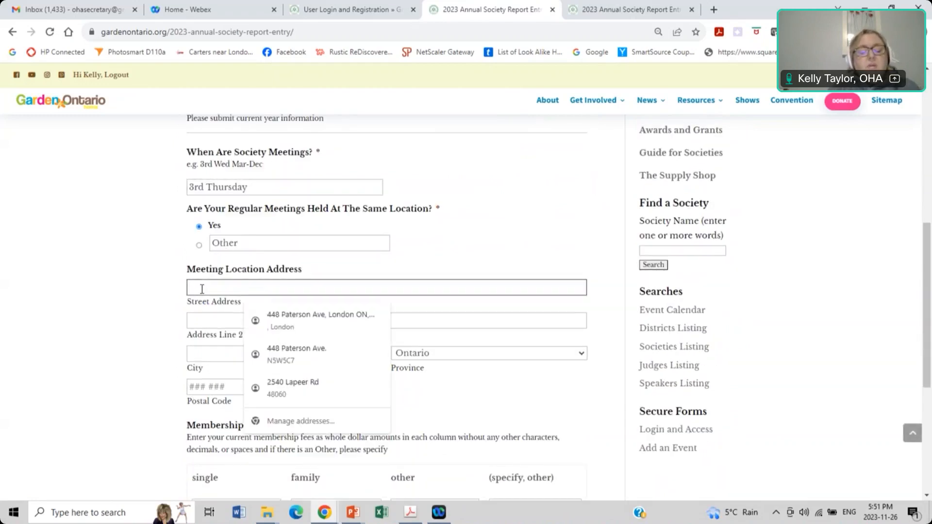
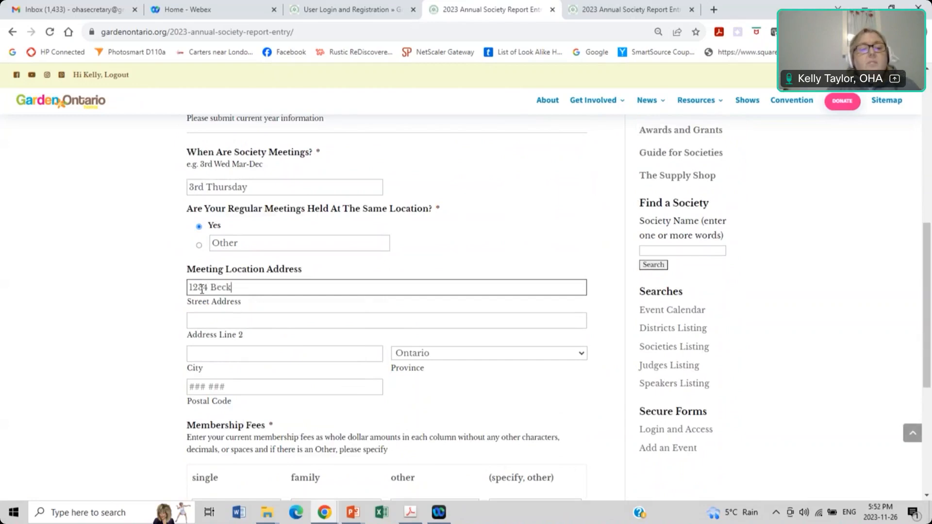
key(Tab)
key(Tab)
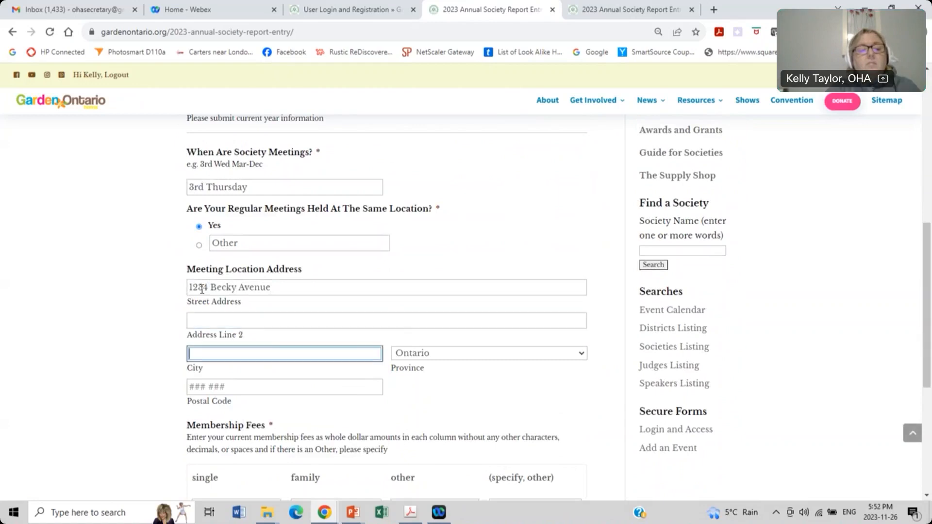
text(London)
key(Tab)
key(Tab)
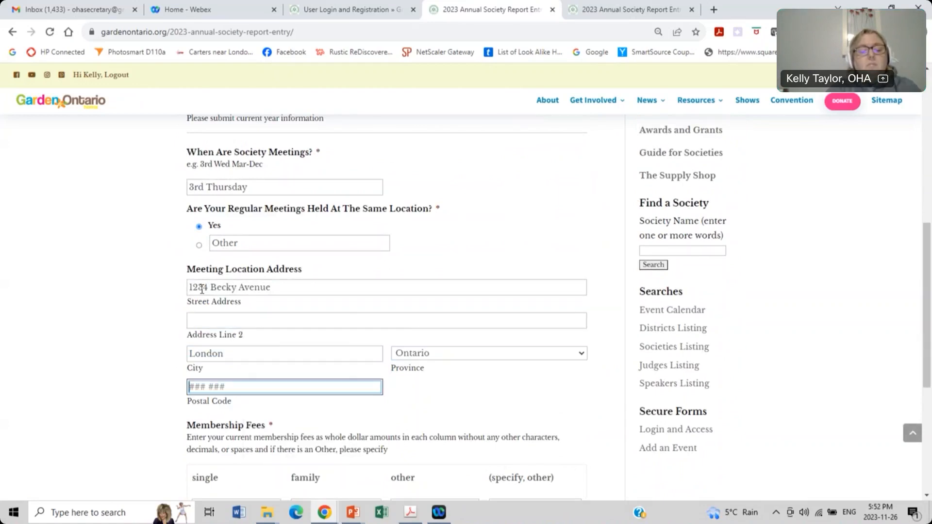
text(N5)
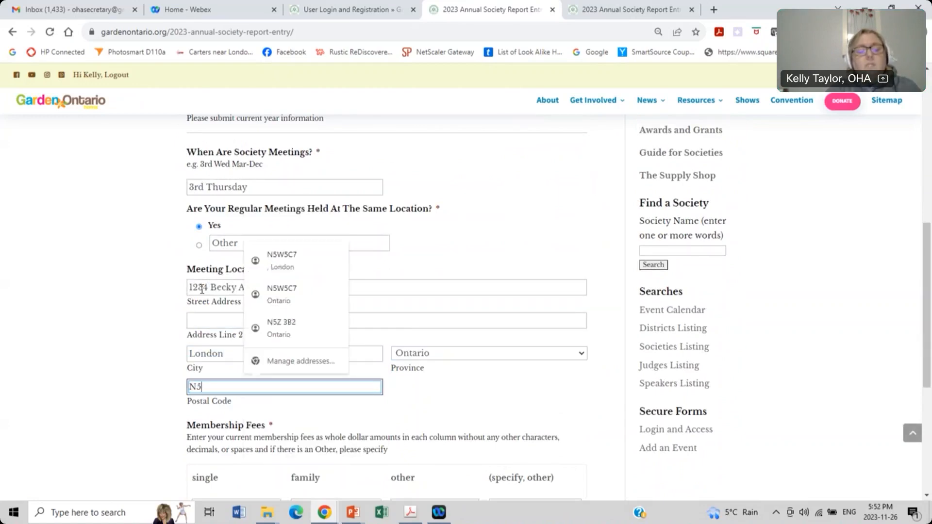
text(E 2C5)
scroll(194, 284, down, 2)
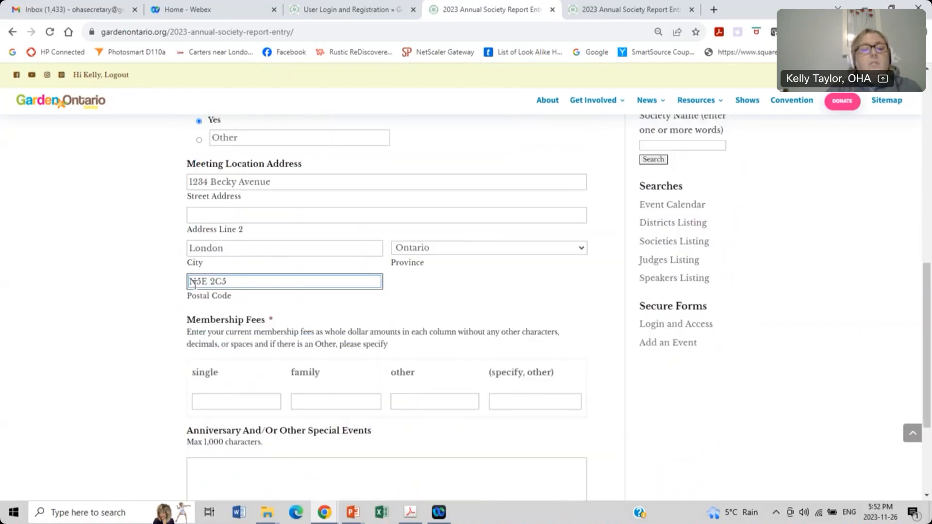
scroll(209, 292, down, 2)
click(165, 292)
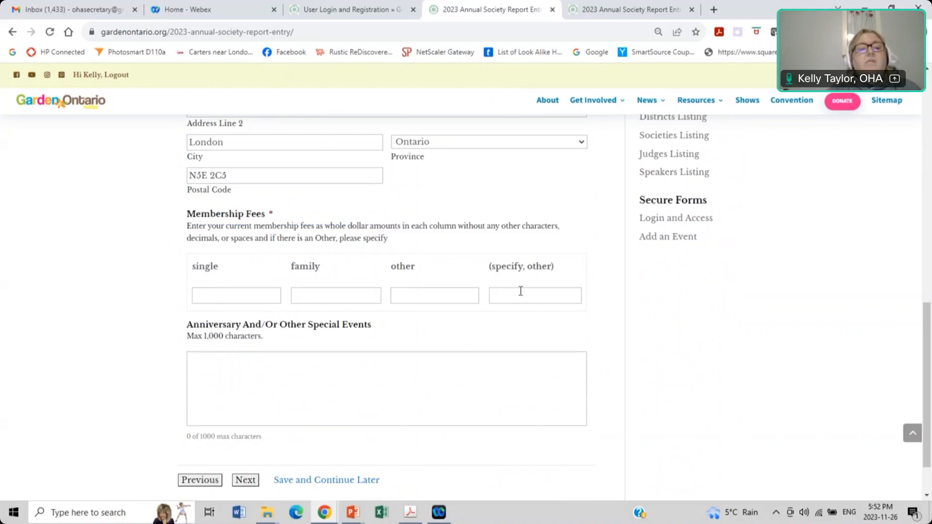
click(253, 299)
Step: Enter 15 as the single membership fee
text(15)
click(127, 316)
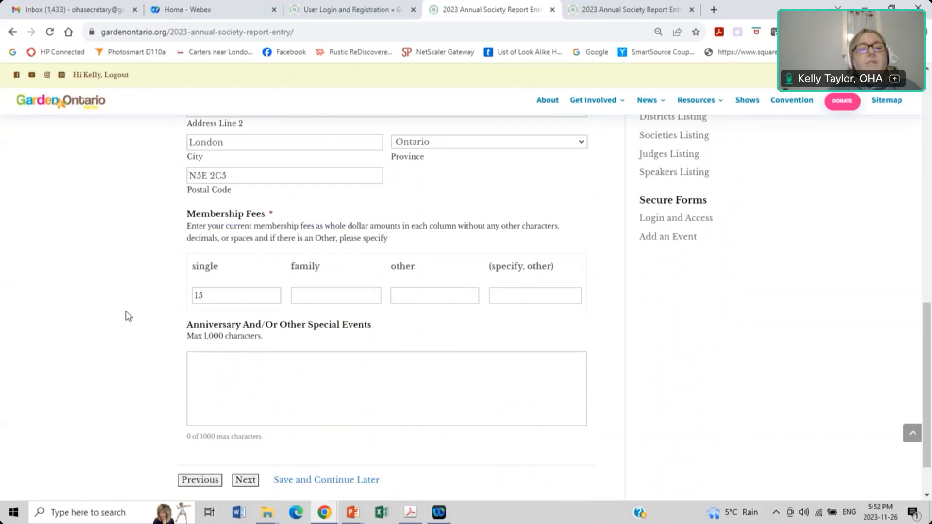
scroll(127, 316, down, 2)
Step: Fill the Anniversary And/Or Other Special Events box with placeholder text and go to the next page
click(247, 312)
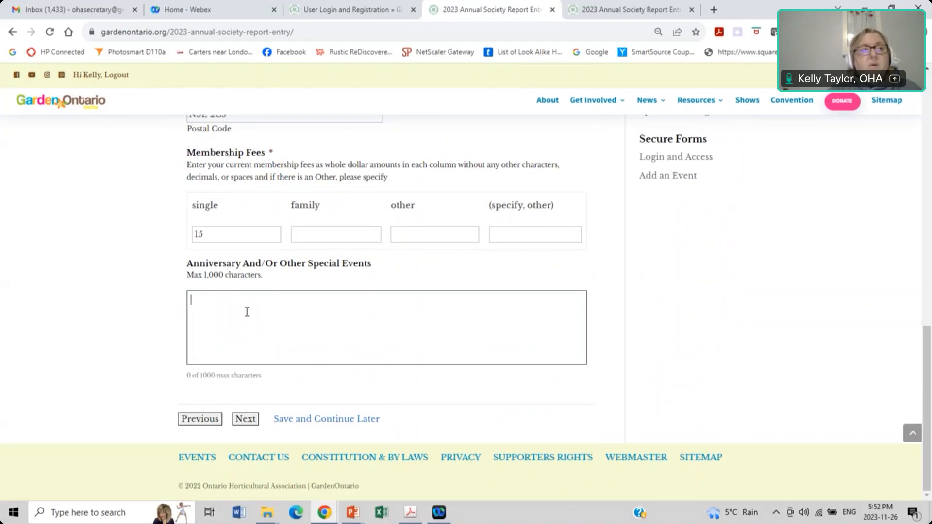
text(jfldajfdkl)
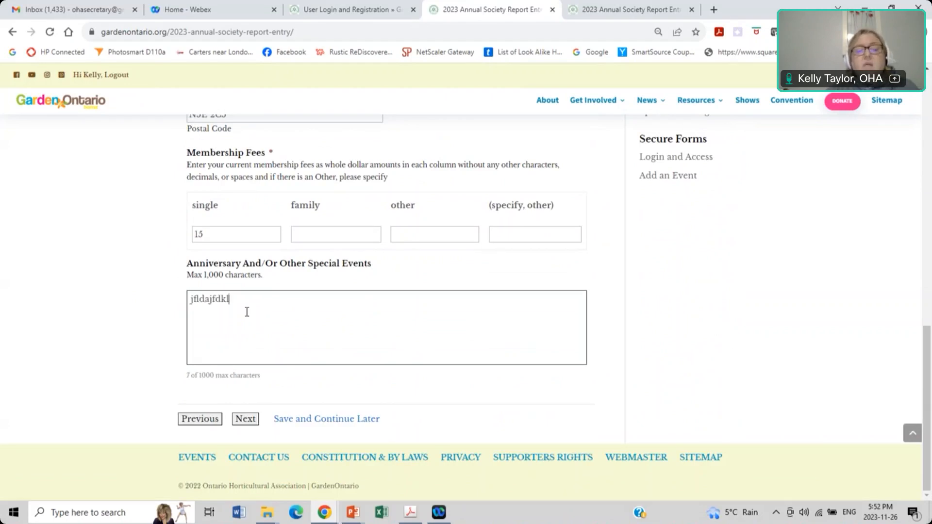
text(;ajfdkljfkld;asfjildjfl;dajfldajf;ldsfdasfds)
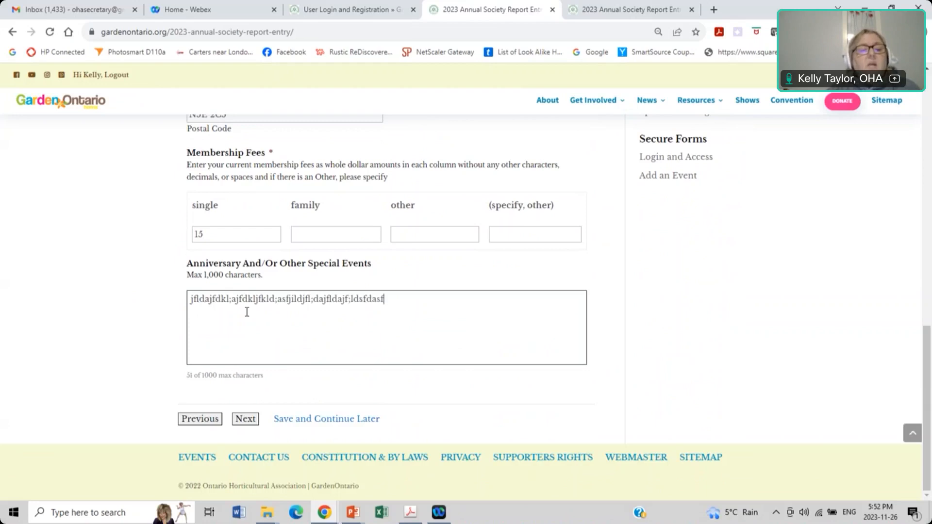
click(250, 421)
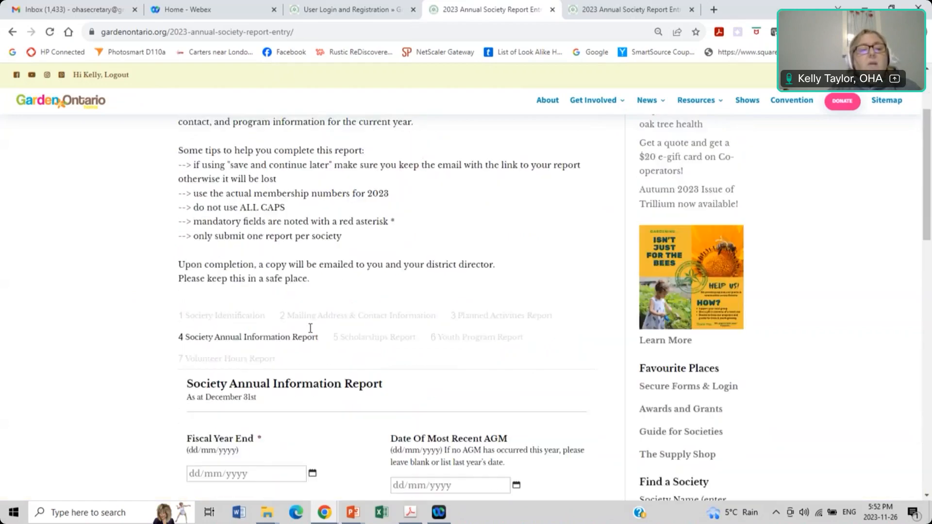
Step: Set the fiscal year end to 31 October 2023 using the calendar
scroll(311, 329, down, 5)
scroll(311, 333, up, 1)
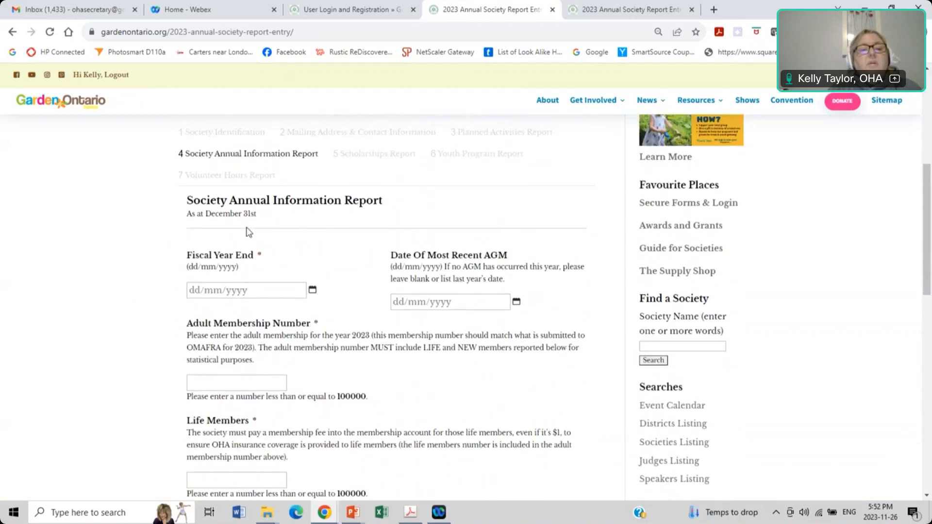
scroll(270, 233, down, 1)
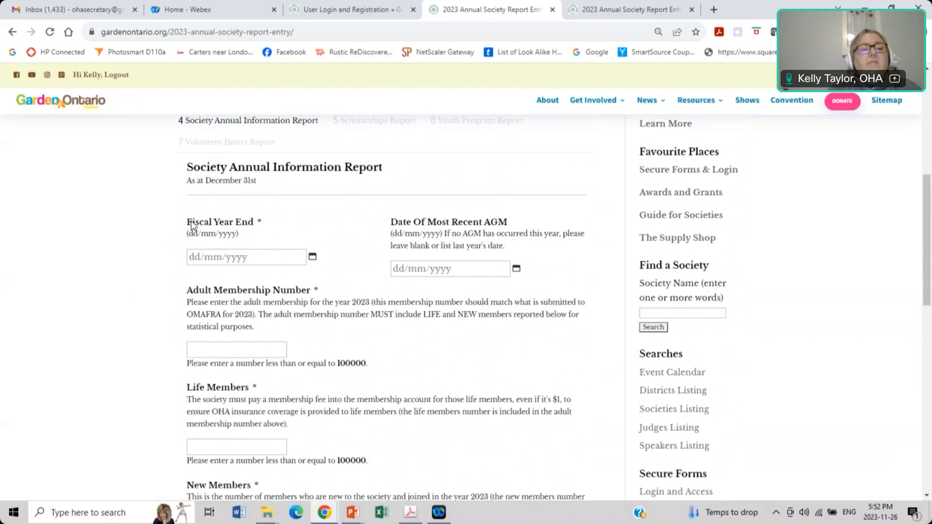
click(312, 257)
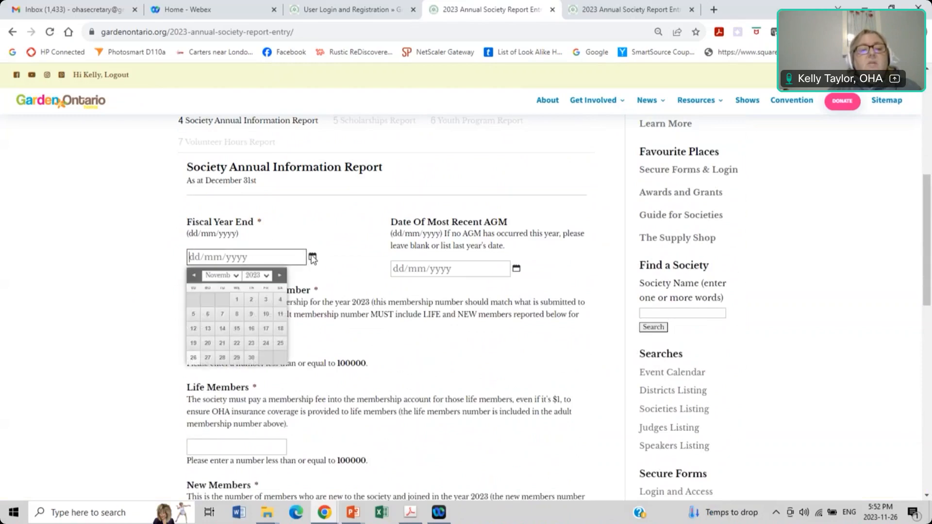
click(194, 276)
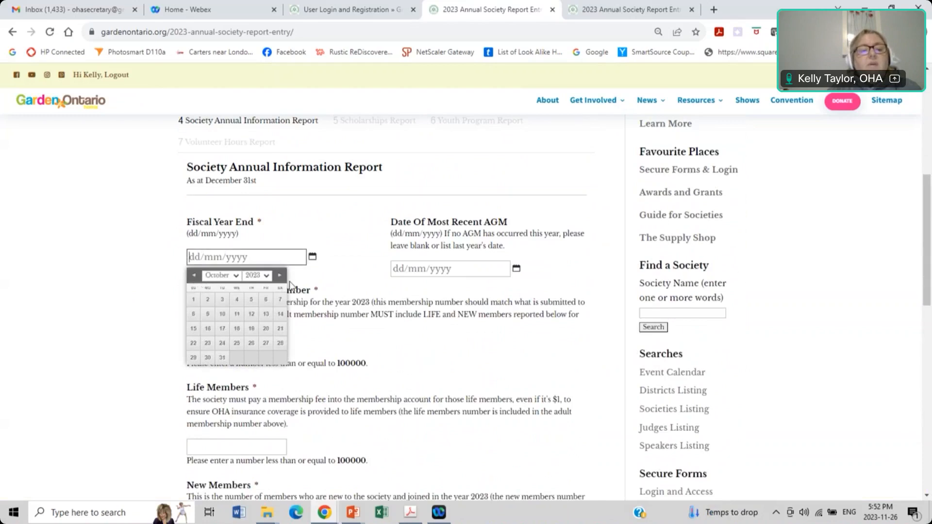
click(222, 357)
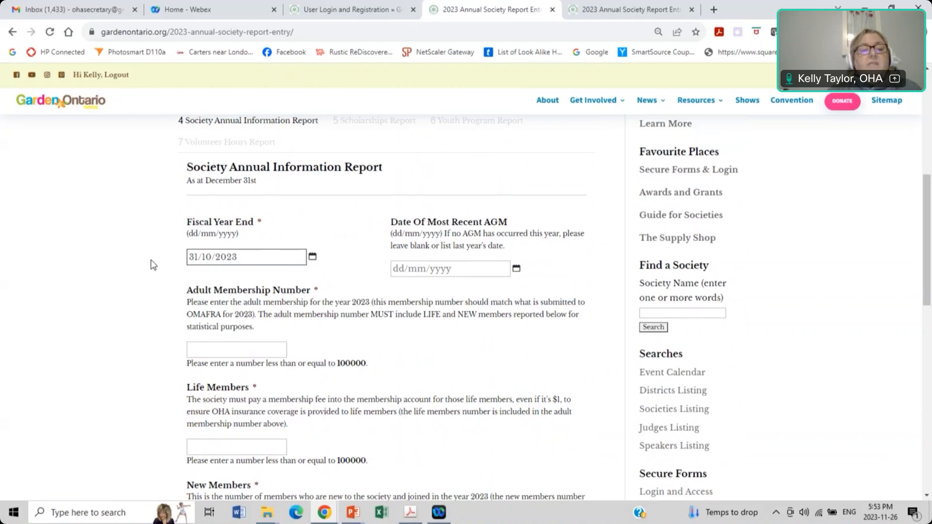
Step: Set the most recent AGM date to 16 November 2023
scroll(249, 257, down, 1)
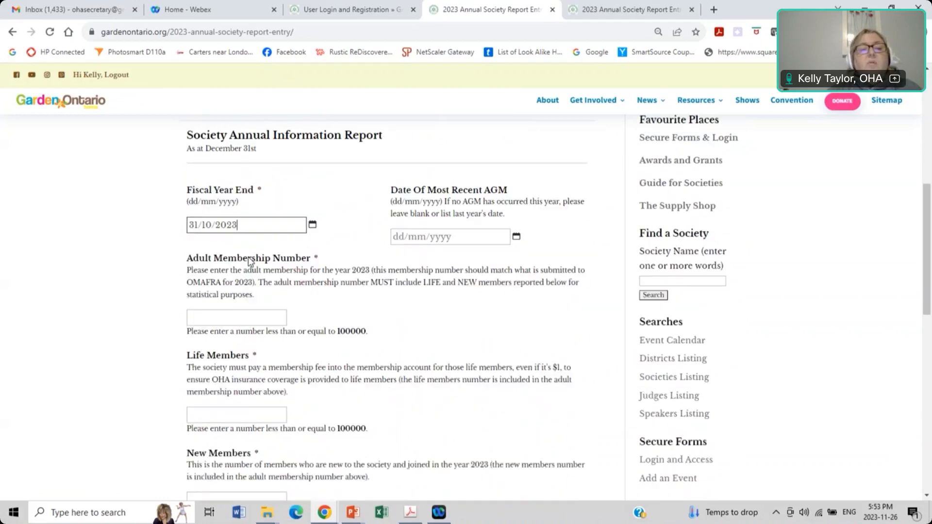
click(469, 236)
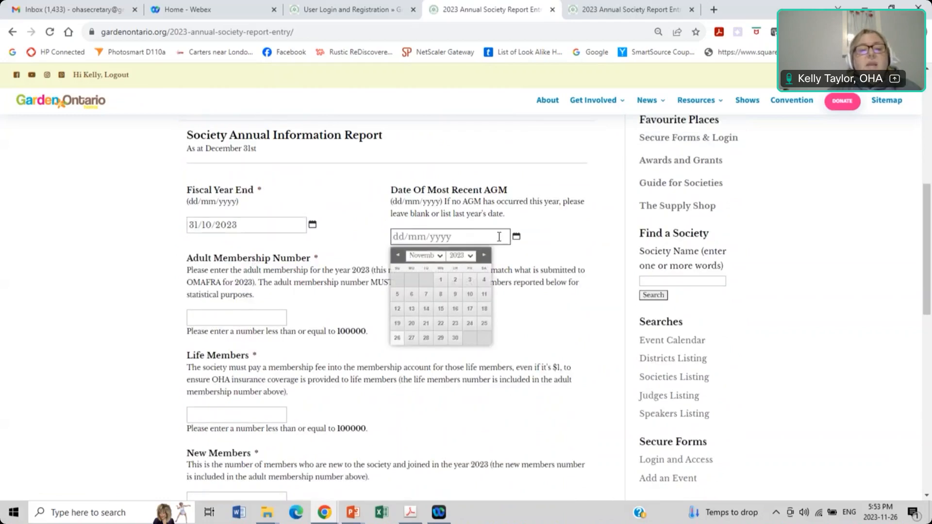
click(455, 310)
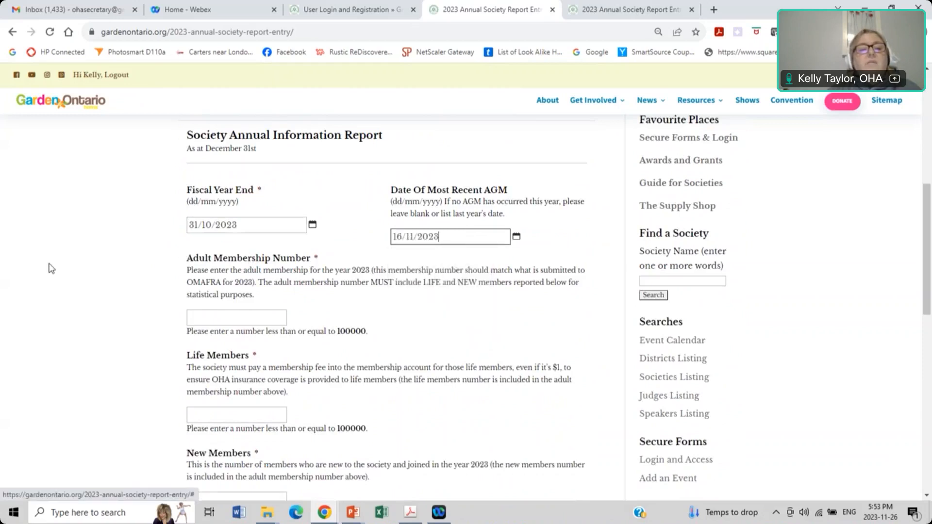
scroll(230, 248, down, 2)
click(231, 248)
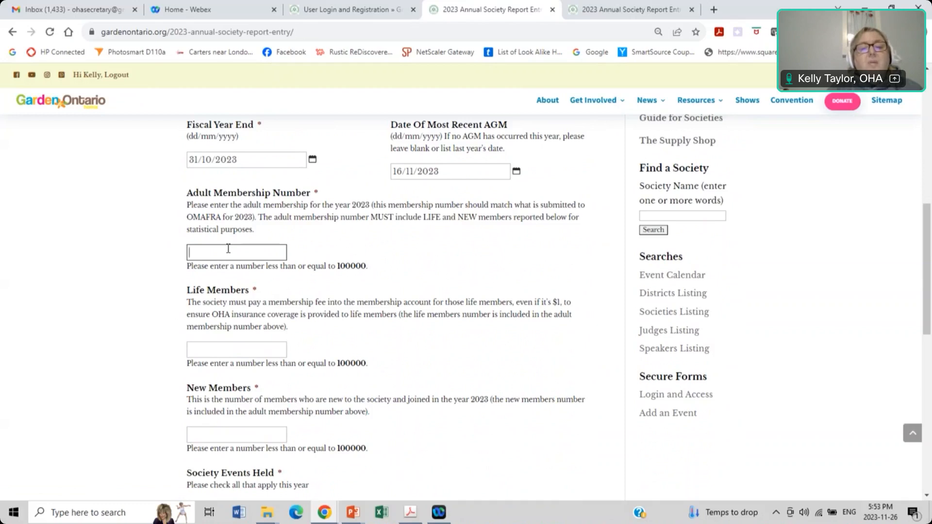
Step: Enter 150 adult members, 5 life members and 25 new members
scroll(228, 248, down, 1)
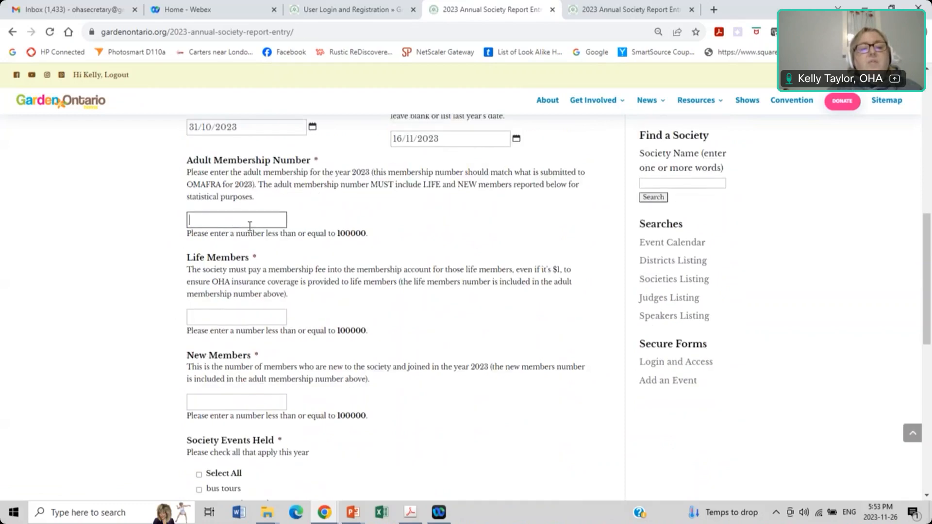
text(150)
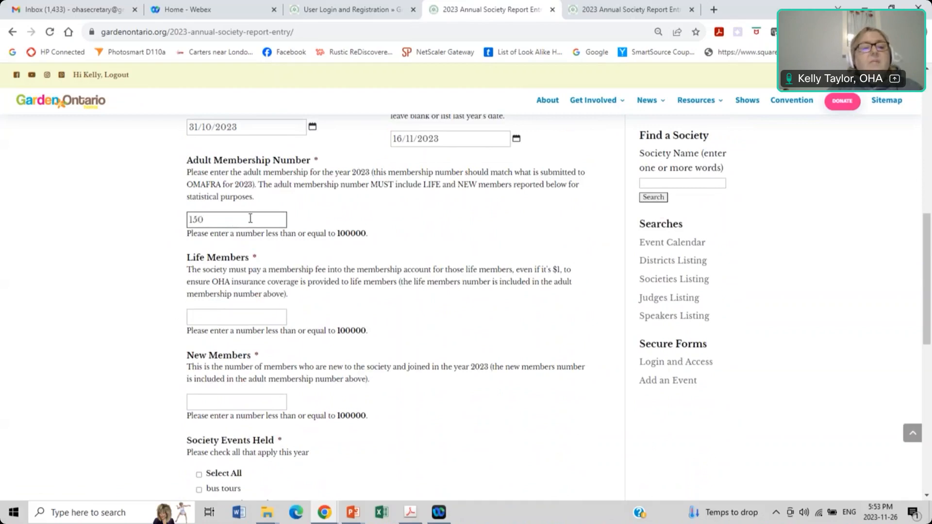
scroll(245, 224, down, 1)
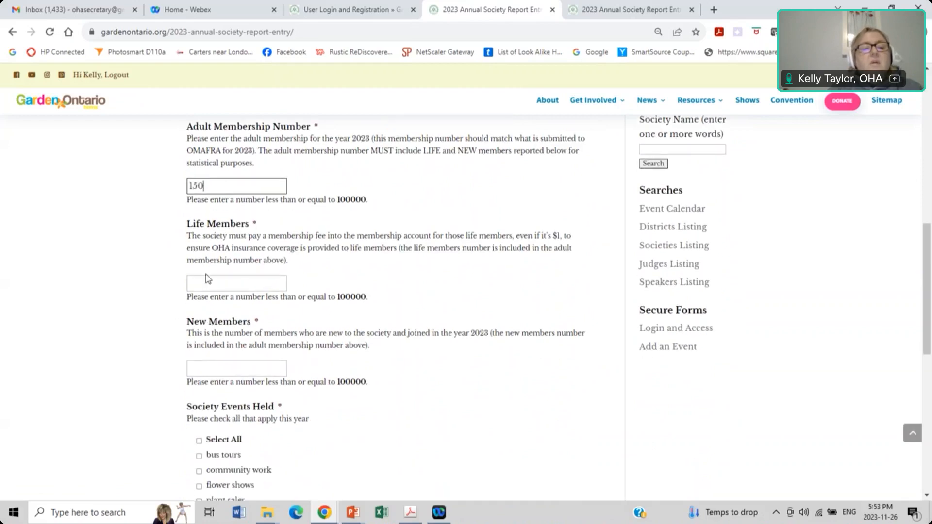
click(211, 283)
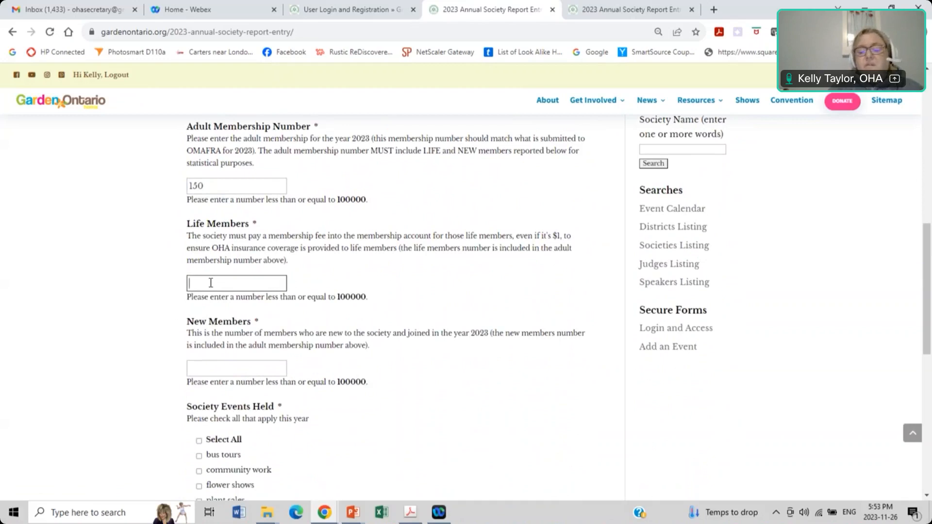
text(5)
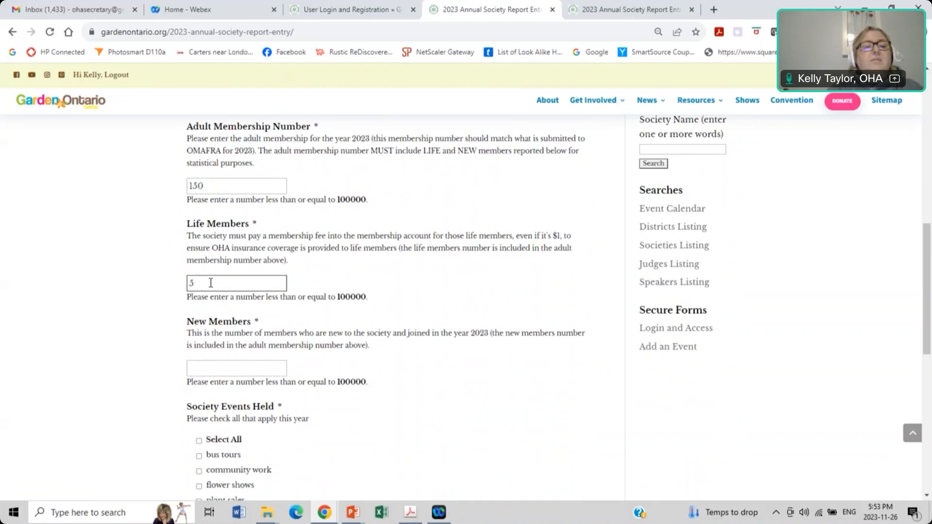
scroll(210, 282, down, 2)
click(208, 300)
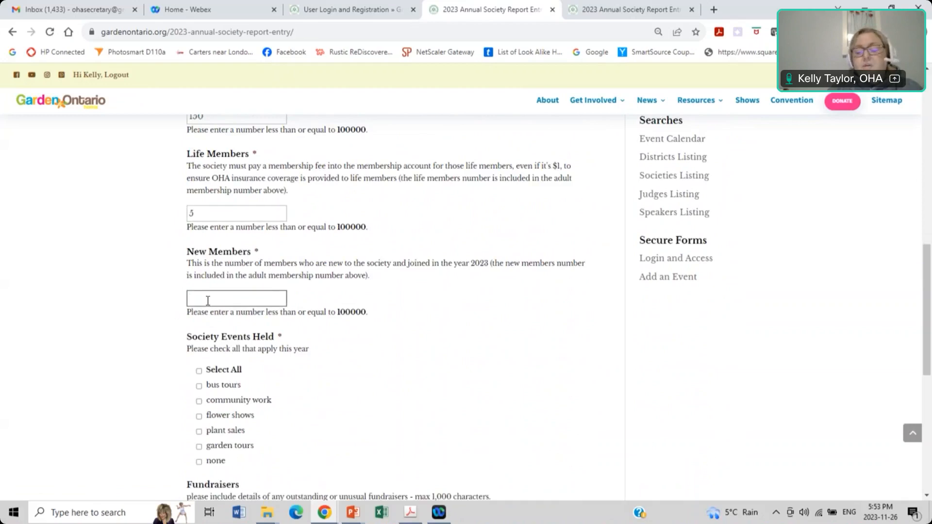
text(25)
Step: Mark bus tours, community work, plant sales and garden tours as events held
scroll(209, 306, down, 2)
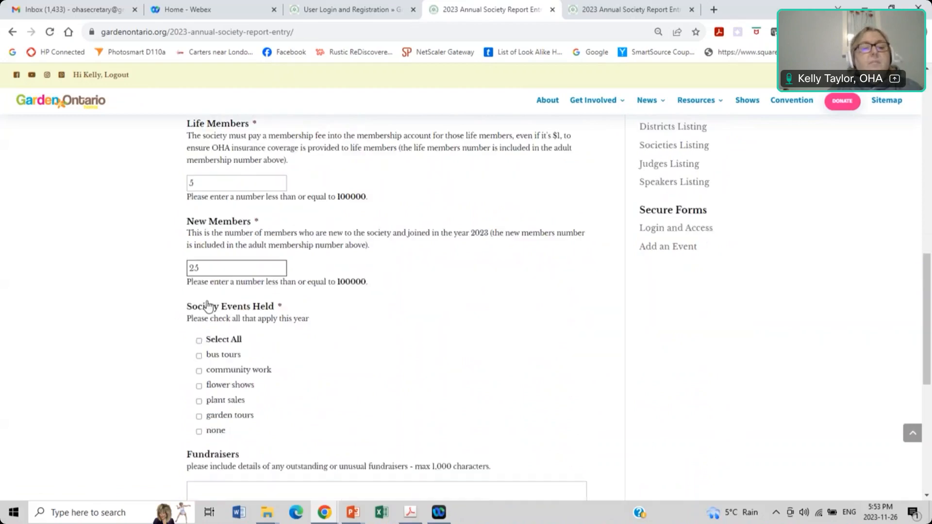
scroll(208, 306, down, 3)
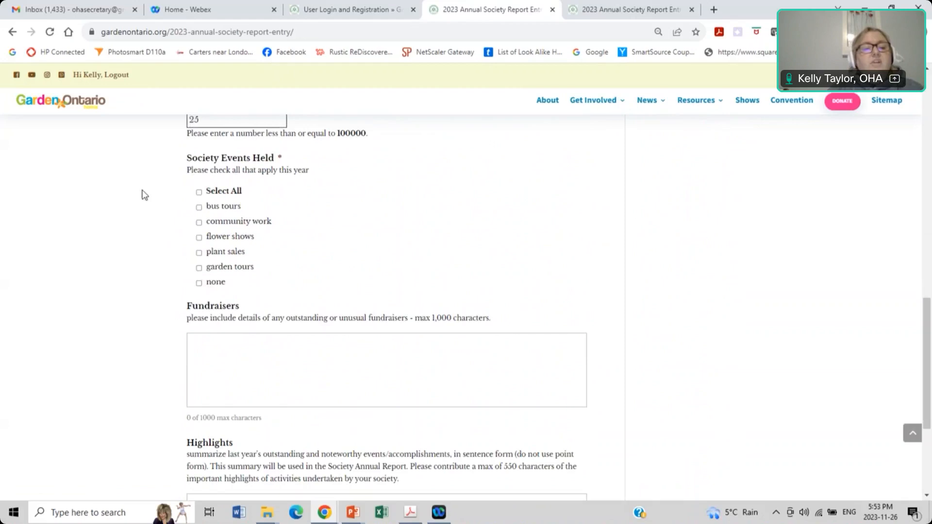
click(199, 208)
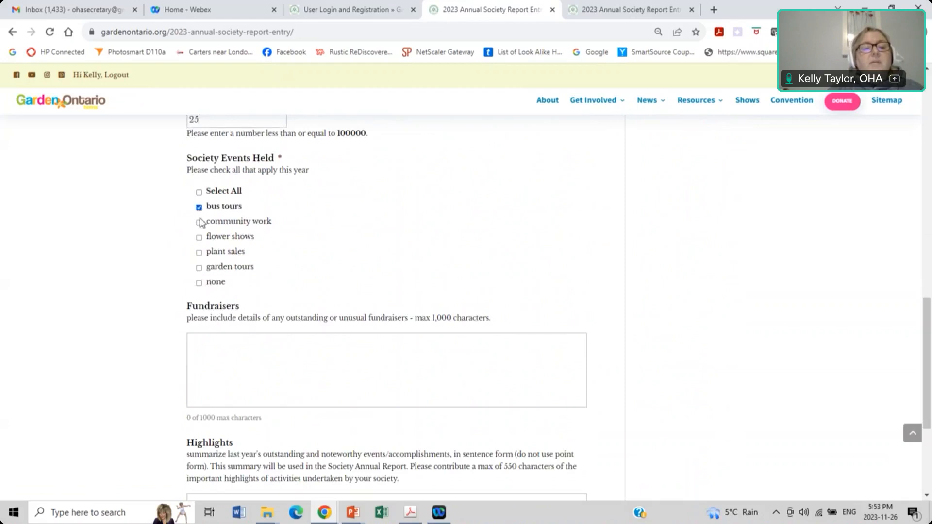
click(200, 222)
click(203, 257)
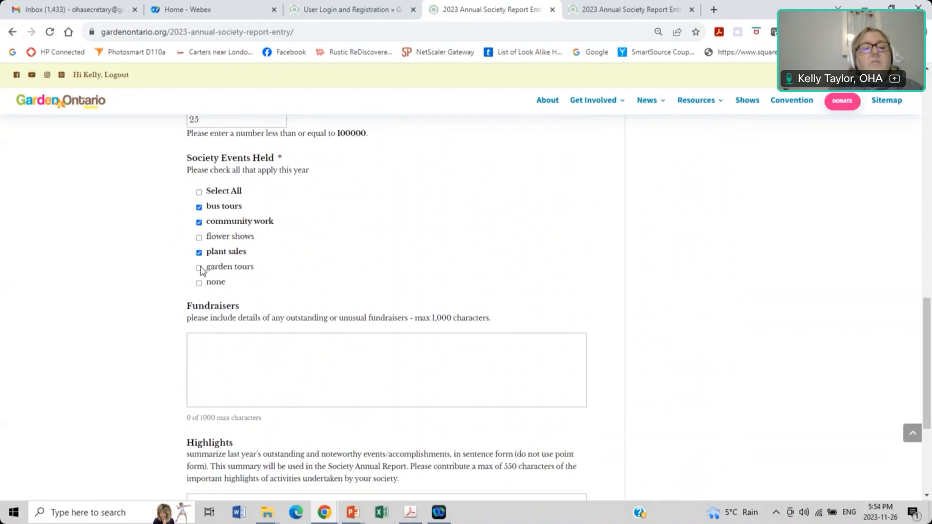
click(200, 268)
scroll(243, 262, down, 2)
click(244, 237)
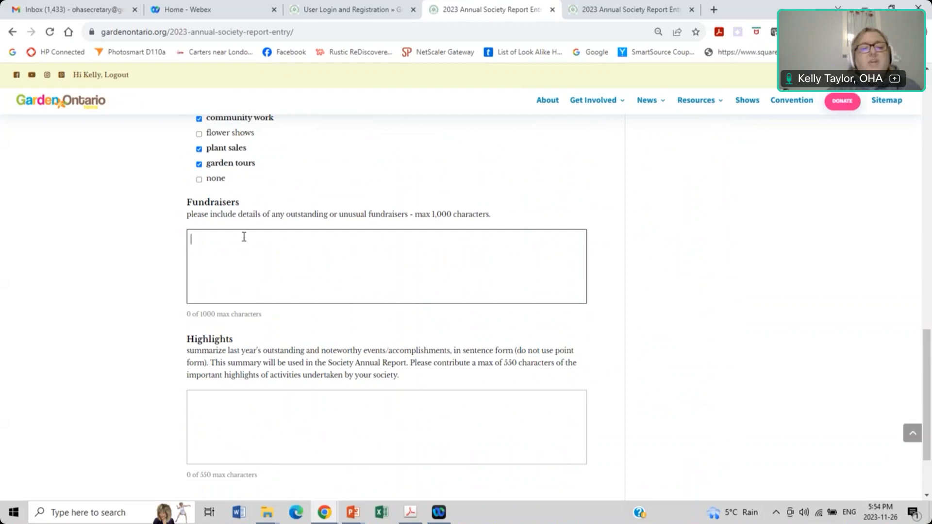
Step: Put placeholder text in the Fundraisers and Highlights boxes, then continue to Scholarships
text(jfkdlsajflkdjkl;dajfkldjadsfd)
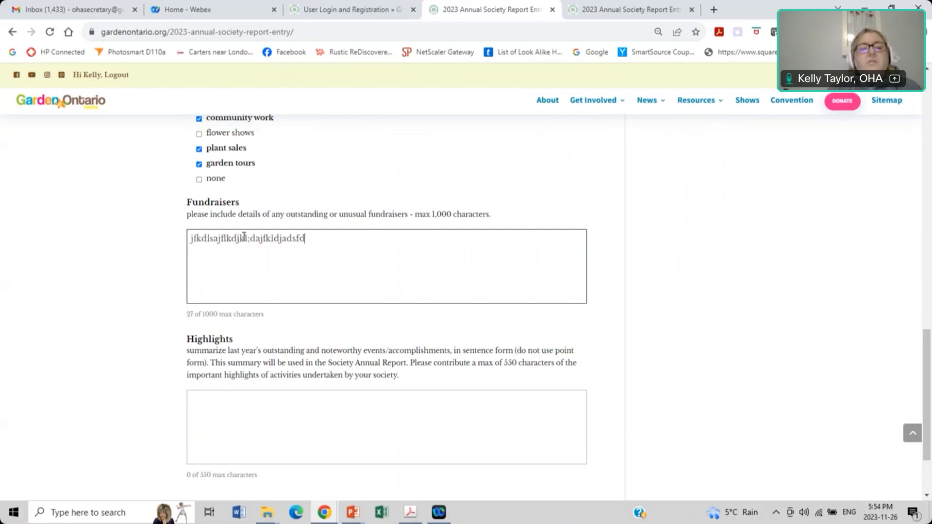
scroll(245, 241, down, 2)
click(241, 308)
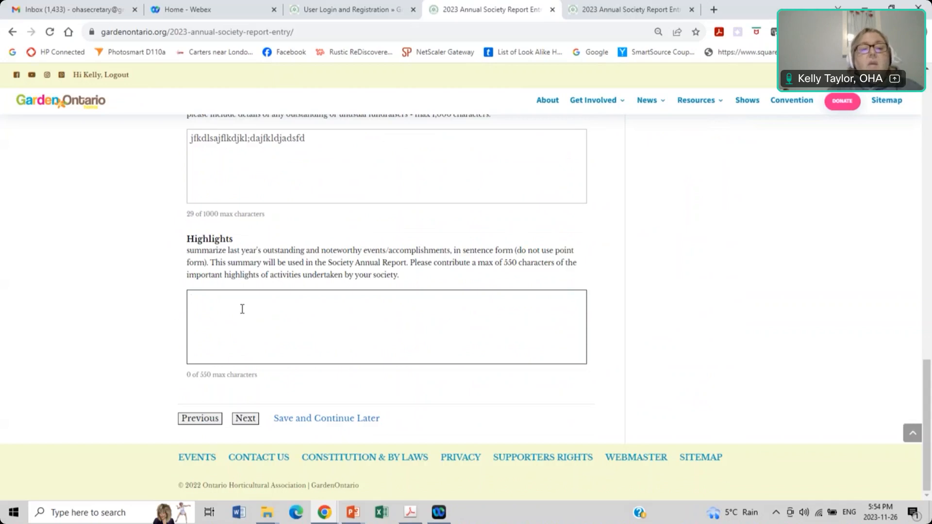
text(fjdlskajfdkljfkldsafjdlk;ajlkdfd)
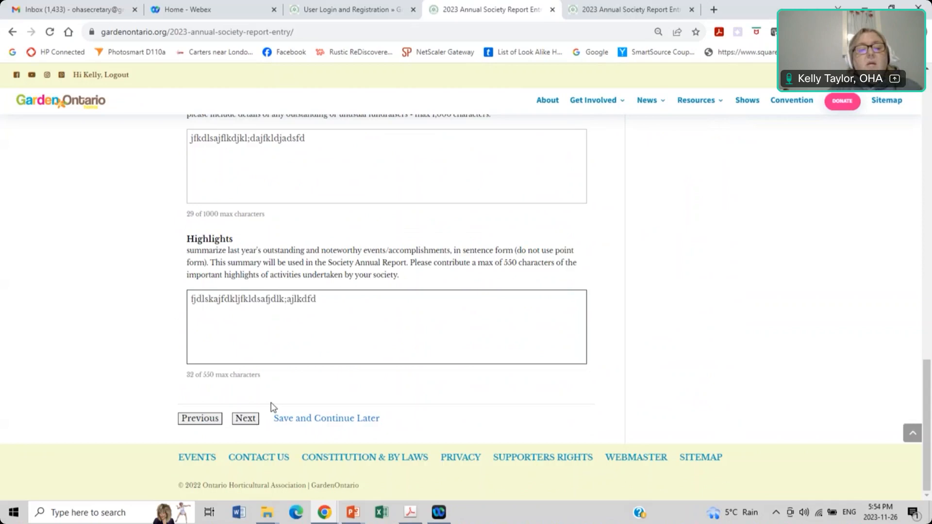
click(250, 422)
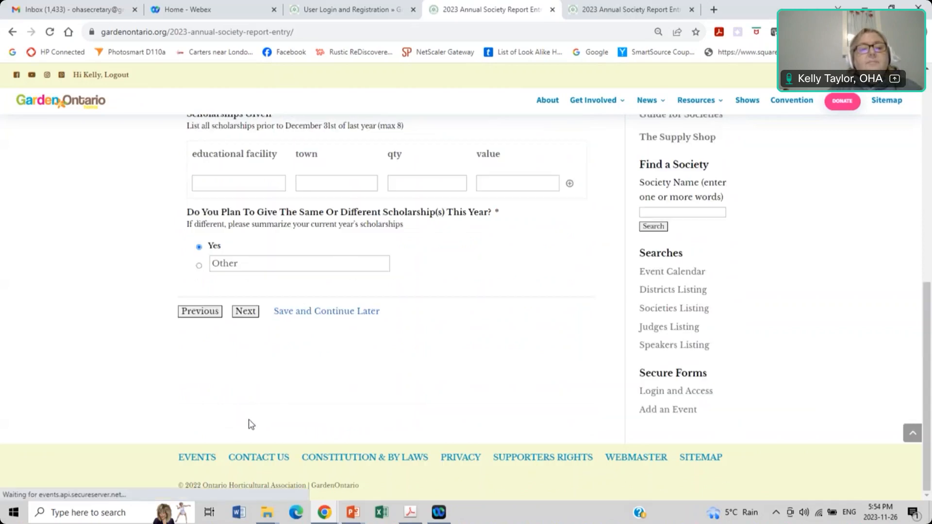
Step: Enter Fanshawe College in London as the scholarship's facility and town
scroll(285, 262, down, 6)
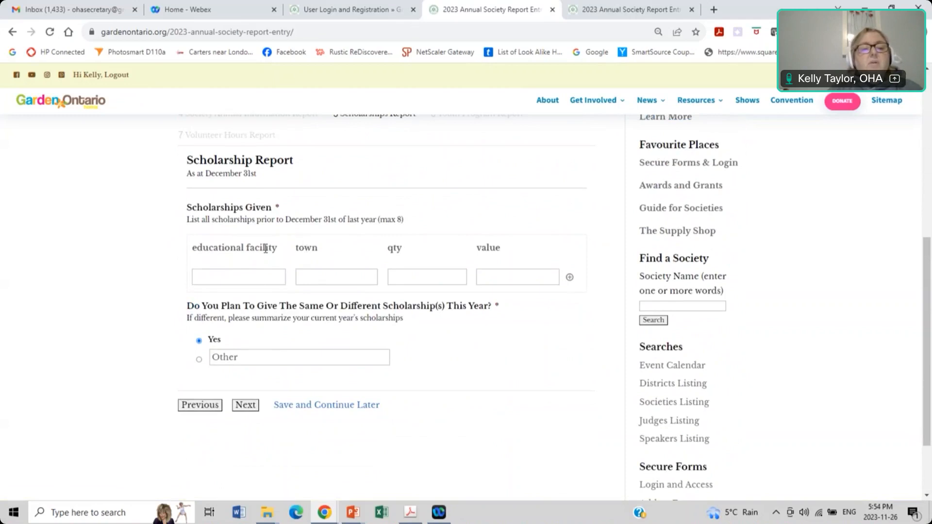
click(255, 278)
text(Fanshawe H)
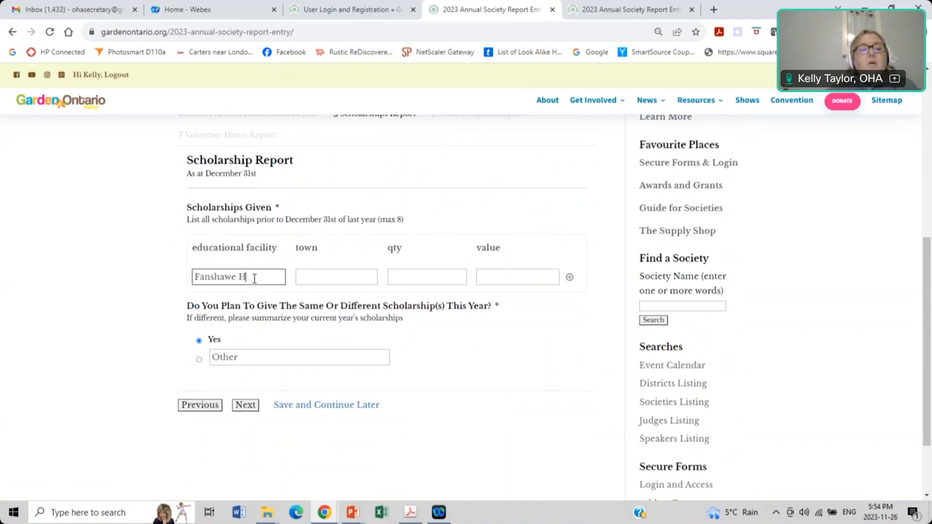
key(BackSpace)
text(Colleg)
key(Tab)
text(London)
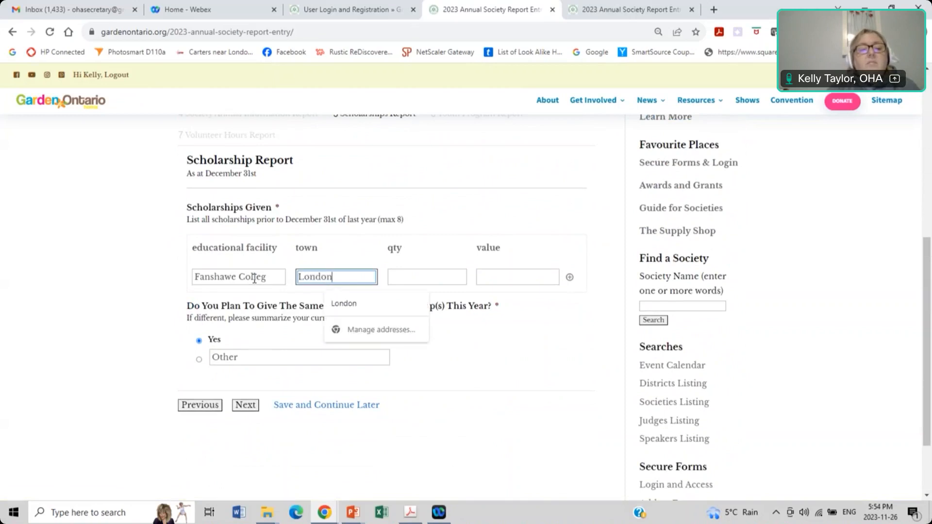
key(Tab)
click(268, 276)
text(e)
Step: Set the scholarship quantity to 1 and its value to 500
click(416, 277)
text(2)
key(BackSpace)
text(1)
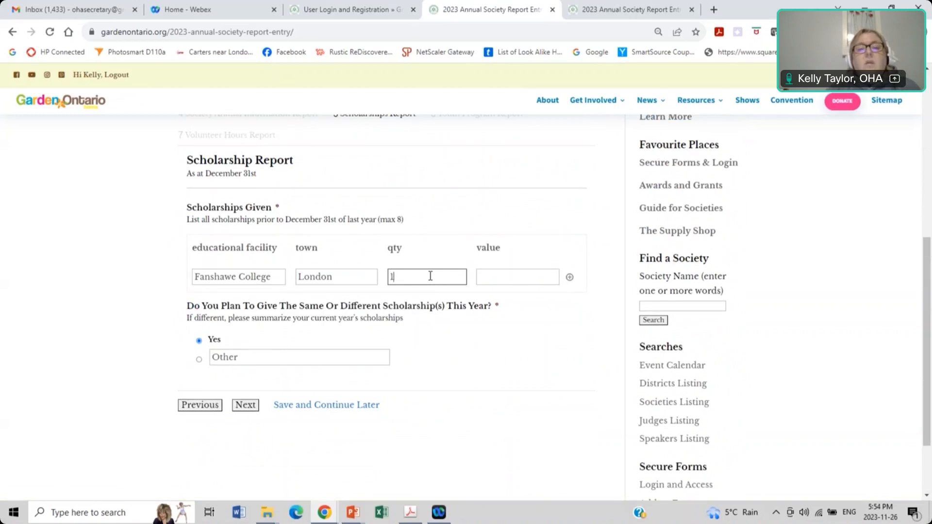
click(508, 272)
text(500)
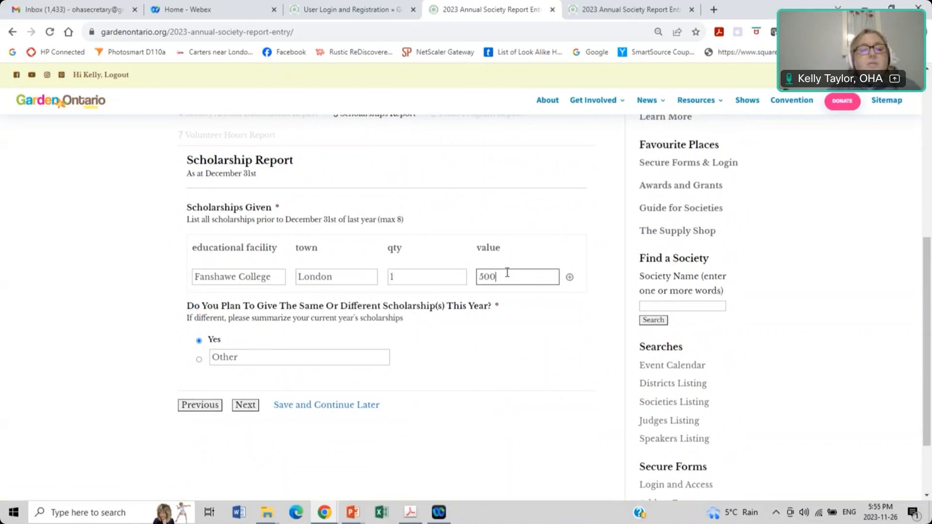
scroll(244, 283, down, 1)
scroll(244, 283, down, 1)
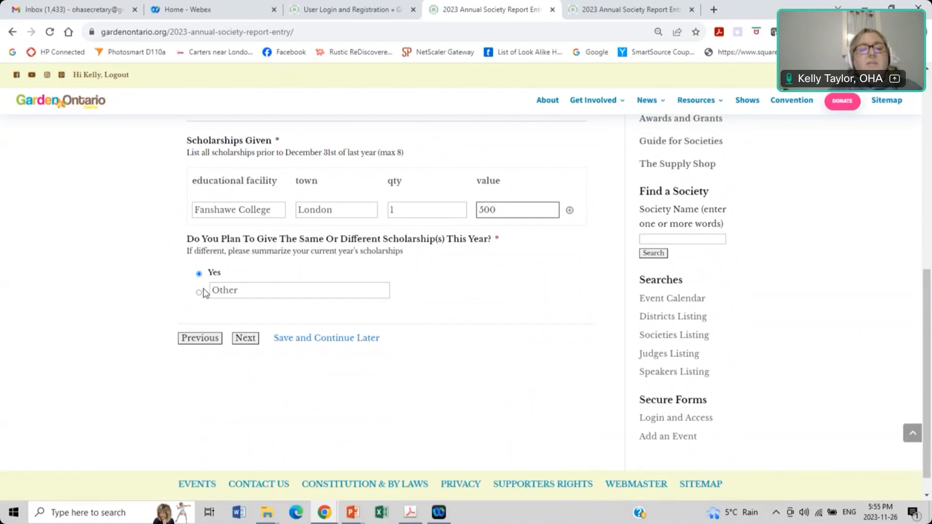
scroll(243, 289, down, 1)
Step: Continue to the Youth Program Report and enter the youth news subscription e-mail
click(245, 312)
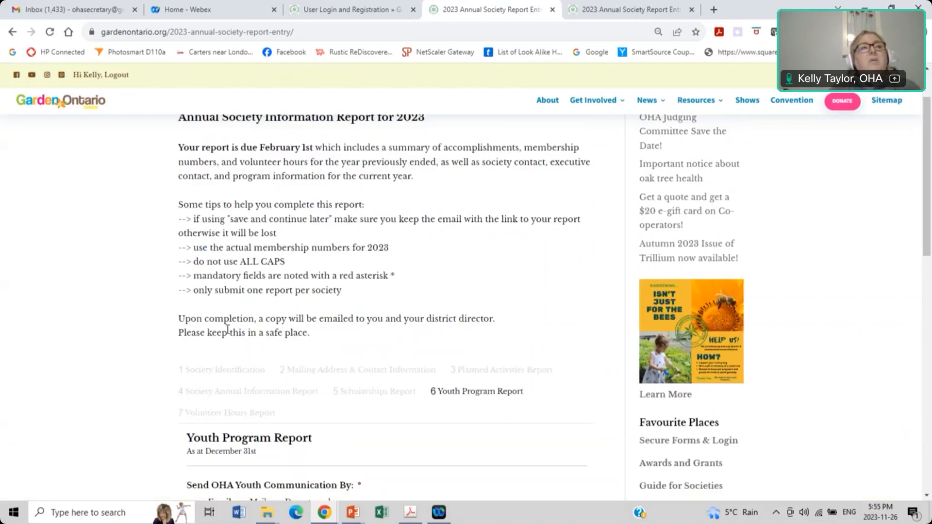
scroll(228, 329, down, 4)
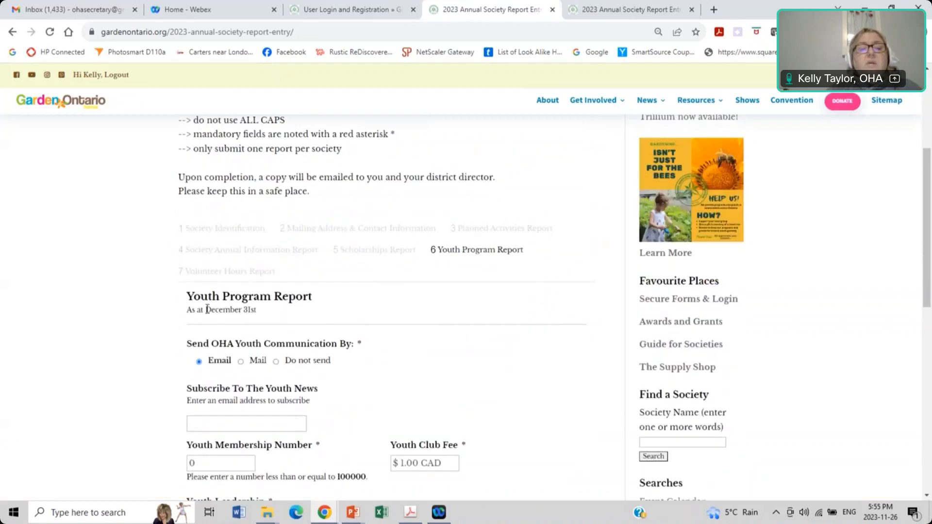
scroll(193, 292, down, 1)
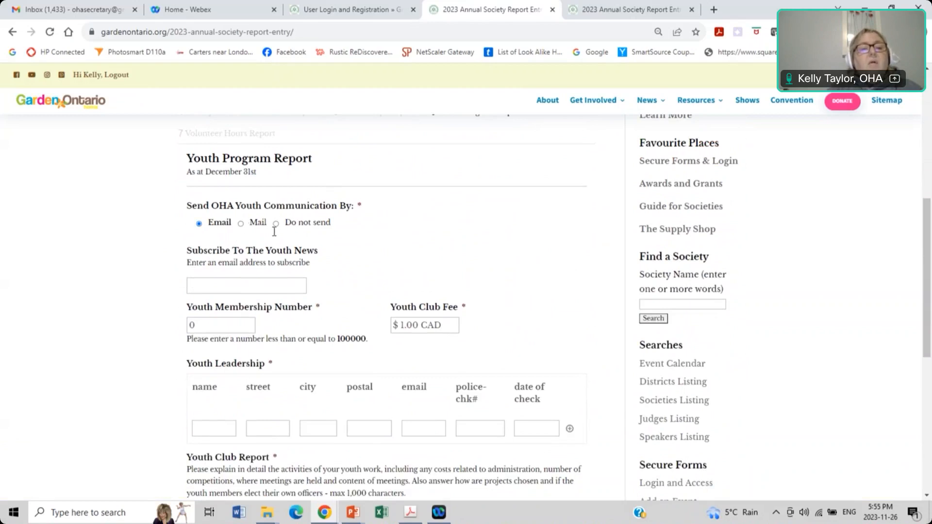
scroll(284, 233, down, 1)
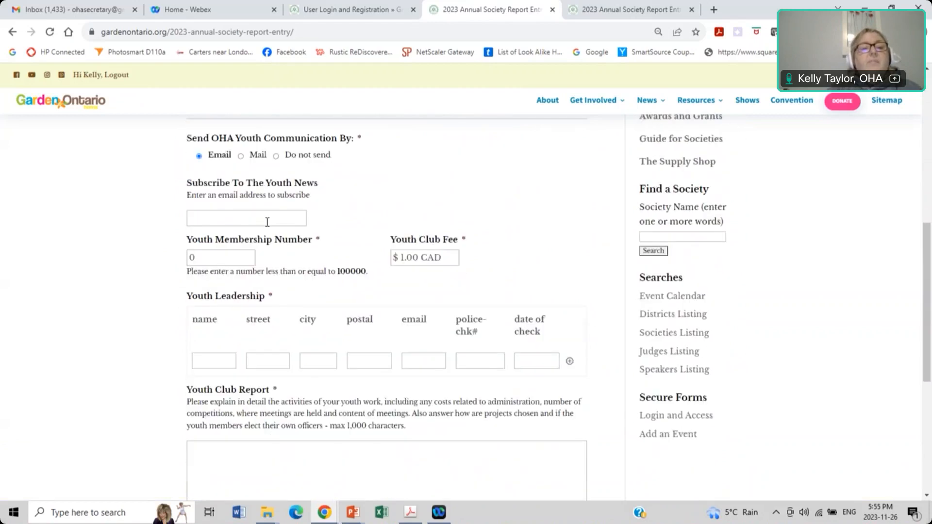
click(211, 221)
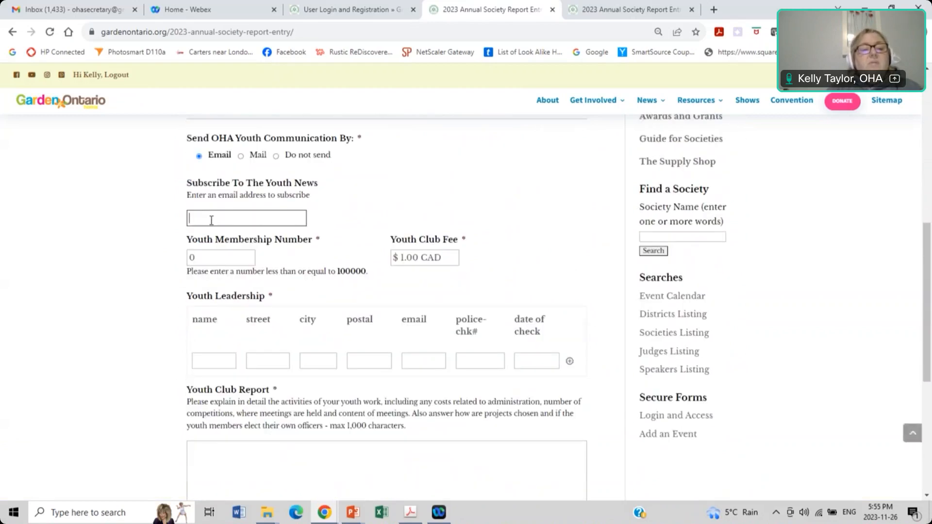
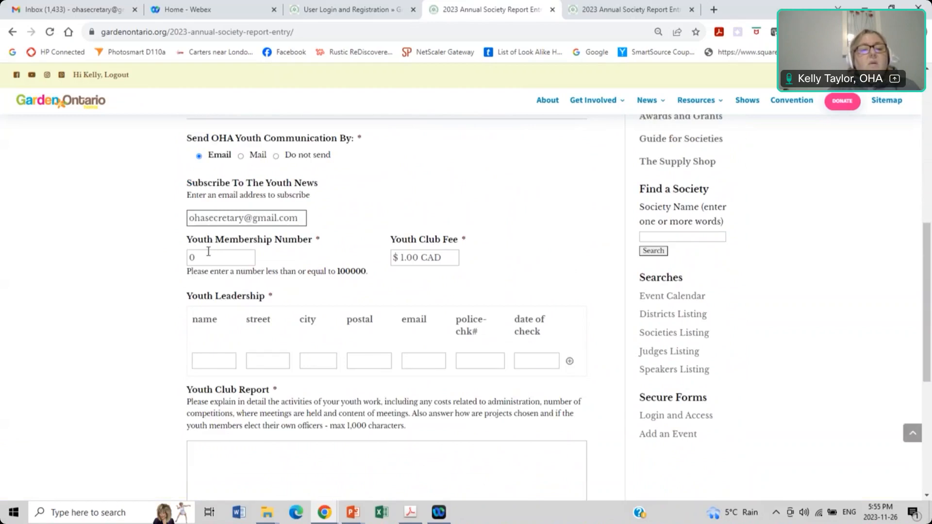
Step: Set Youth Membership Number to 25, leaving the Youth Club Fee at $1.00 CAD
key(Tab)
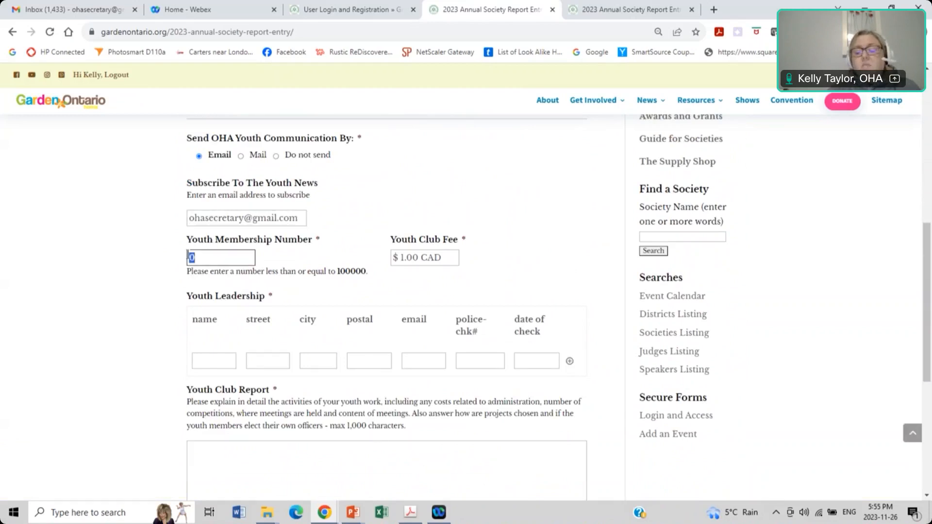
text(1.00)
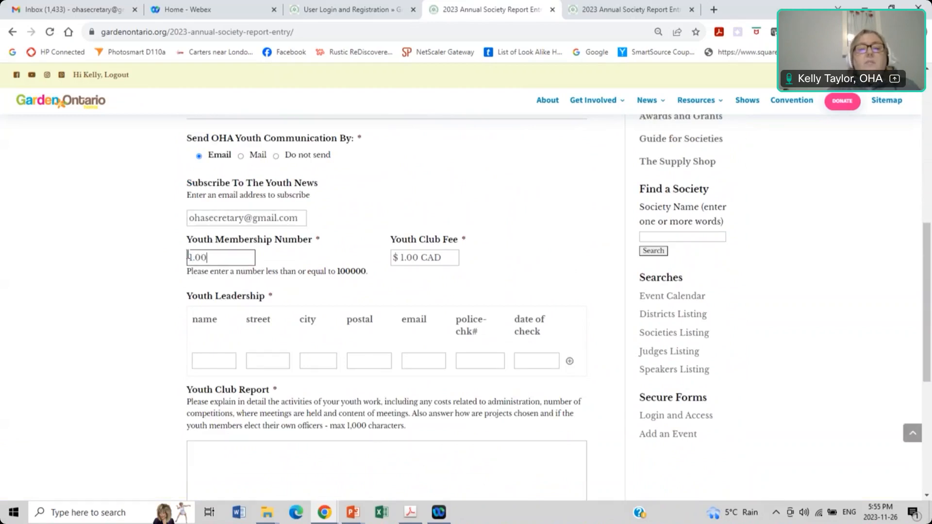
scroll(332, 261, down, 1)
click(402, 202)
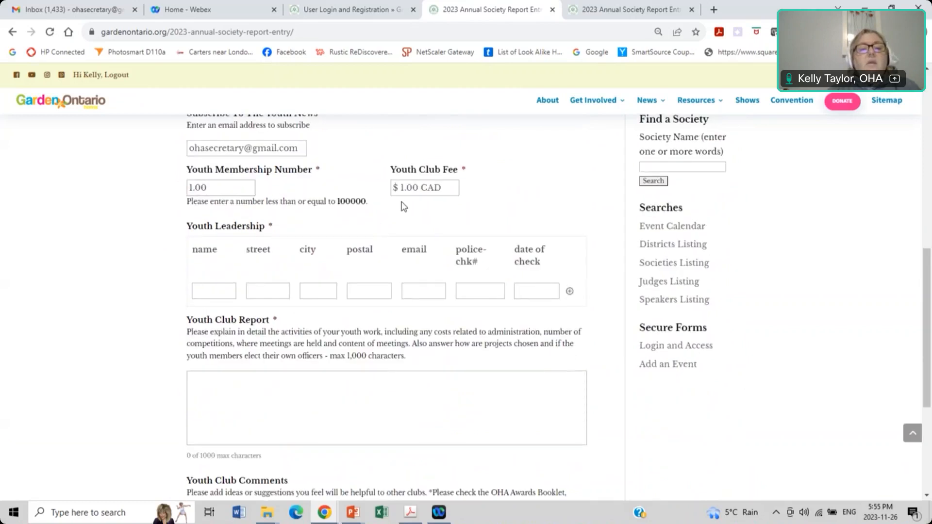
drag(231, 186, 154, 195)
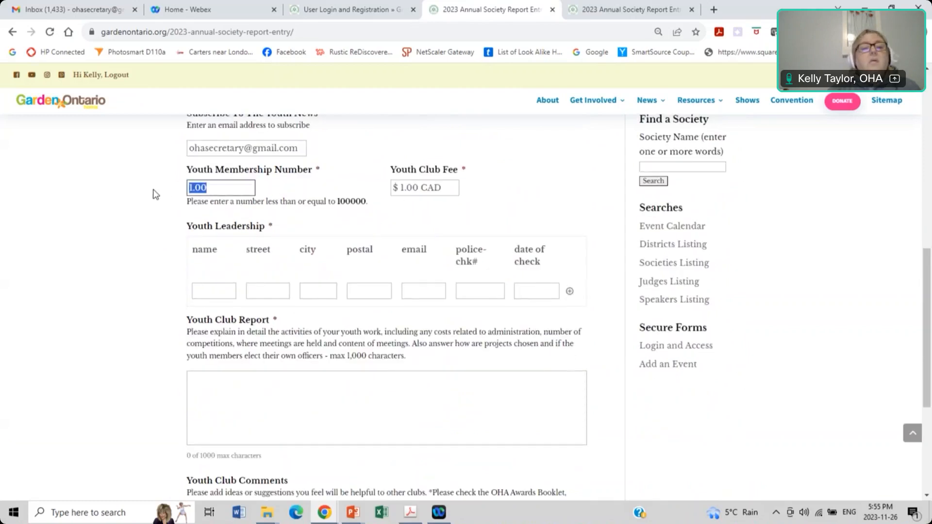
text(25)
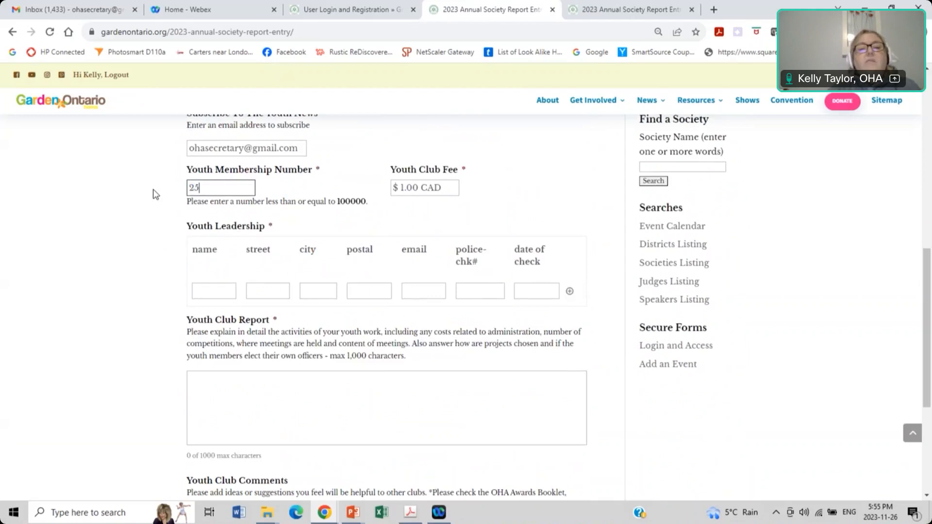
key(Tab)
click(410, 220)
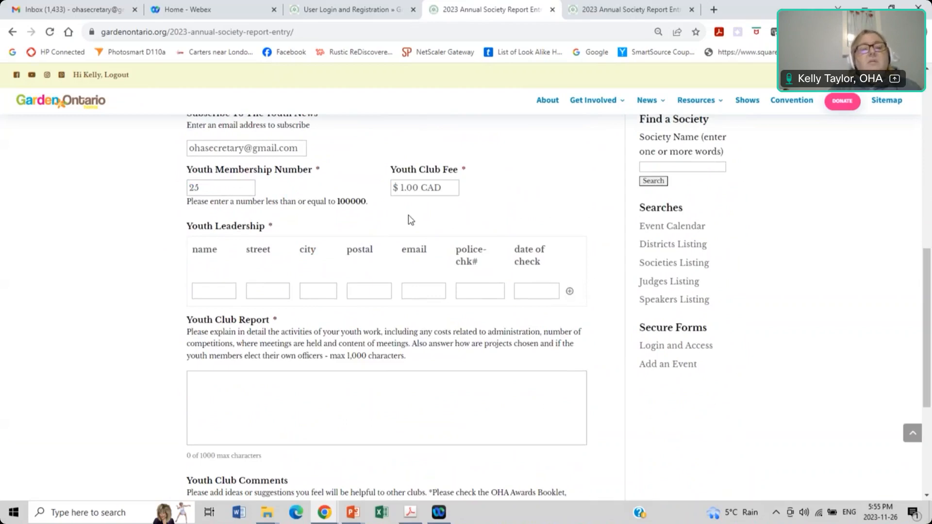
Step: Enter the youth leader's name, street address, city and postal code
scroll(411, 220, down, 1)
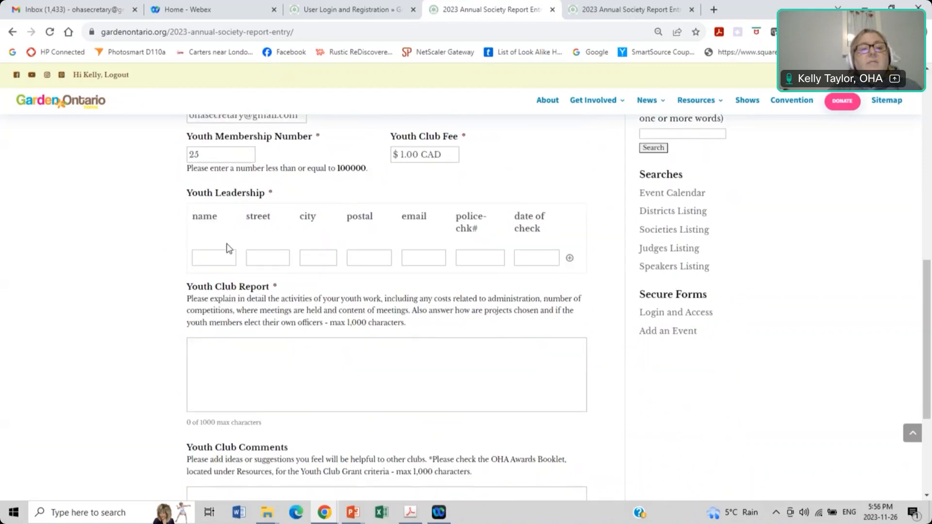
click(213, 259)
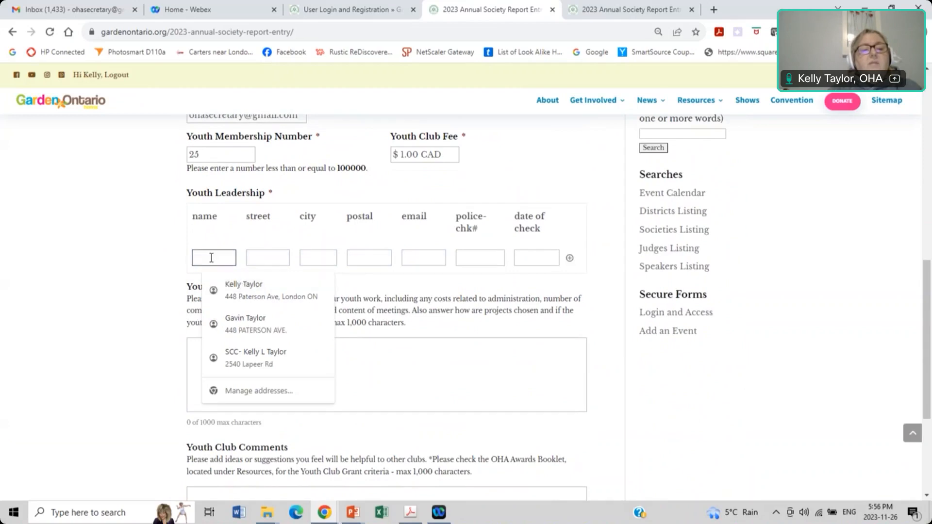
text(KElly)
key(BackSpace)
key(BackSpace)
key(BackSpace)
key(BackSpace)
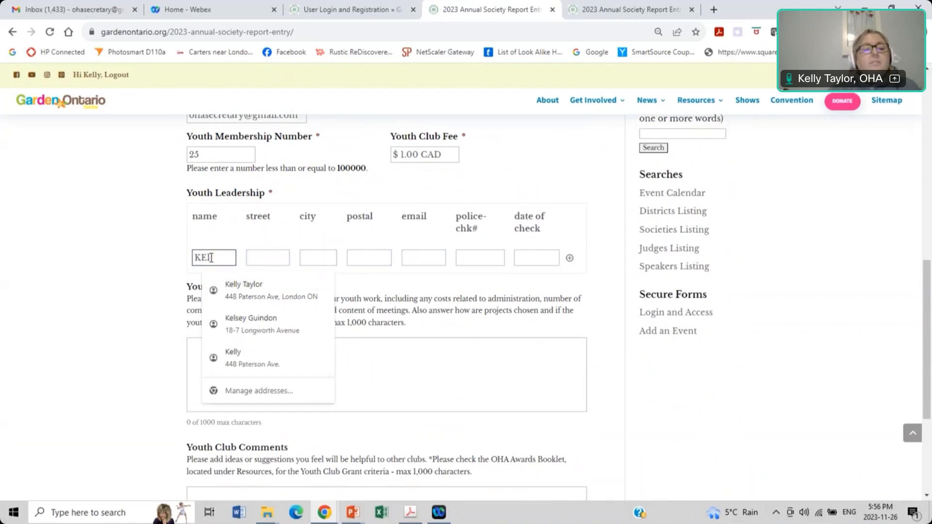
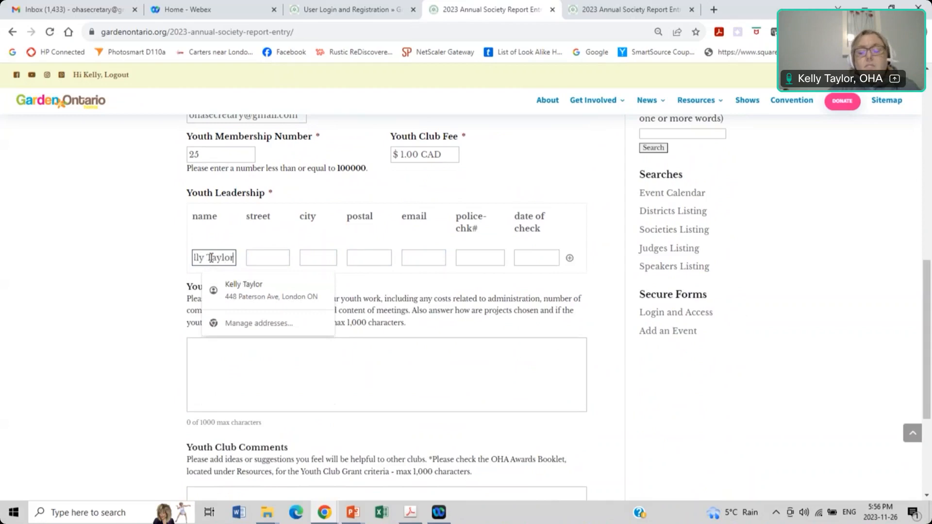
key(Tab)
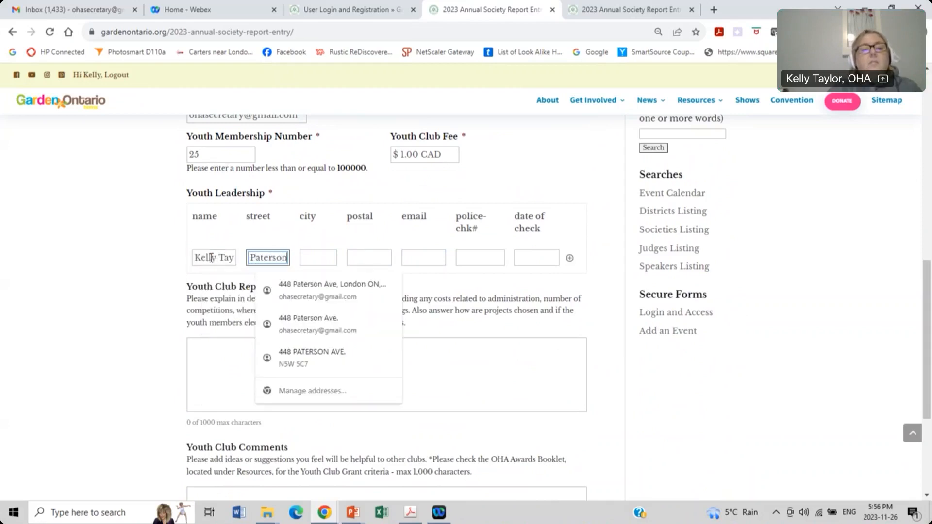
key(Tab)
text(London)
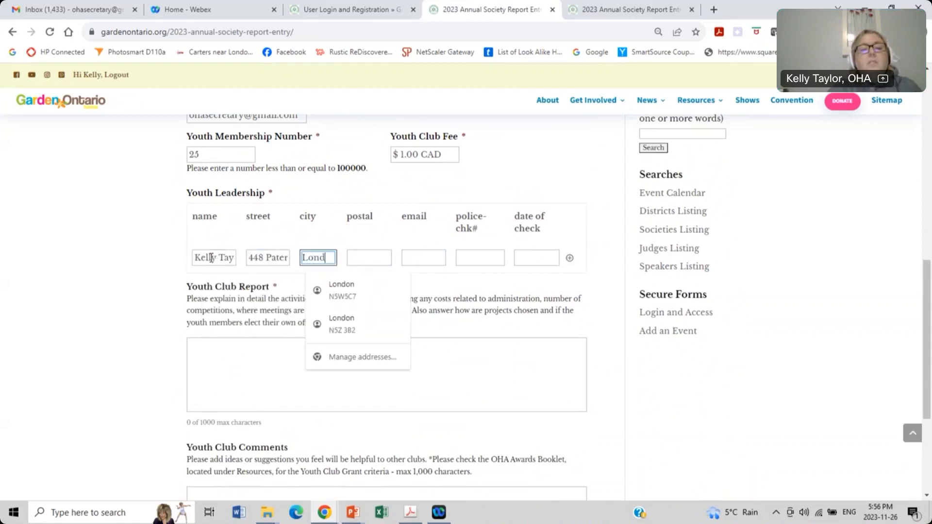
key(Tab)
text(N5W5C7)
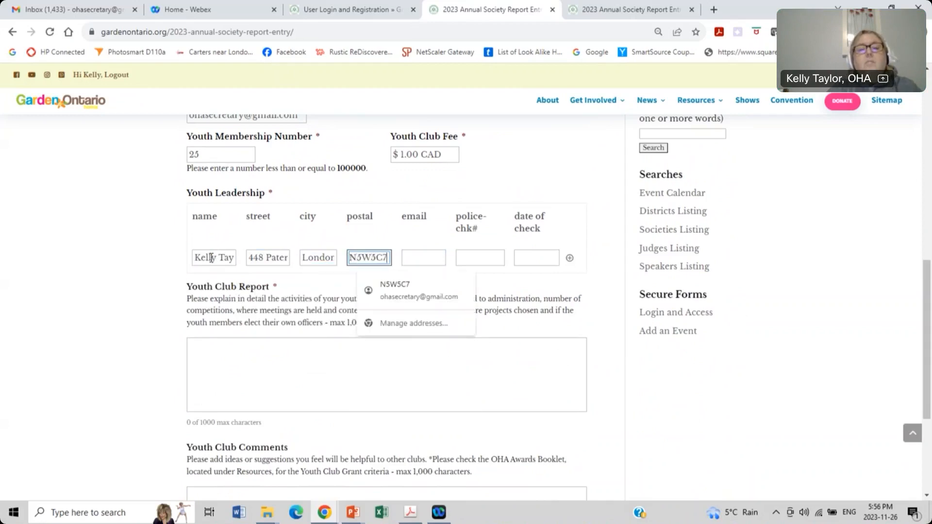
Step: Add the leader's e-mail, police check number and a check date of November 1, 2023
key(Tab)
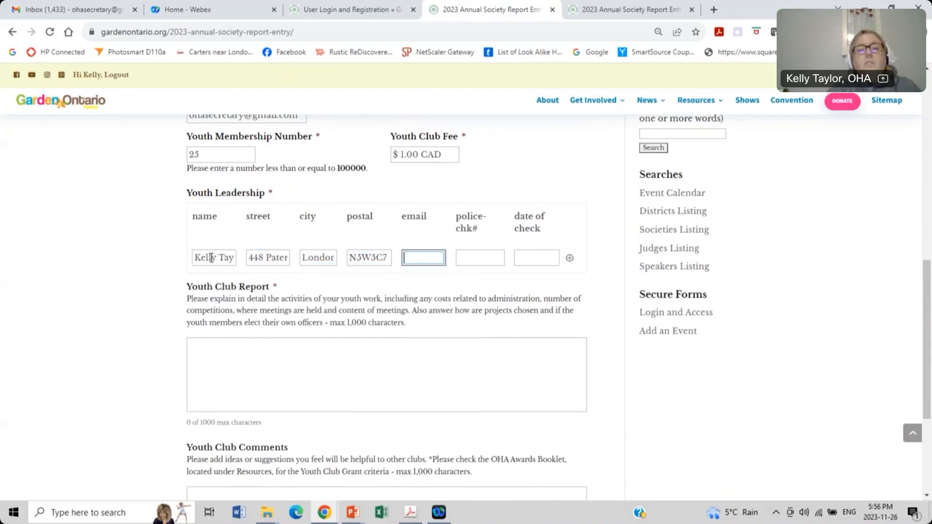
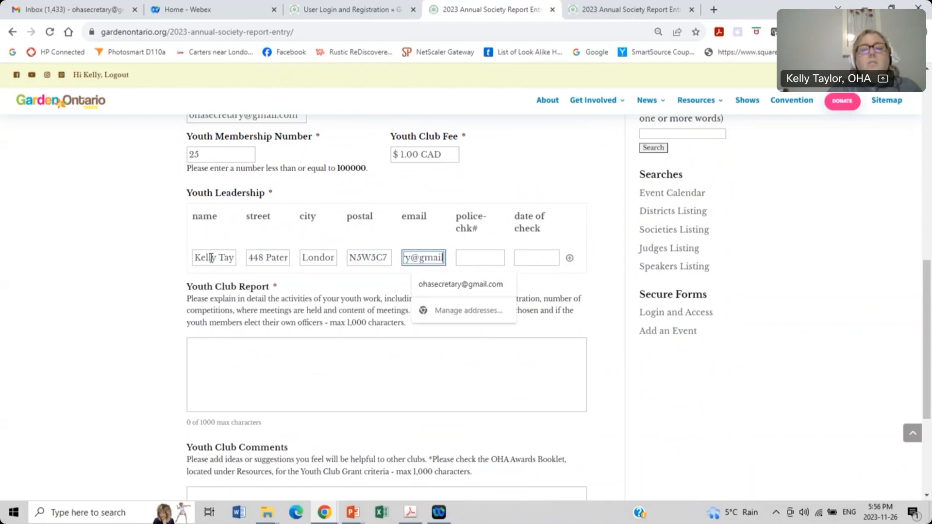
key(Tab)
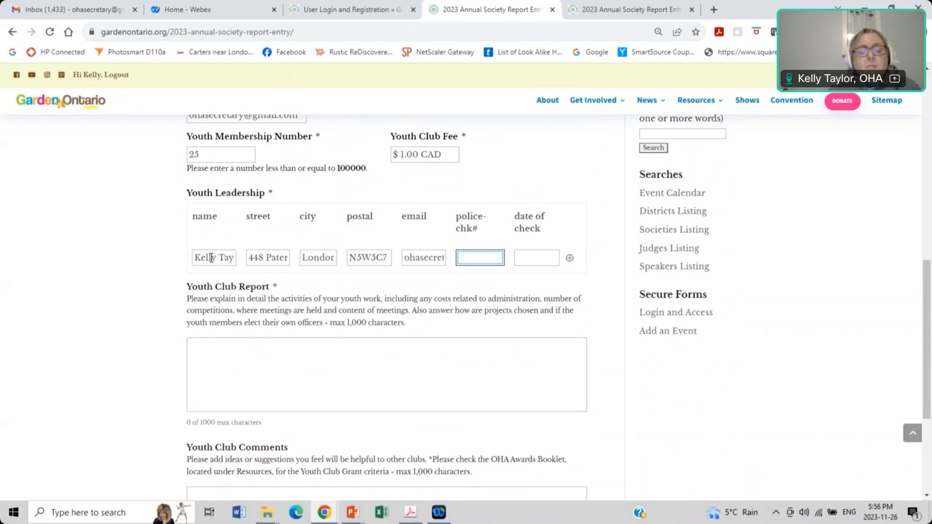
text(123345)
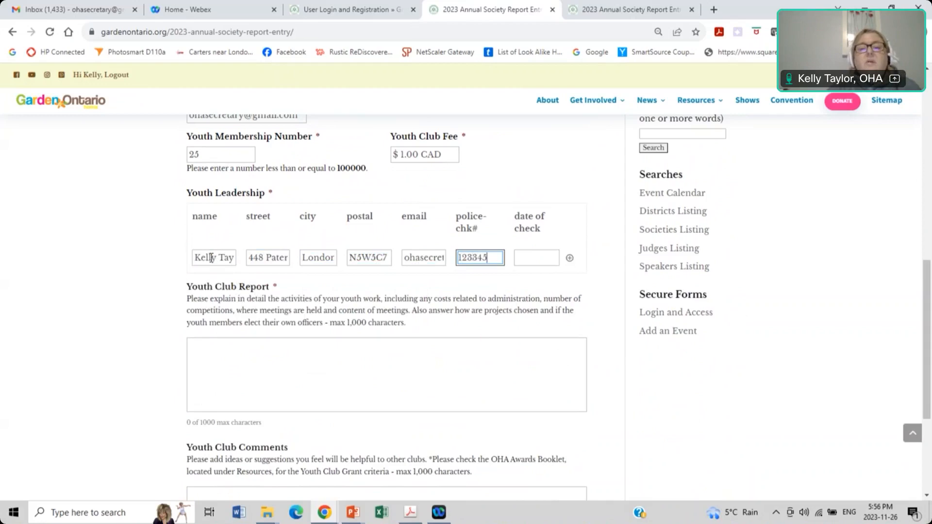
key(Tab)
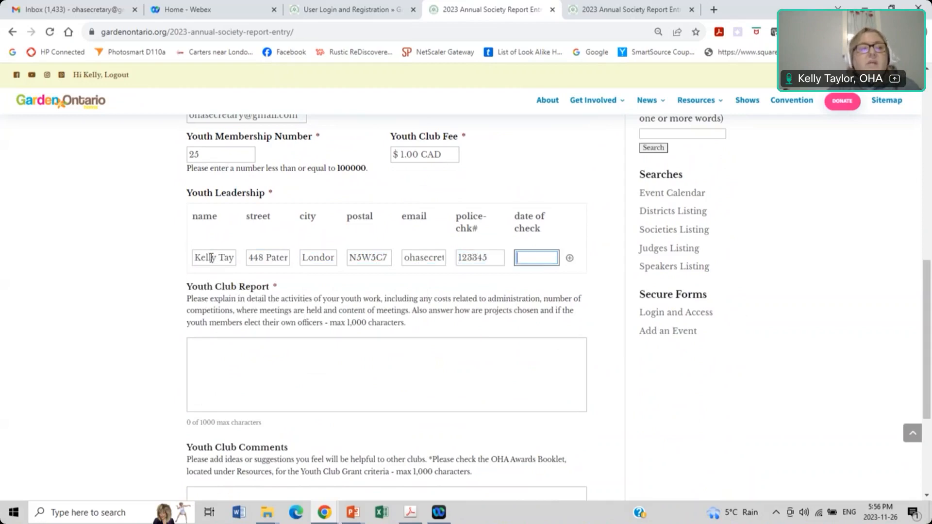
text(Novebe)
key(BackSpace)
key(BackSpace)
text(mber 1, 2023)
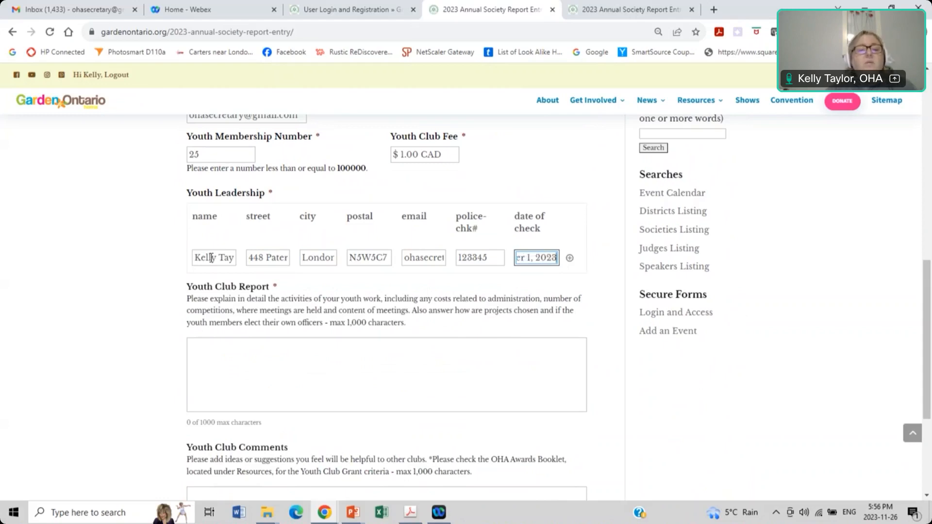
scroll(214, 262, down, 2)
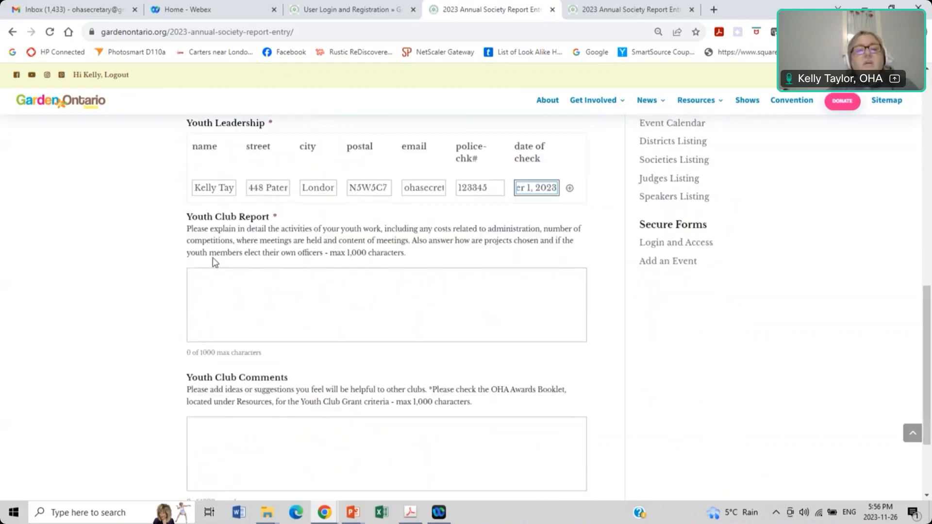
Step: Type placeholder text into Youth Club Report and Youth Club Comments, then continue to Volunteer Hours
click(232, 283)
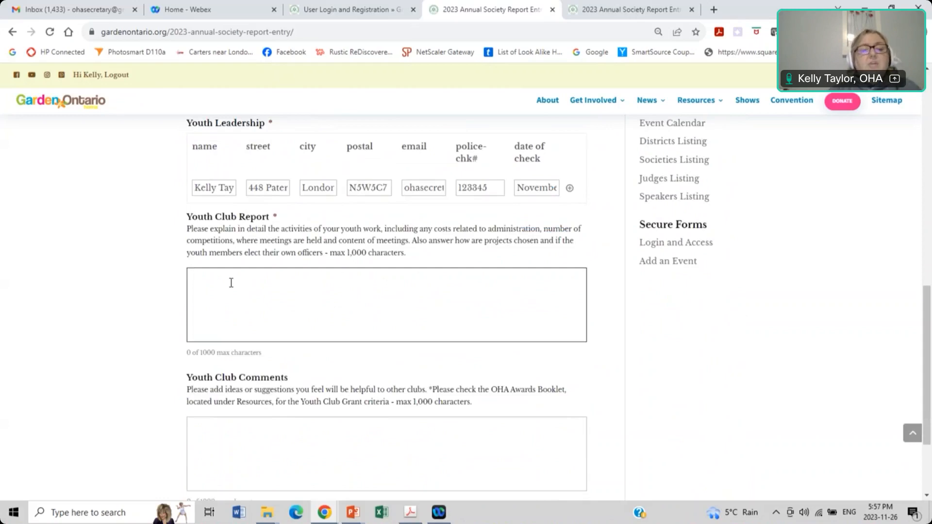
scroll(231, 283, down, 2)
text(jdjklfjdal;fdjl;kfdsafda)
scroll(231, 283, down, 2)
click(240, 323)
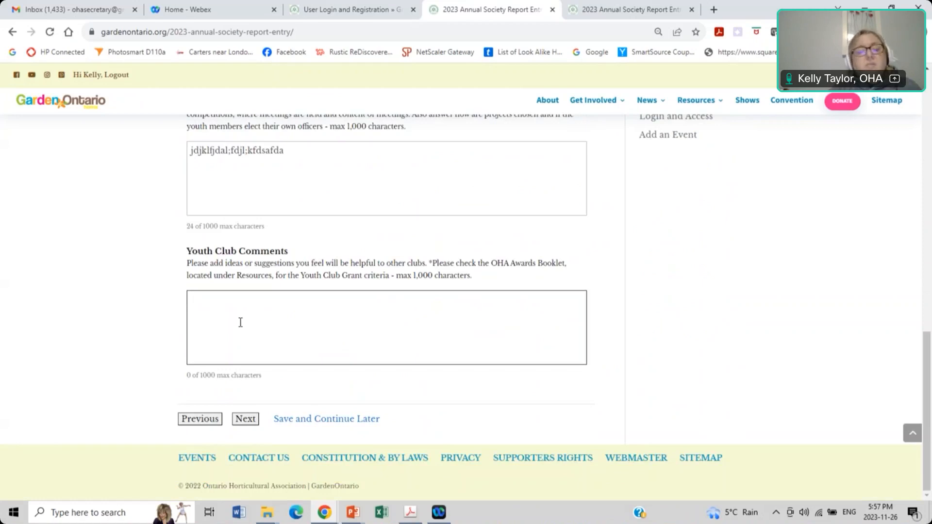
text(fjdkaljfdkl;ajfdlafda)
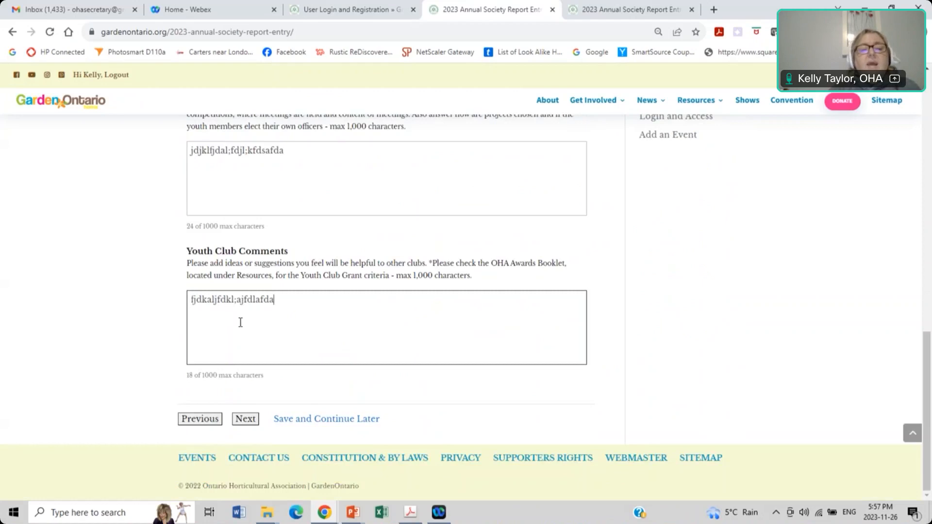
click(246, 418)
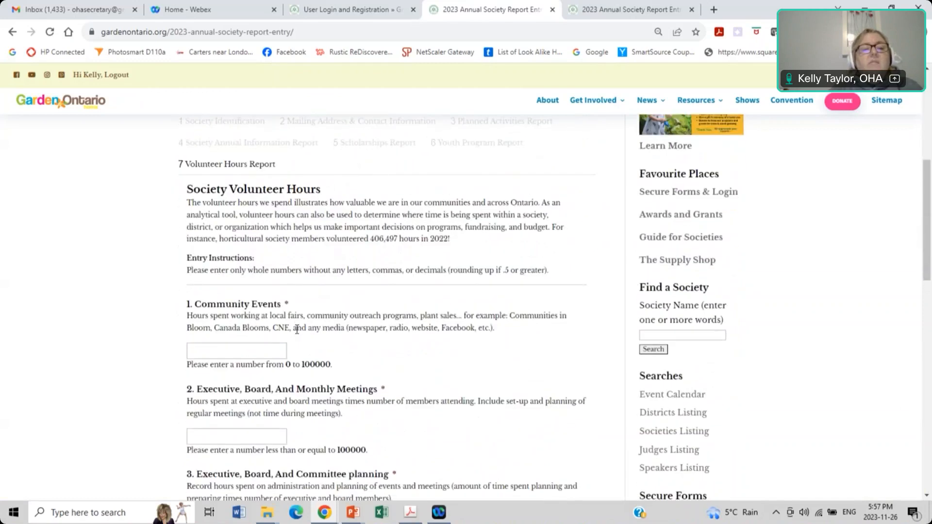
Step: Enter 150 Community Events, 250 meetings, 250 committee planning and 25 Flower Shows hours
scroll(229, 248, down, 2)
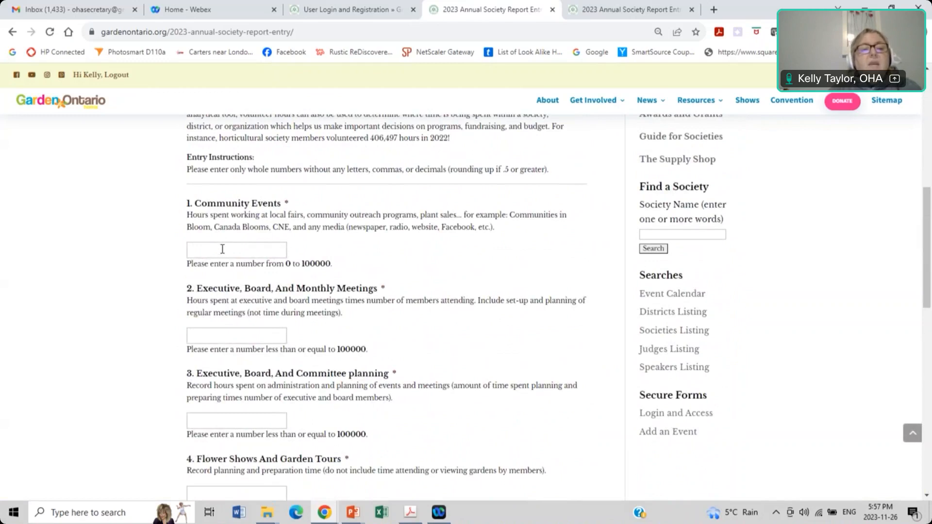
click(223, 249)
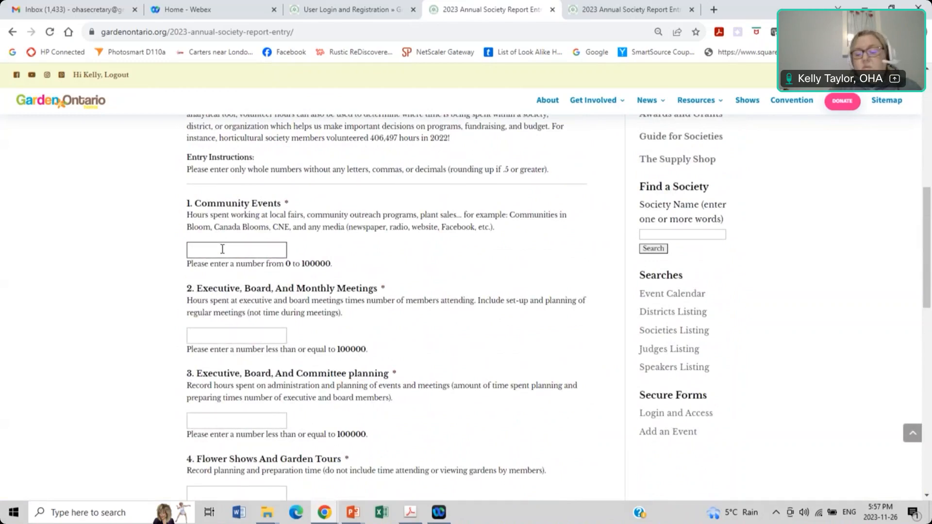
text(150)
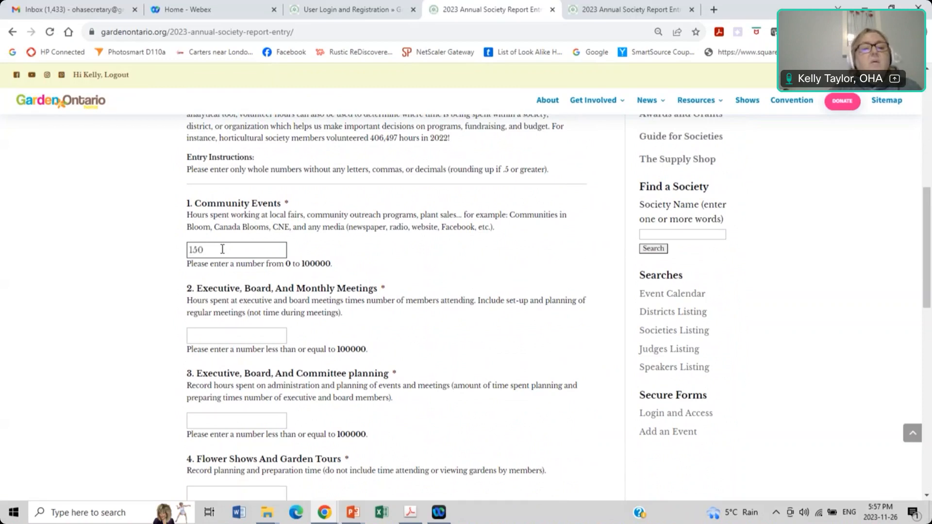
scroll(223, 250, down, 2)
click(230, 227)
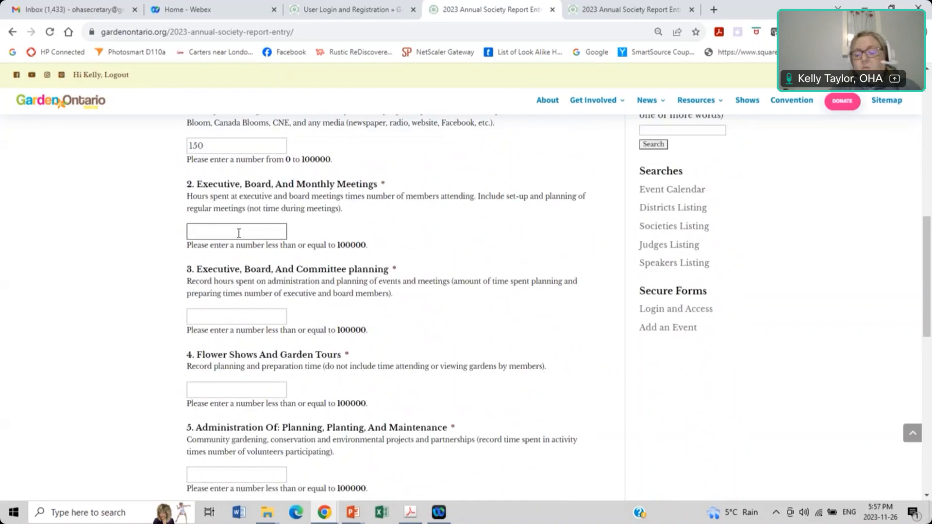
text(250)
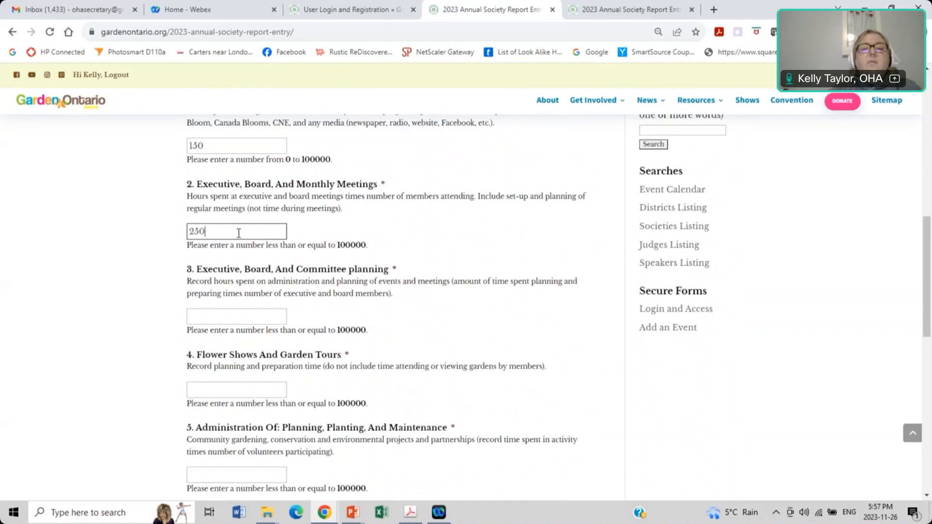
scroll(223, 233, down, 1)
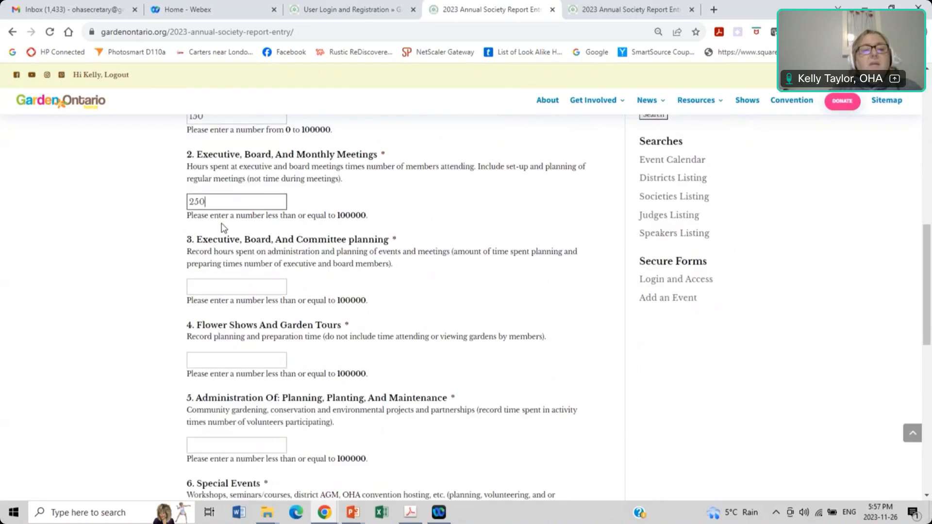
click(218, 251)
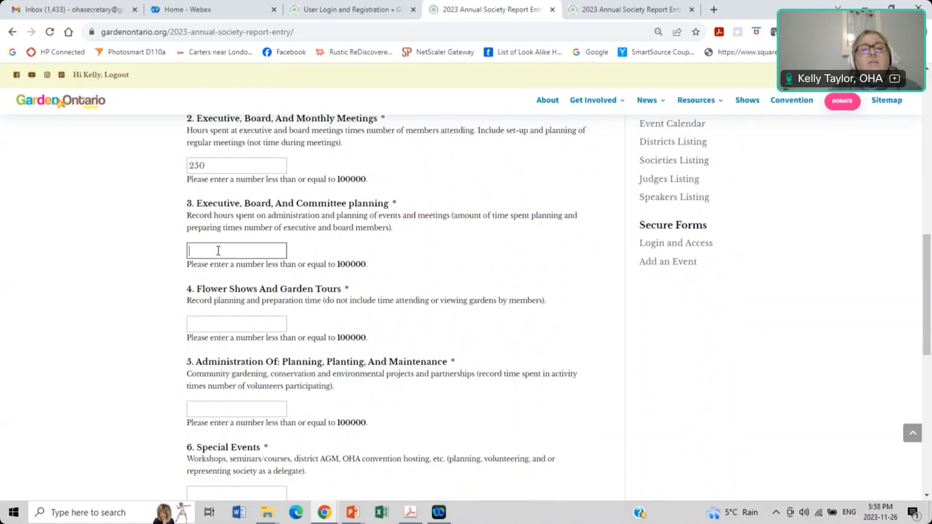
text(250)
scroll(219, 253, down, 1)
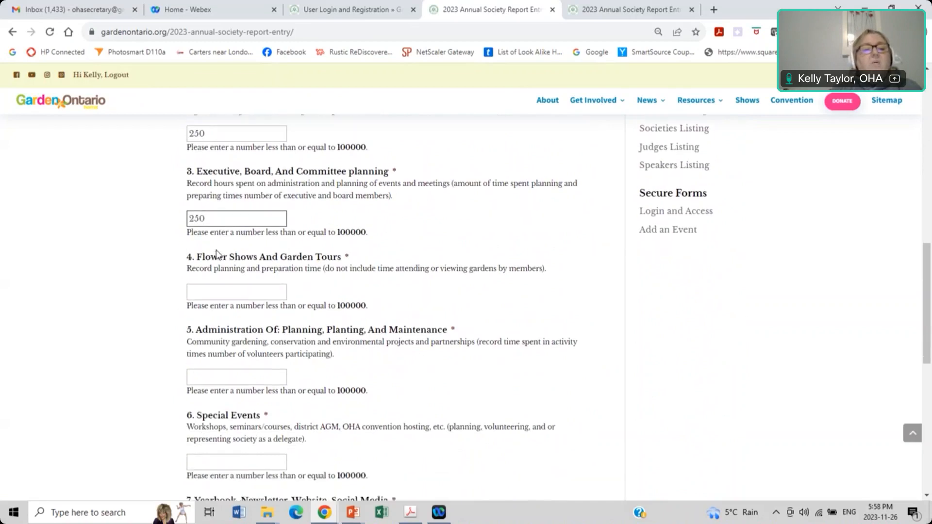
click(222, 254)
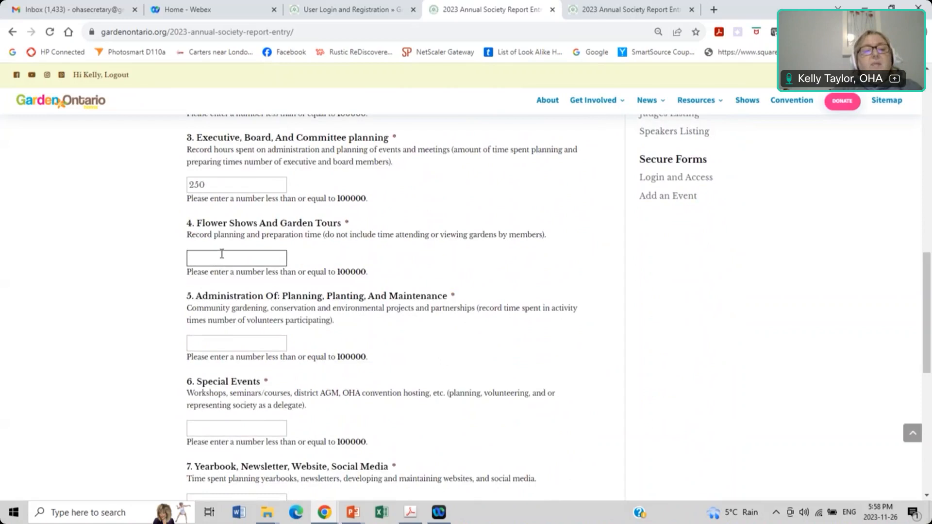
text(25)
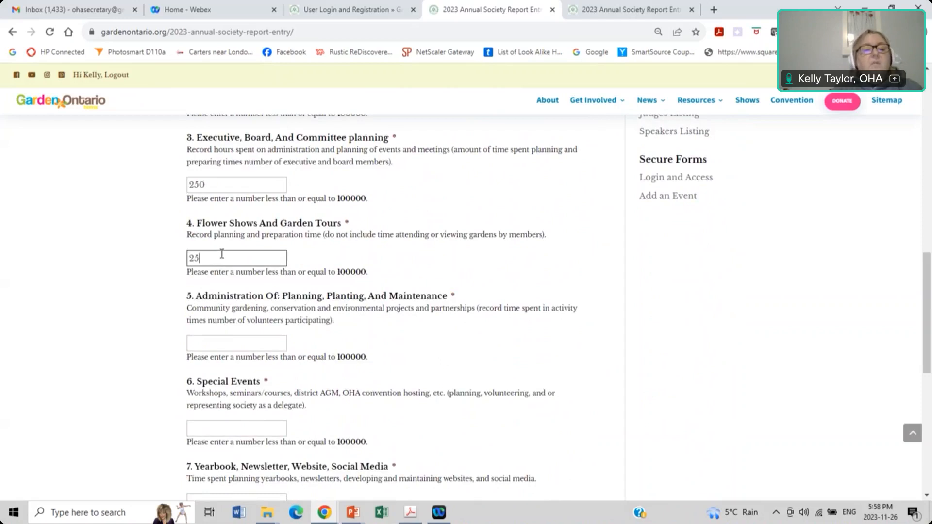
Step: Enter 350 Administration hours and 75 each for Special Events and Yearbook/Newsletter
scroll(223, 252, down, 2)
click(239, 242)
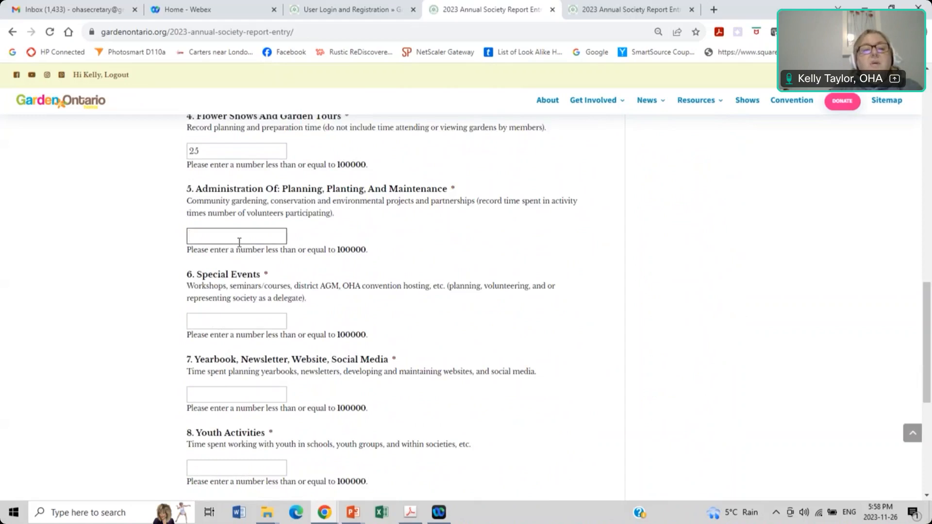
text(350)
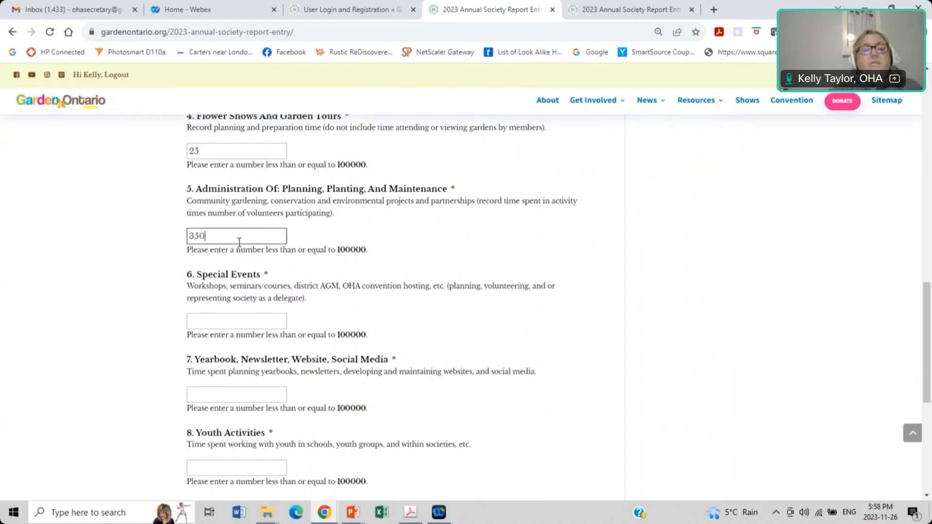
scroll(256, 240, down, 1)
click(245, 251)
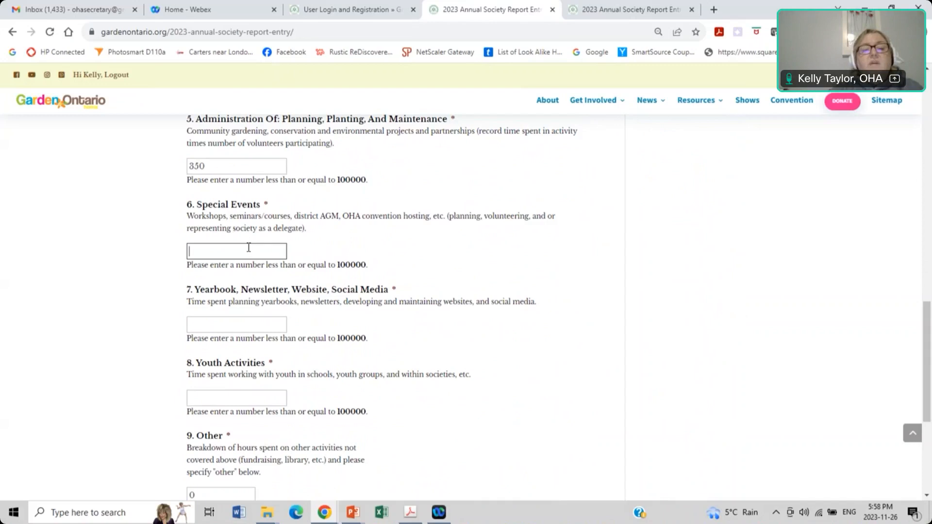
scroll(211, 250, down, 1)
click(210, 258)
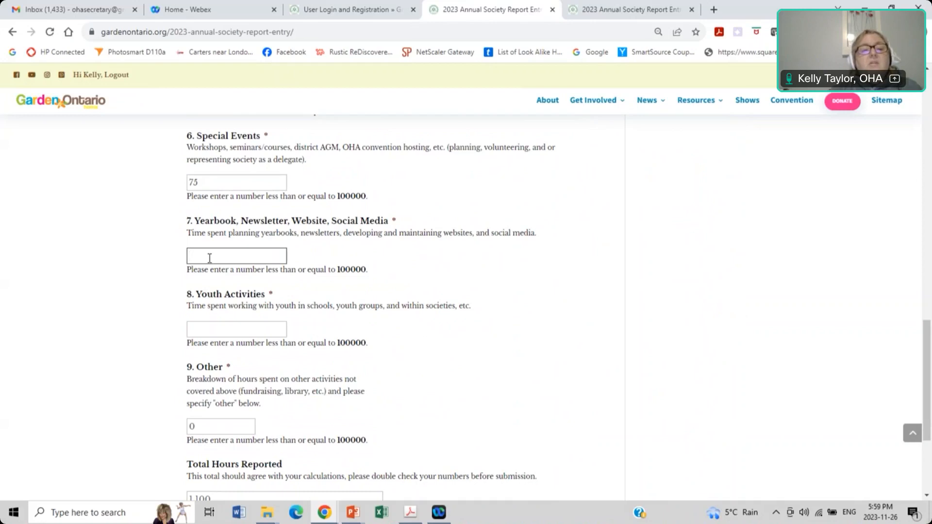
click(210, 258)
scroll(210, 258, down, 1)
text(75)
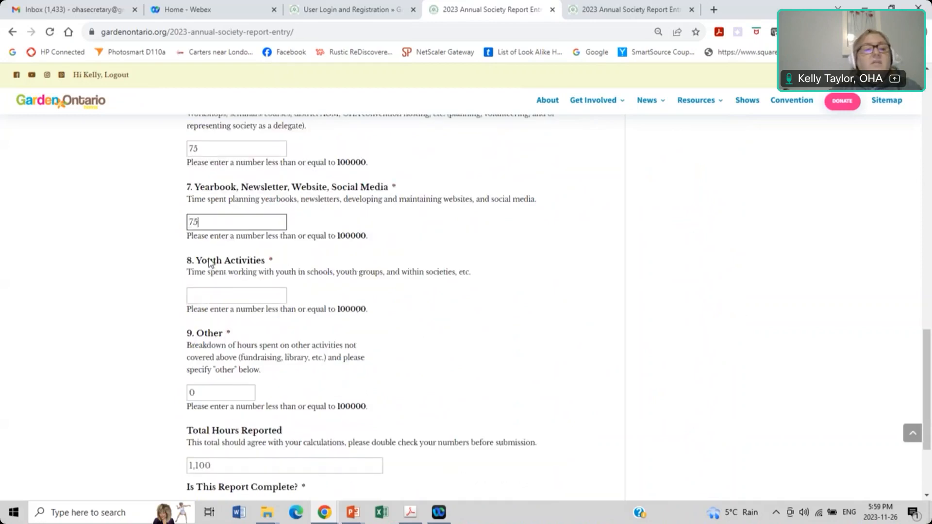
Step: Enter 125 Youth Activities and 15 Other hours, bringing the total to 1,315
scroll(213, 226, down, 2)
click(212, 226)
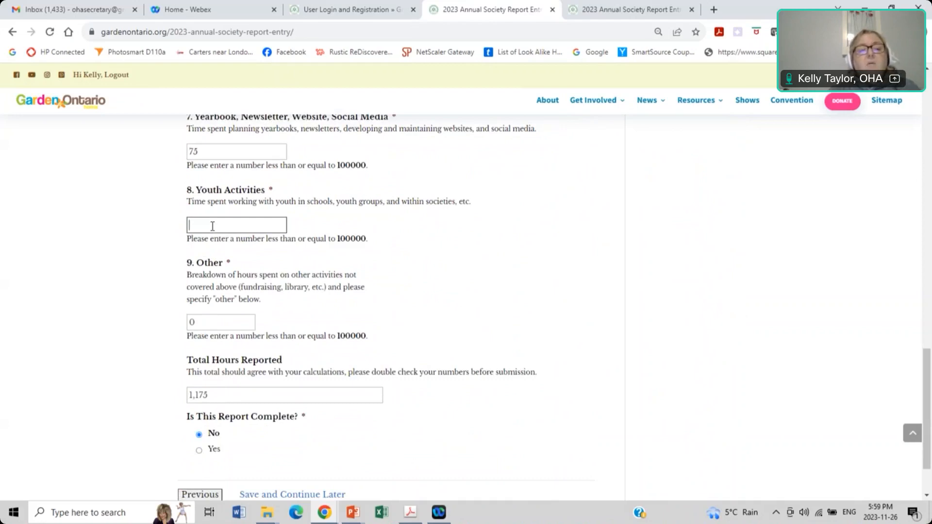
text(25)
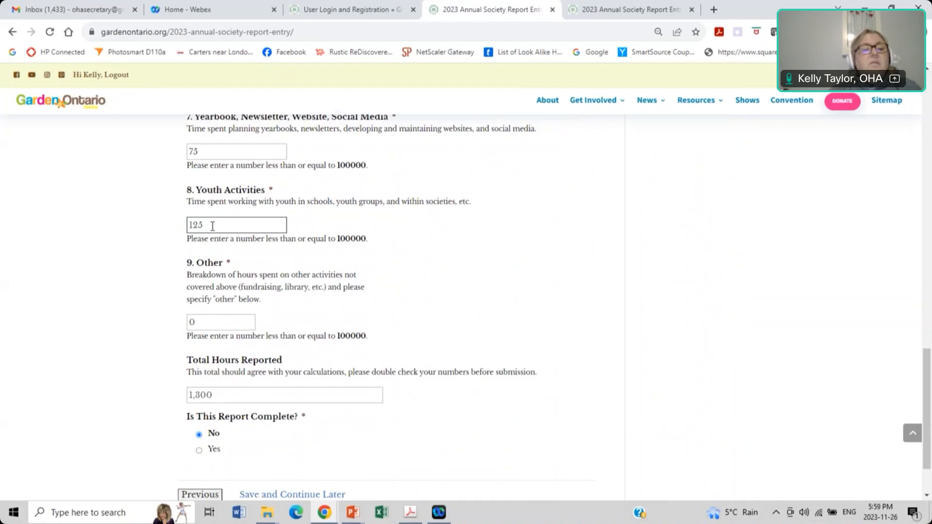
scroll(213, 233, down, 2)
click(214, 252)
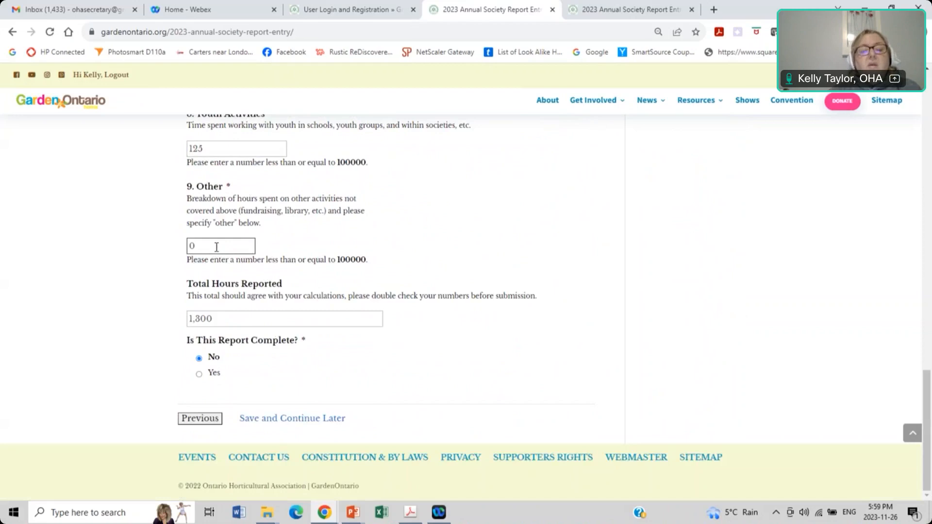
text(15)
key(BackSpace)
key(BackSpace)
key(BackSpace)
text(15)
click(249, 322)
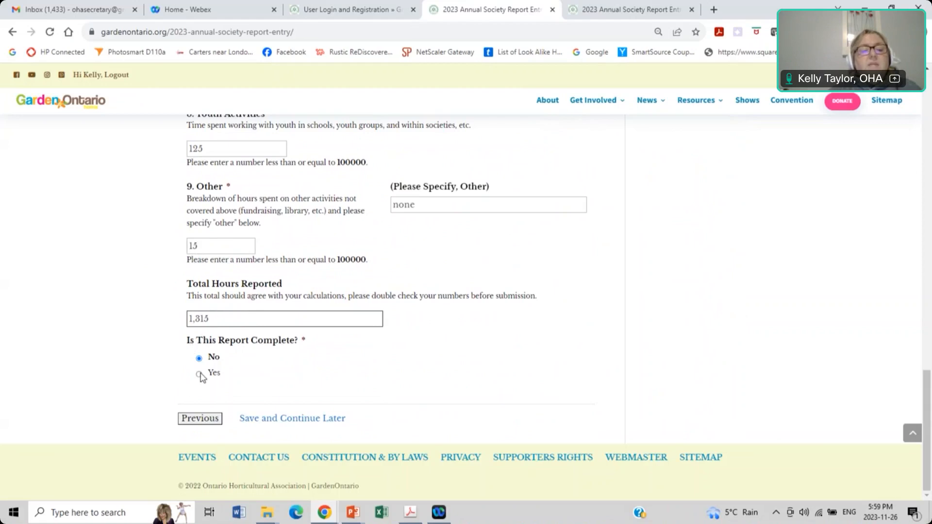
Step: Answer Yes to 'Is This Report Complete?' and submit the report
click(200, 374)
click(246, 421)
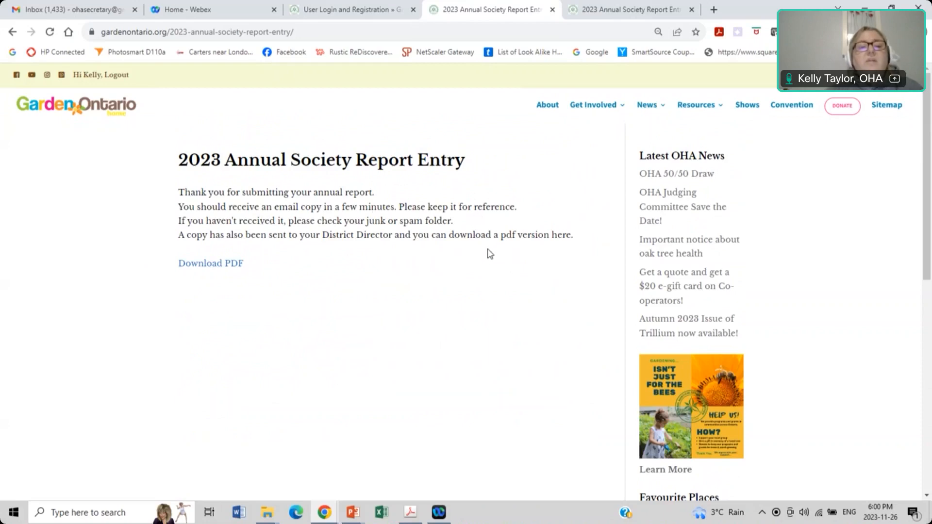
click(216, 265)
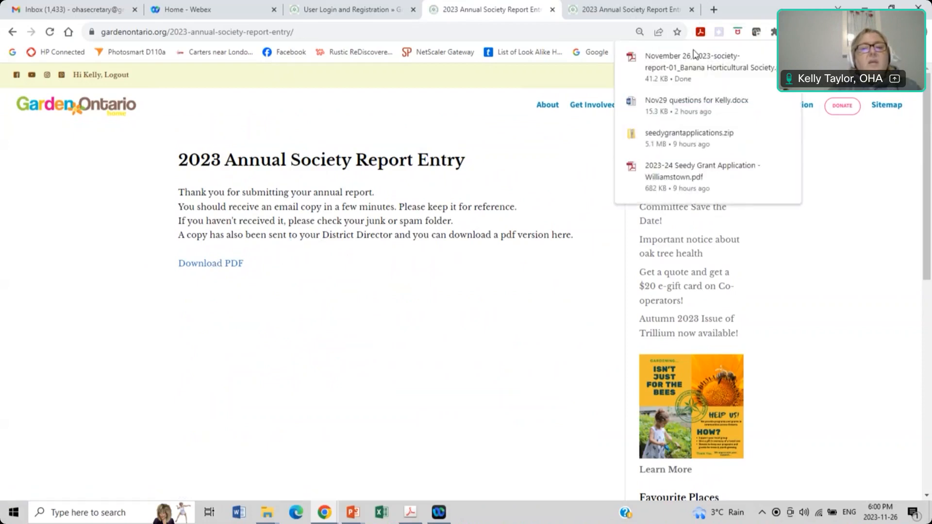
click(679, 67)
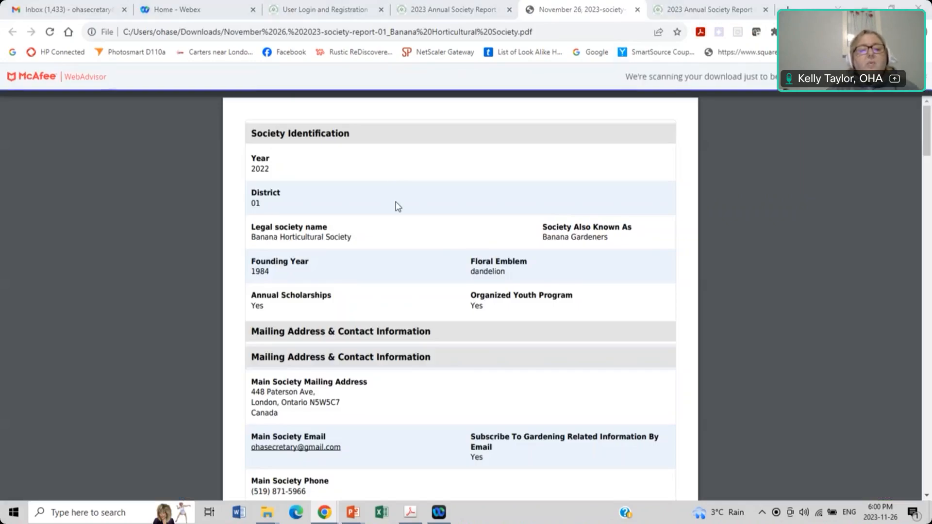
scroll(398, 206, down, 8)
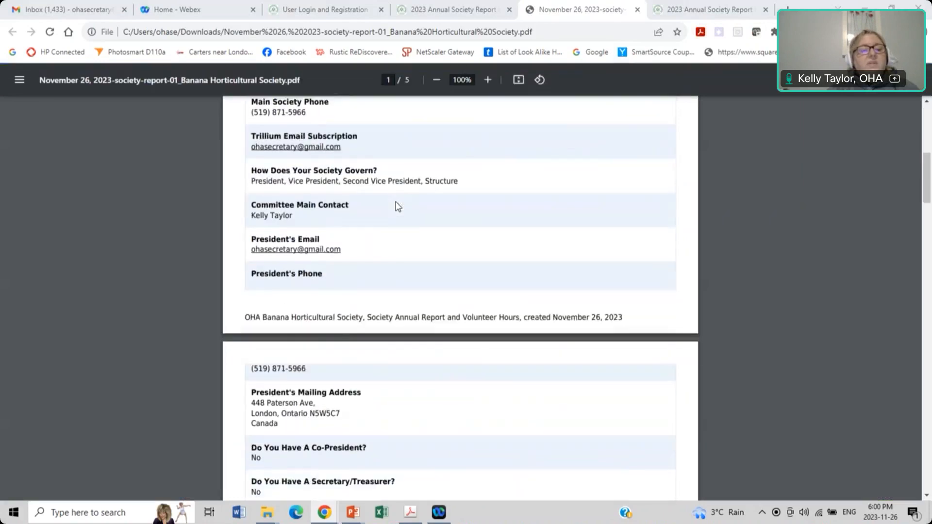
scroll(398, 207, down, 18)
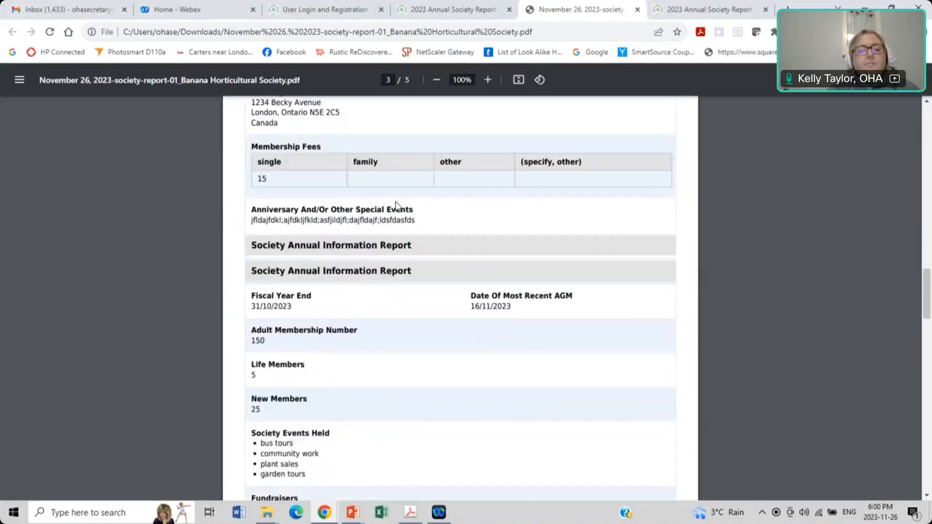
scroll(398, 205, down, 20)
scroll(398, 206, down, 5)
scroll(398, 206, up, 20)
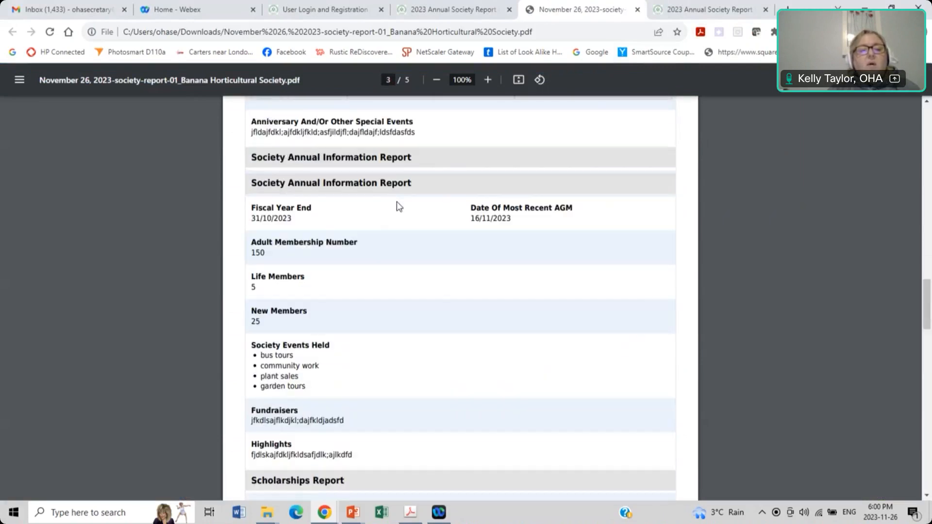
scroll(397, 206, up, 20)
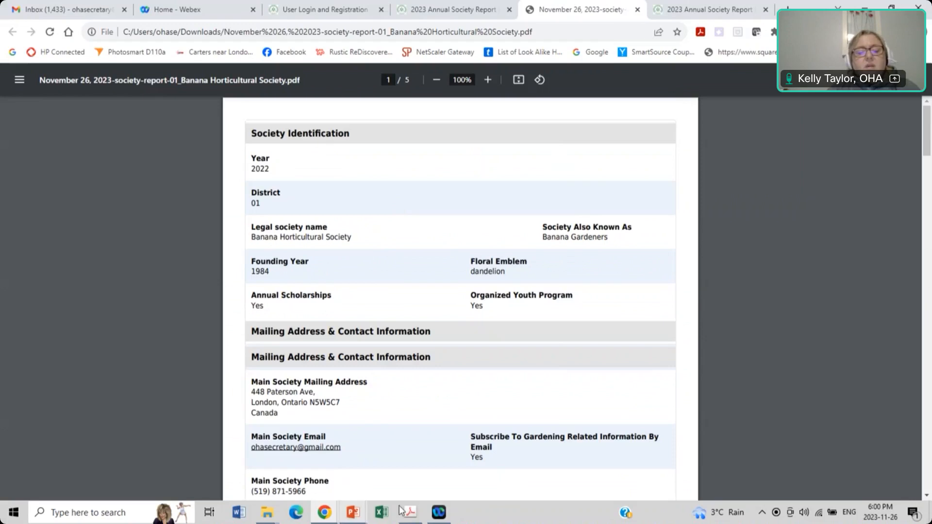
mouse_move(414, 515)
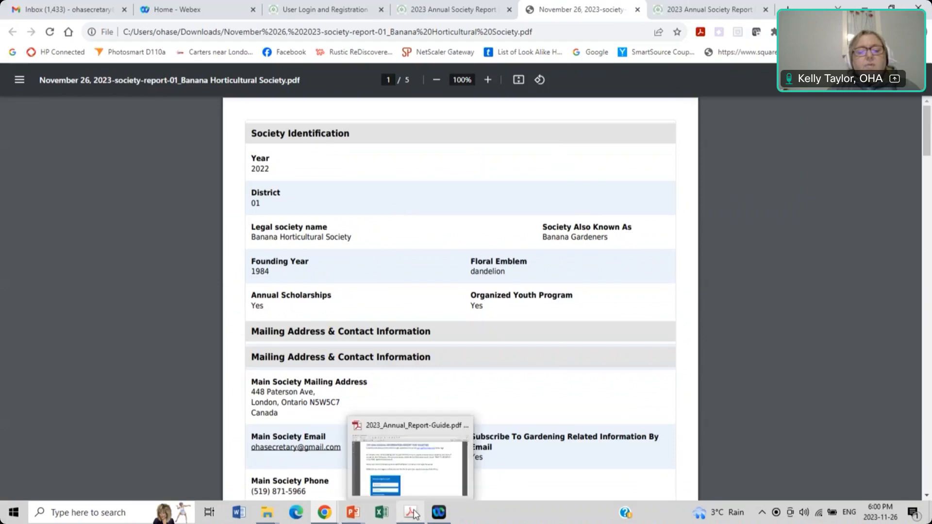
Step: Bring the 2023 Annual Report Guide forward in Acrobat and scroll through its early pages
click(422, 474)
scroll(468, 293, up, 1)
scroll(468, 295, down, 2)
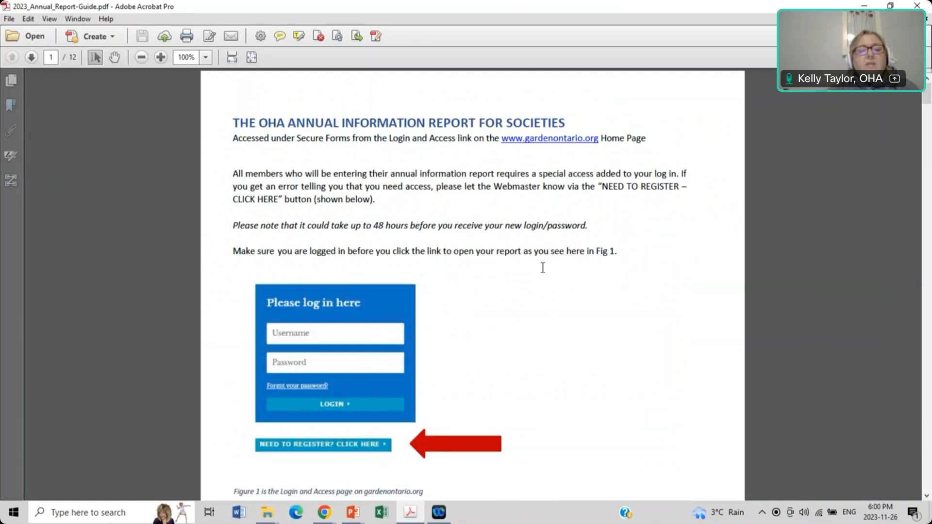
scroll(543, 268, down, 1)
scroll(543, 268, down, 2)
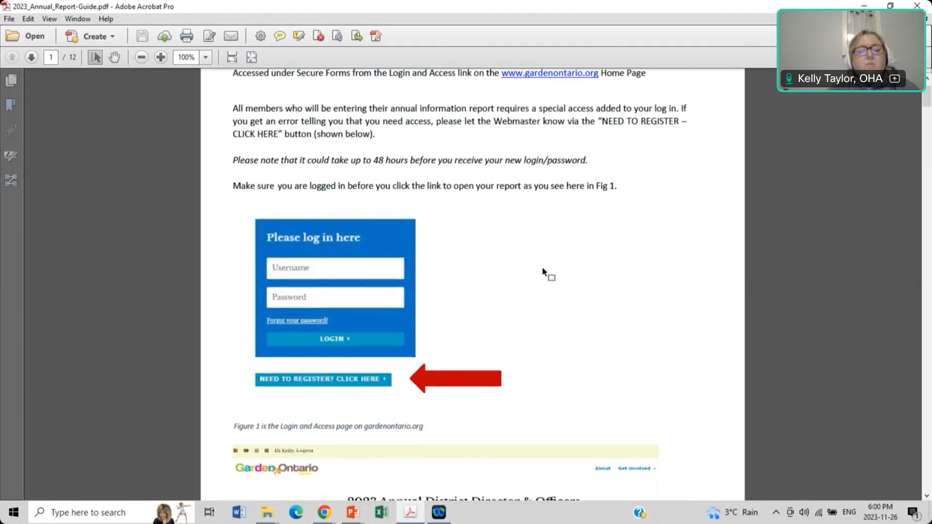
scroll(542, 266, down, 10)
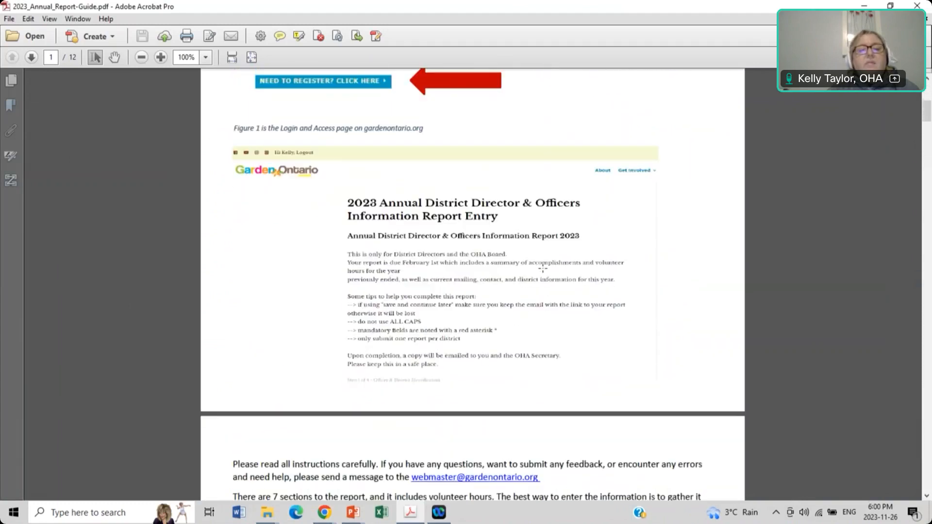
scroll(543, 268, down, 11)
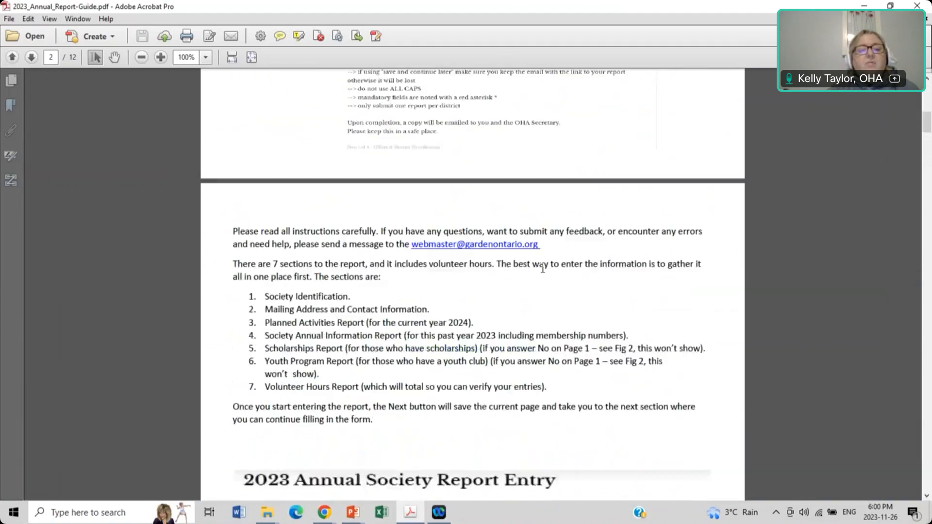
scroll(543, 268, down, 1)
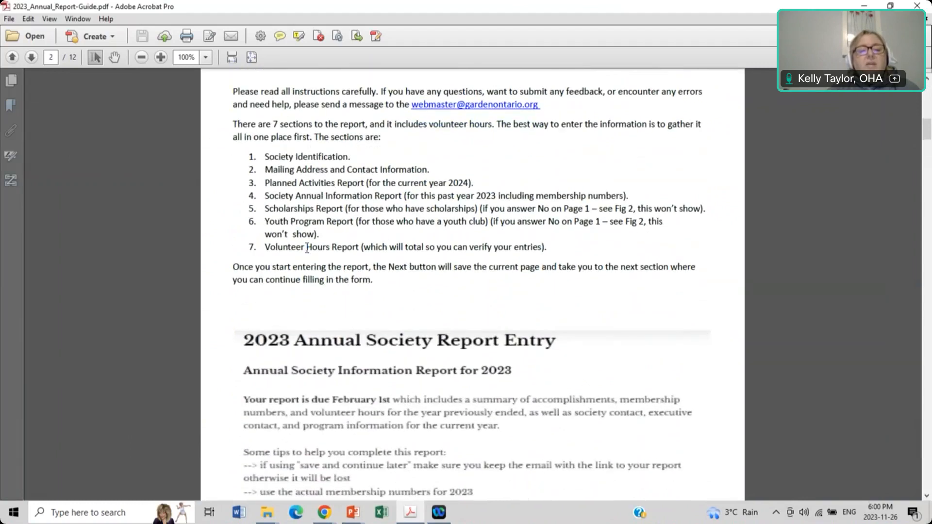
scroll(307, 249, down, 7)
scroll(307, 248, down, 12)
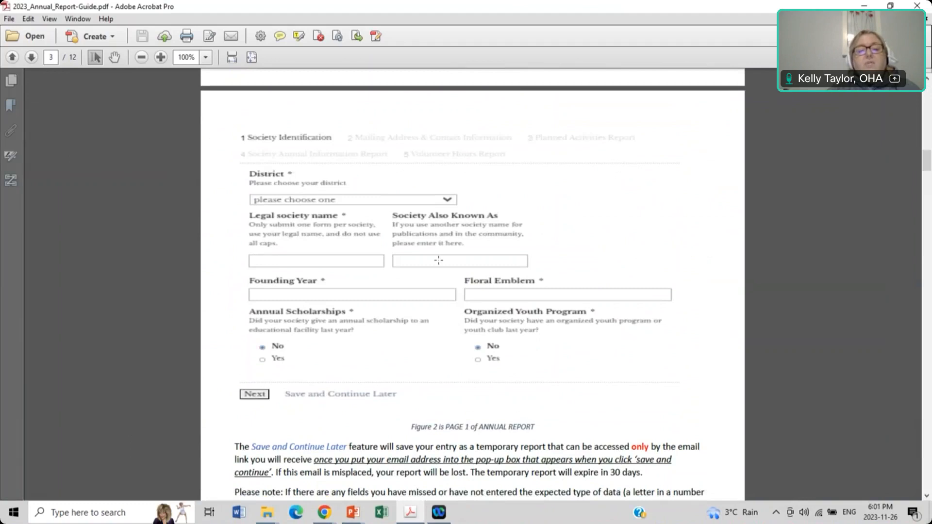
scroll(492, 307, down, 1)
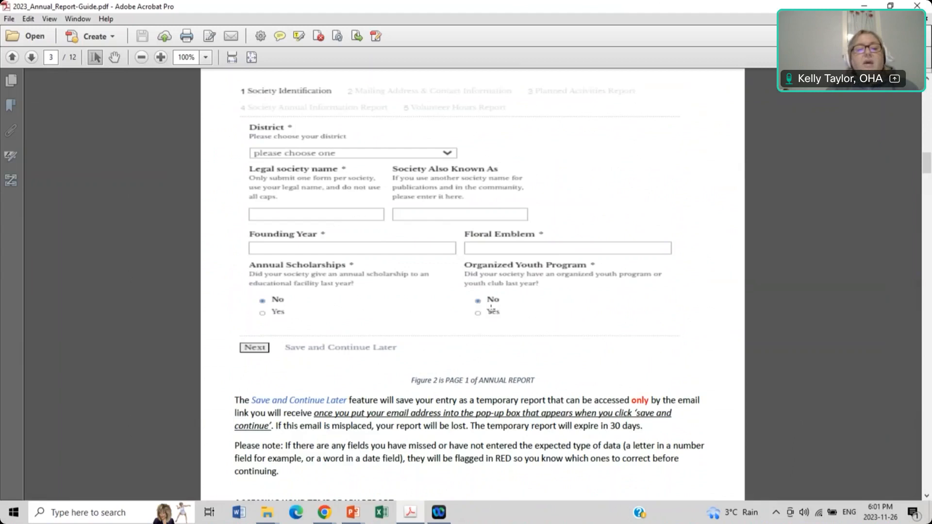
Step: Scroll on to the youth program pages on page 10, then return to the PowerPoint deck
scroll(491, 308, down, 1)
scroll(490, 308, down, 5)
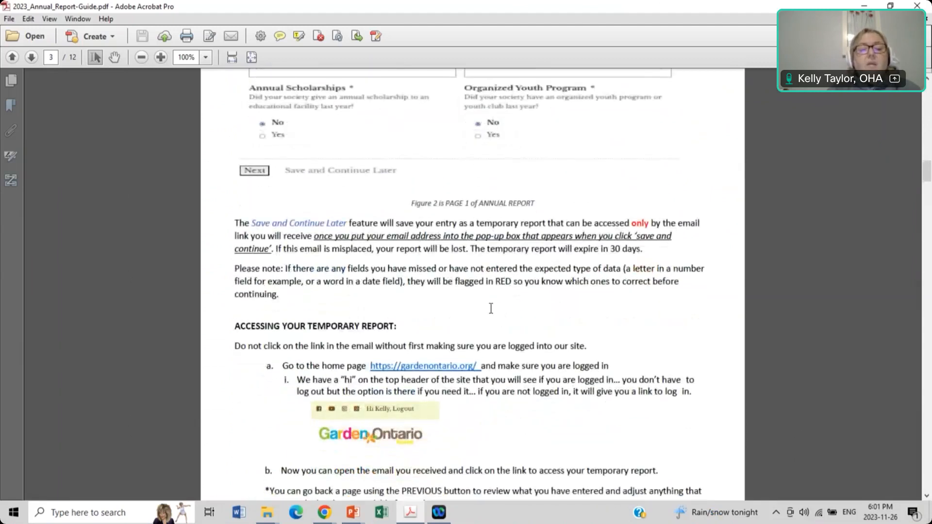
scroll(492, 310, down, 9)
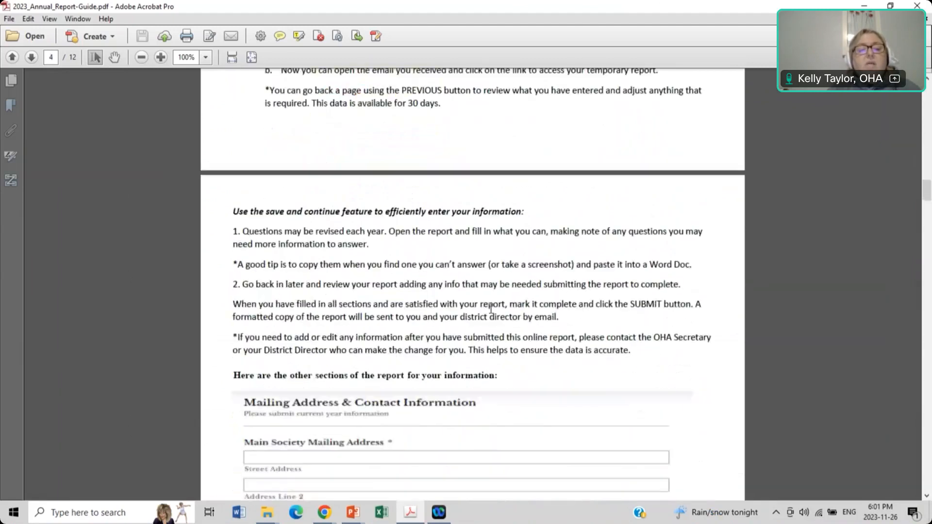
scroll(491, 309, down, 5)
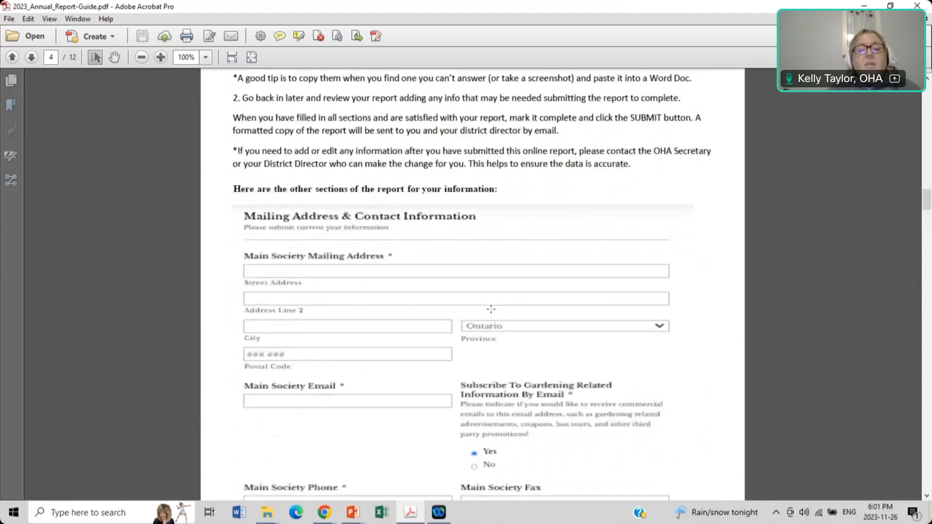
scroll(491, 309, down, 10)
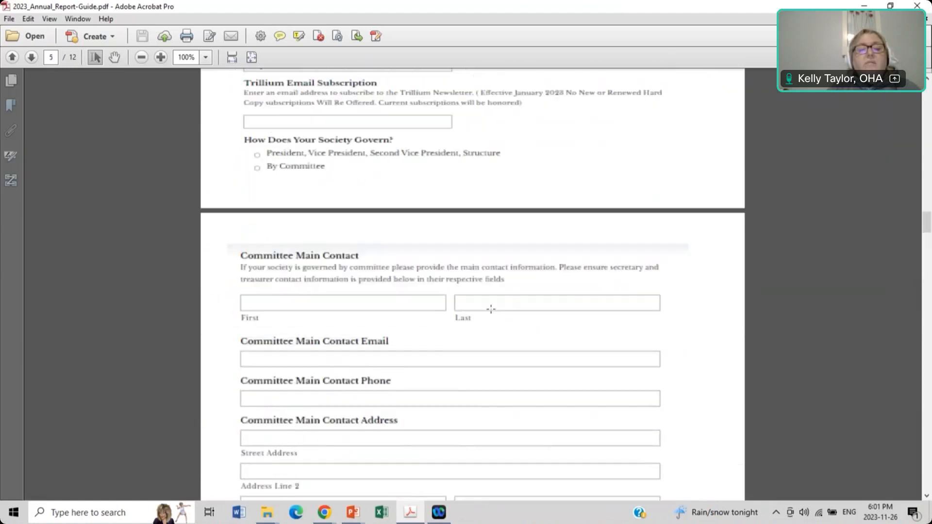
scroll(491, 309, down, 16)
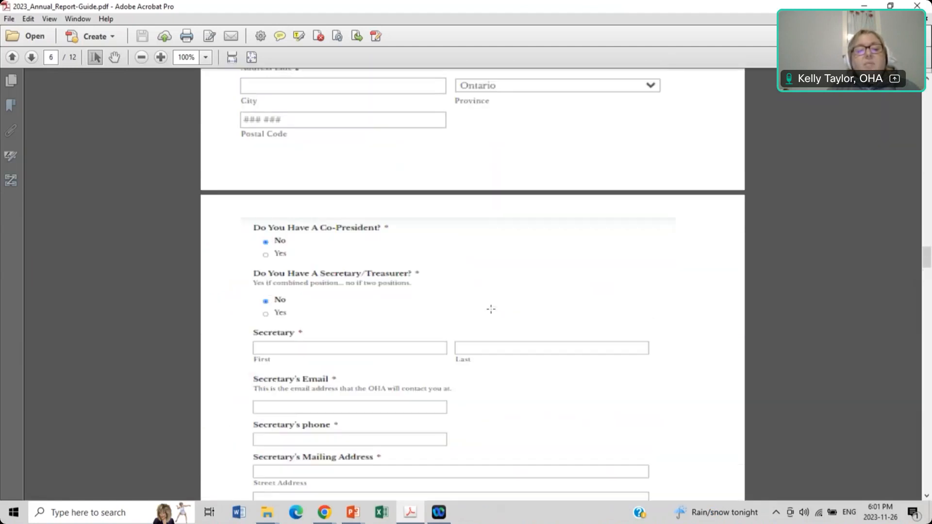
scroll(491, 309, down, 20)
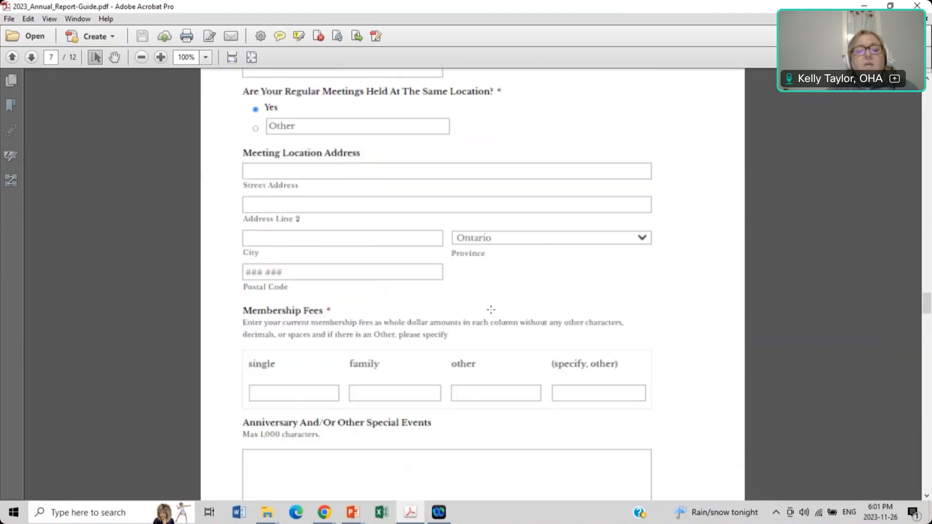
scroll(491, 309, down, 8)
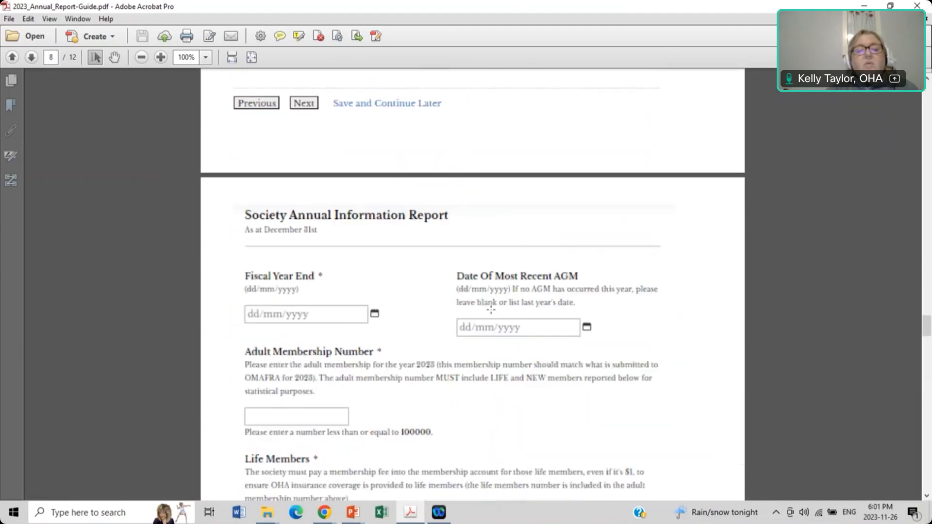
scroll(491, 309, down, 10)
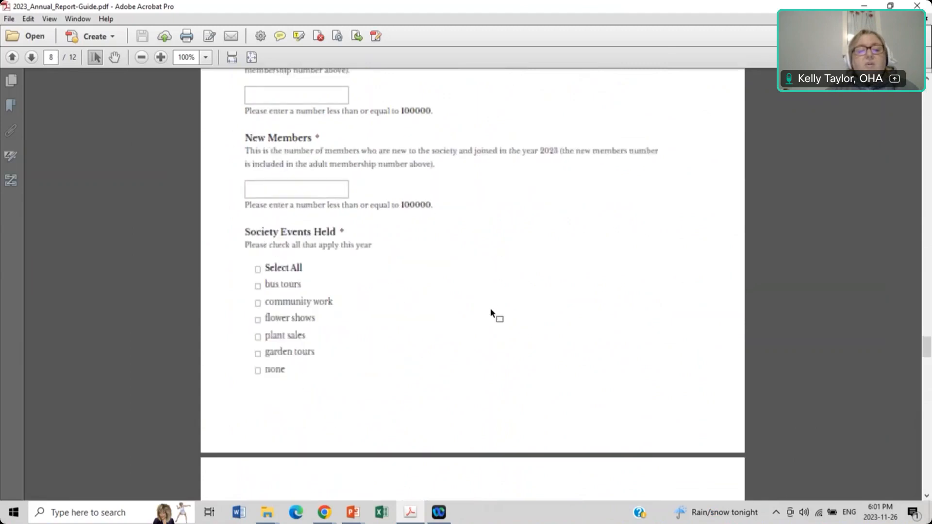
scroll(491, 309, down, 11)
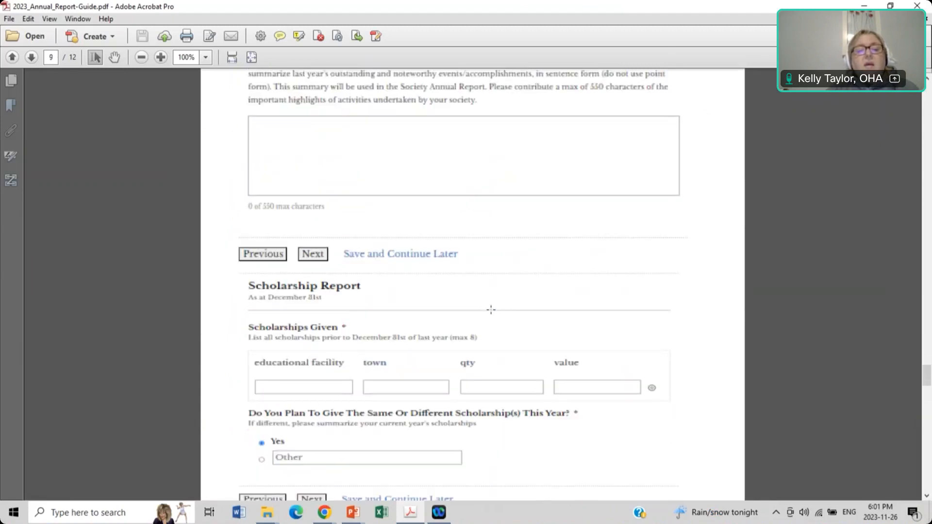
scroll(491, 309, down, 10)
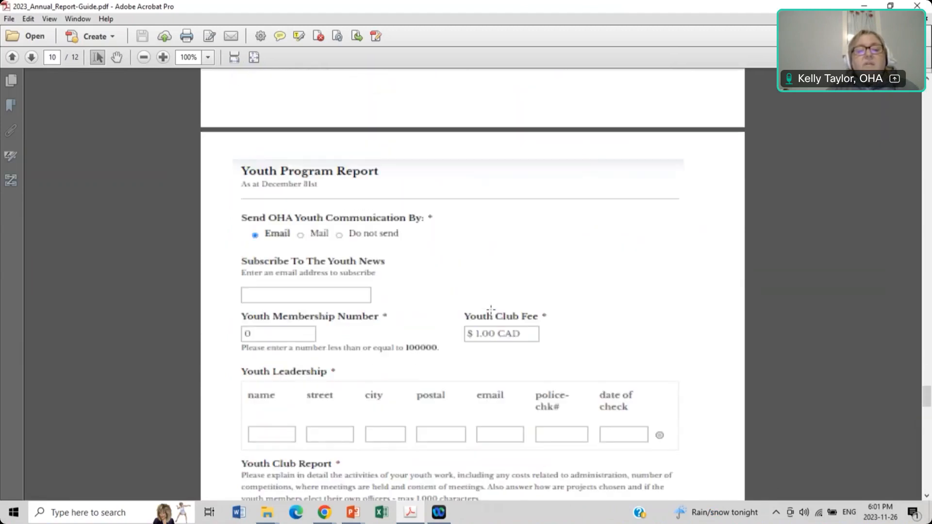
click(354, 511)
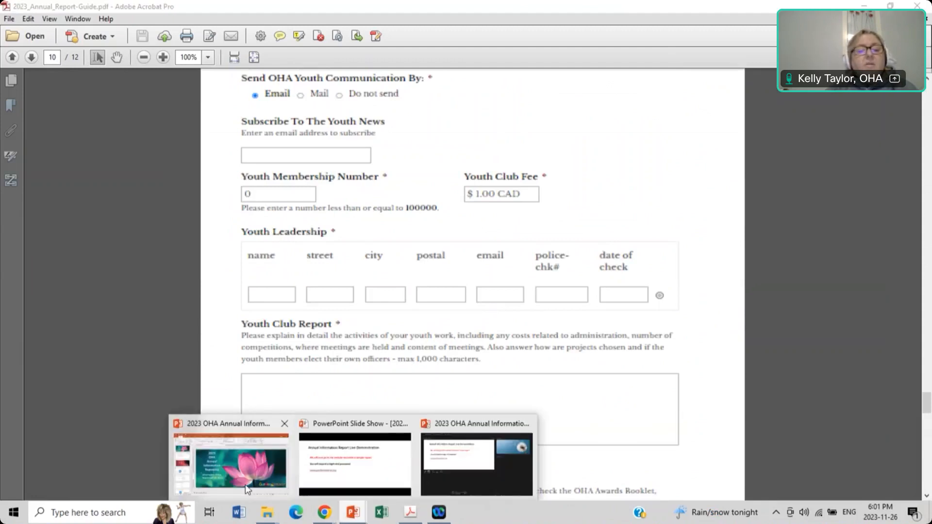
click(246, 489)
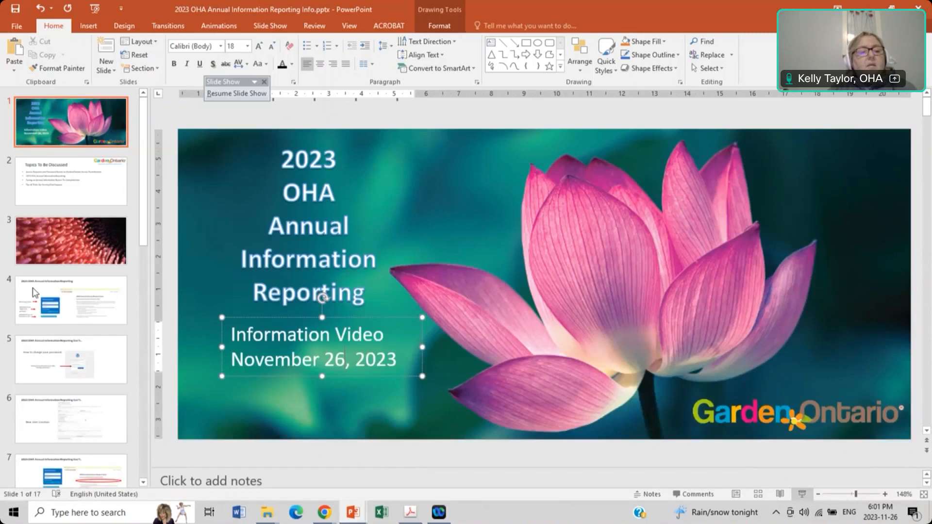
Step: Select slide 14 and run the slide show, advancing two slides toward Tips & Tricks
scroll(33, 290, down, 7)
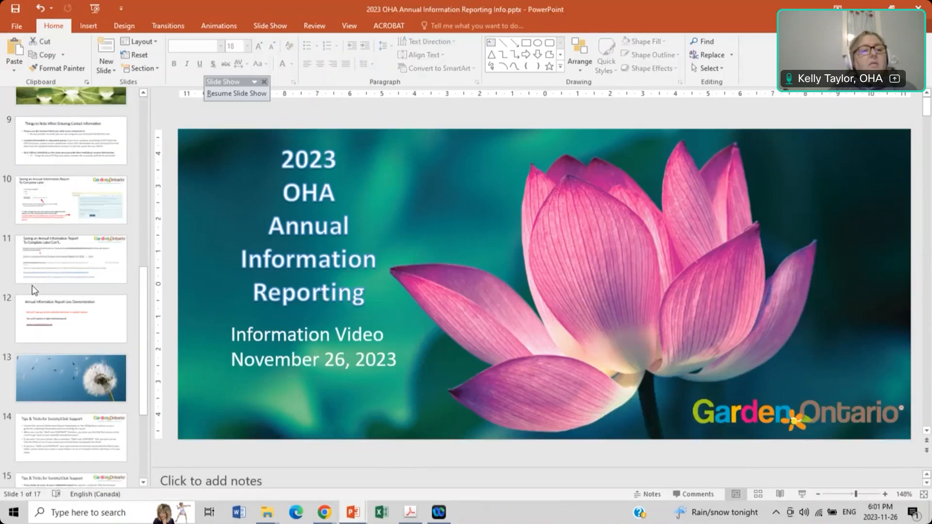
scroll(34, 291, down, 3)
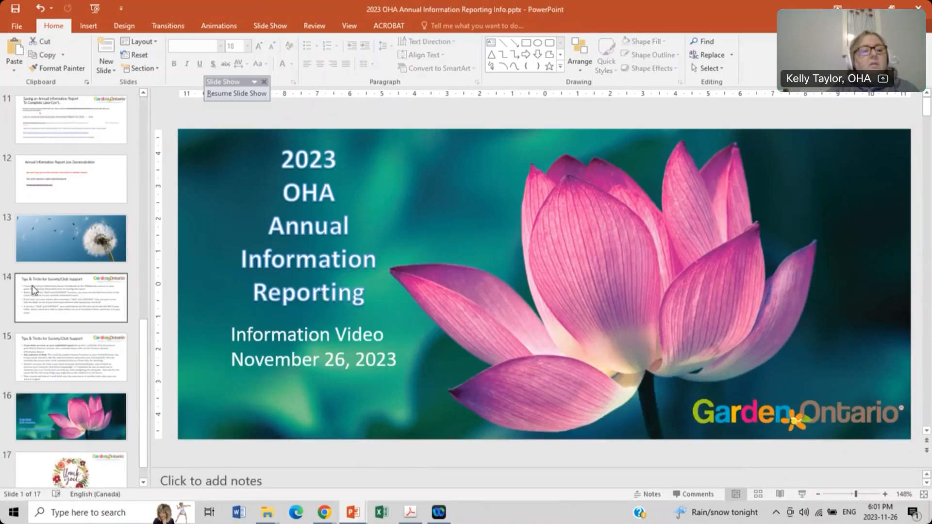
click(34, 292)
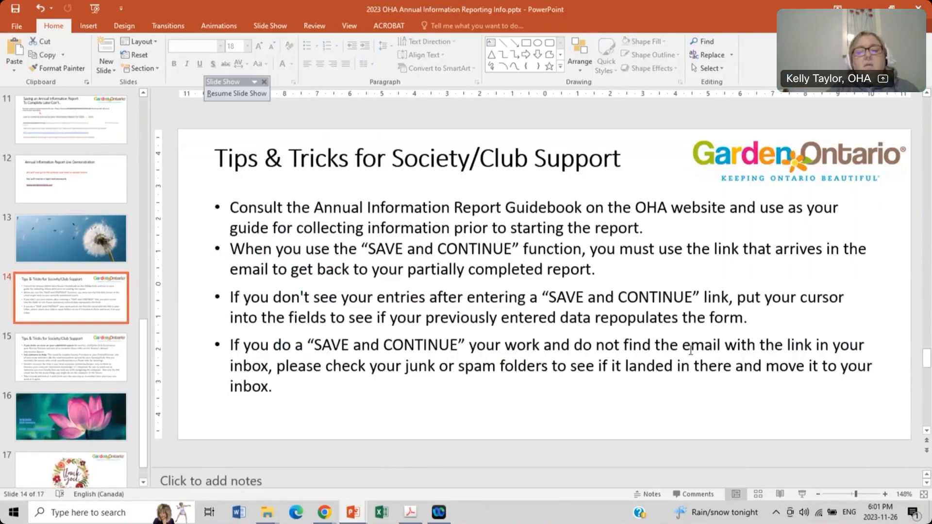
click(802, 495)
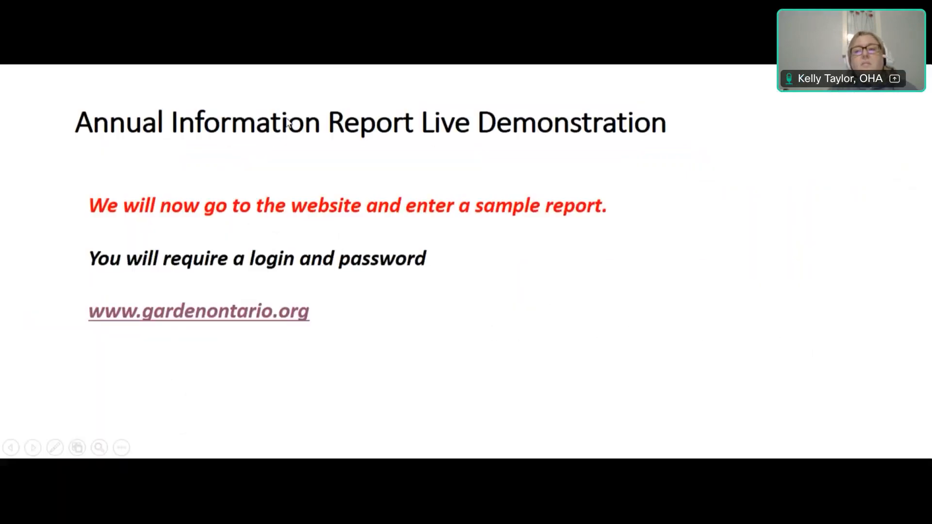
click(243, 83)
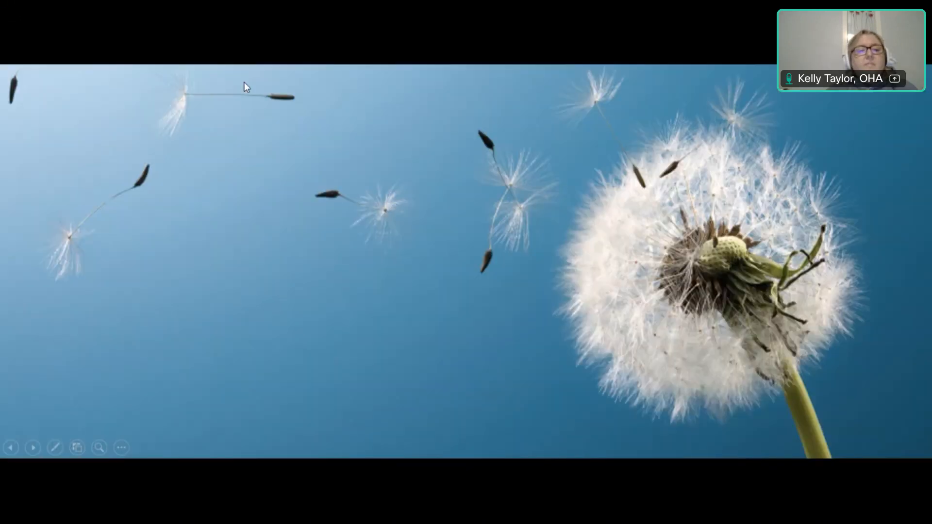
click(244, 83)
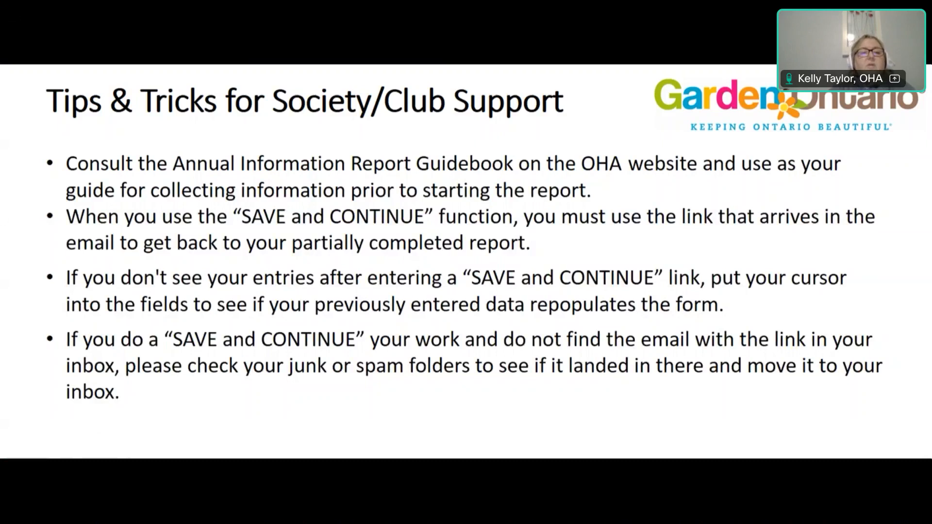